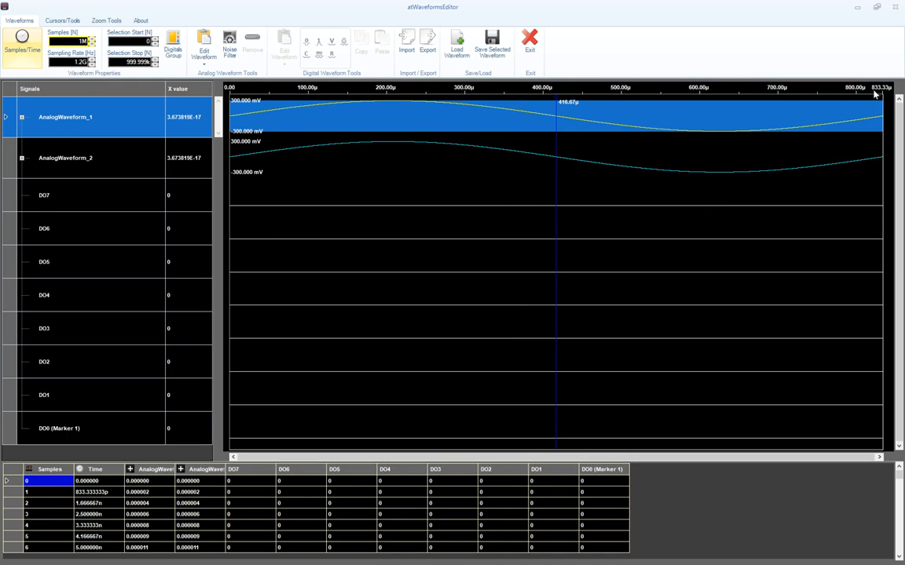
Switch the waveform properties to time mode and examine the time values of the first samples in the data table.
{"action": "left_click", "coordinate": [23, 55]}
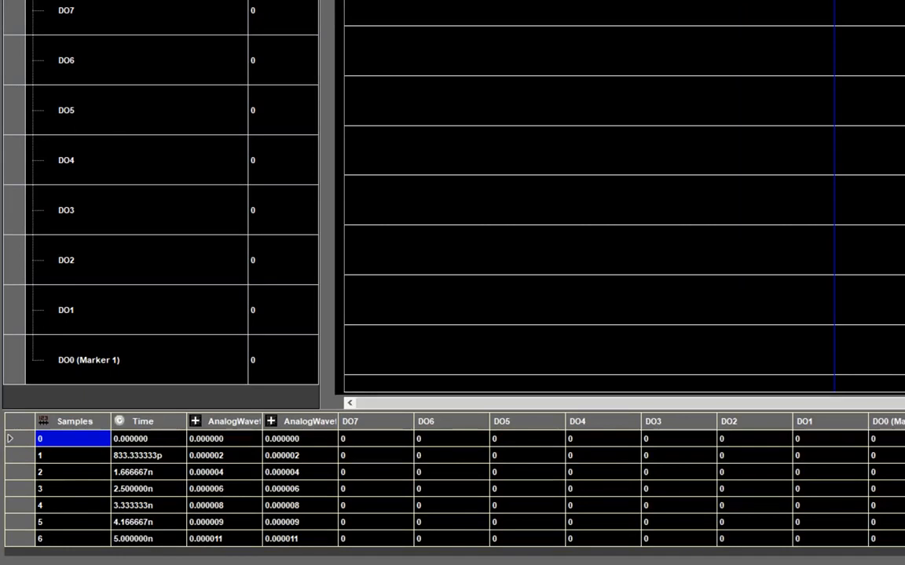
{"action": "left_click", "coordinate": [127, 458]}
{"action": "left_click", "coordinate": [128, 472]}
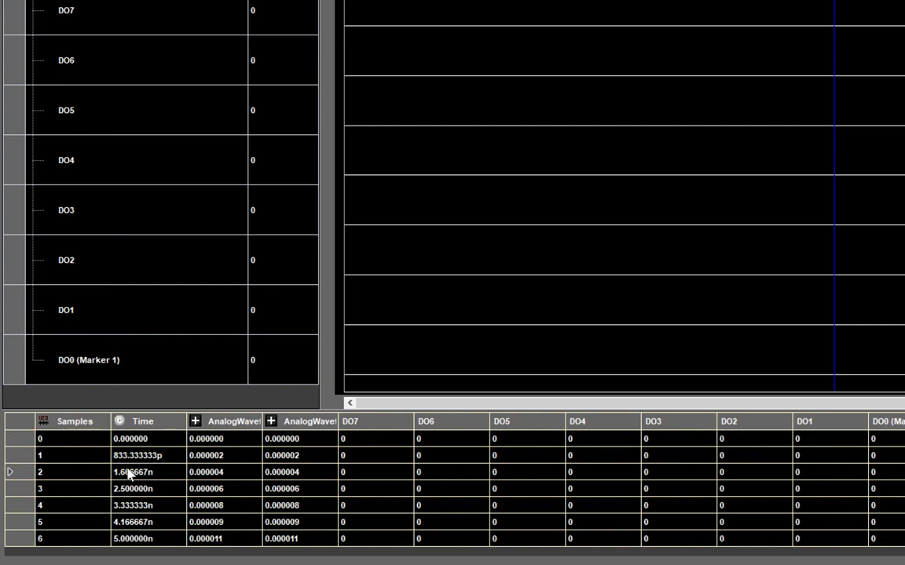
{"action": "left_click", "coordinate": [130, 489]}
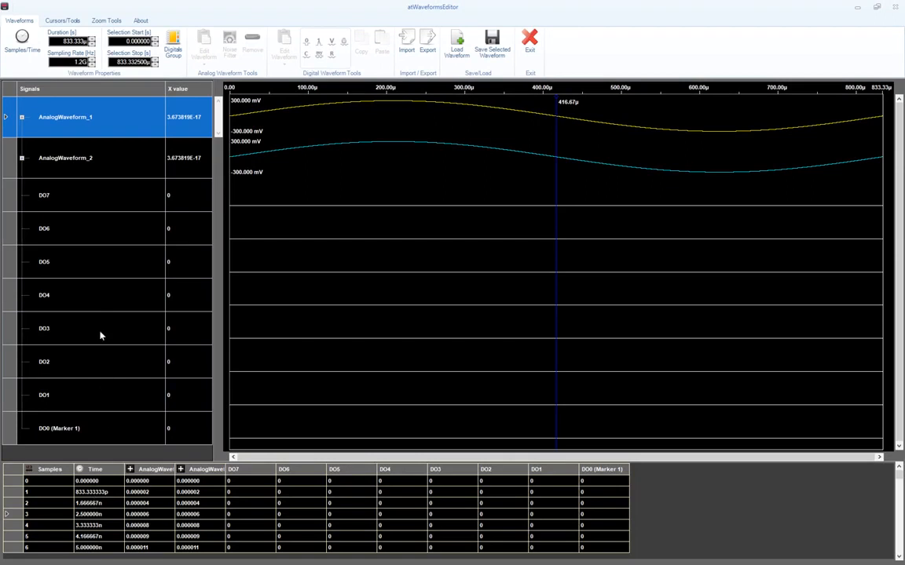
Set the sampling rate to 600 MHz and accept resampling of all segments and components.
{"action": "left_click", "coordinate": [83, 61]}
{"action": "left_click", "coordinate": [231, 143]}
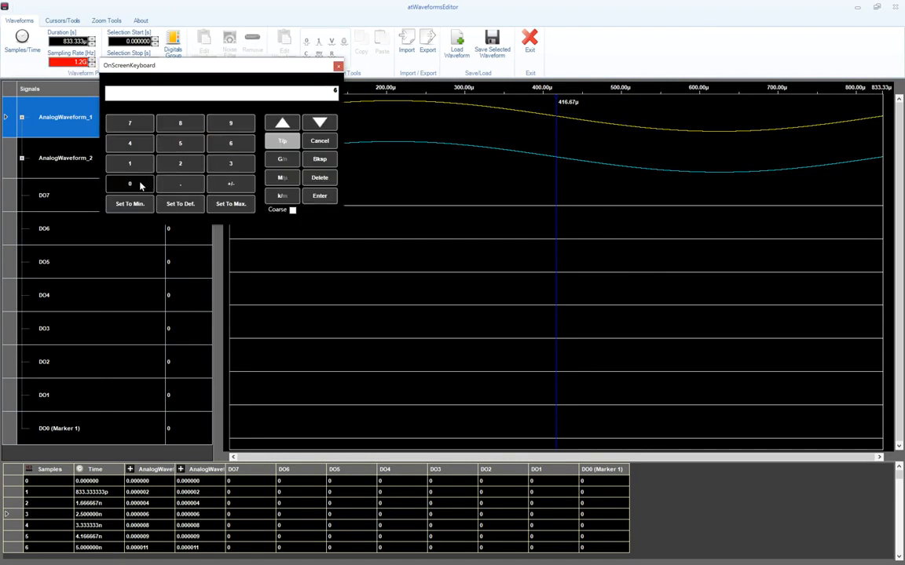
{"action": "left_click", "coordinate": [139, 186]}
{"action": "left_click", "coordinate": [140, 185]}
{"action": "left_click", "coordinate": [281, 178]}
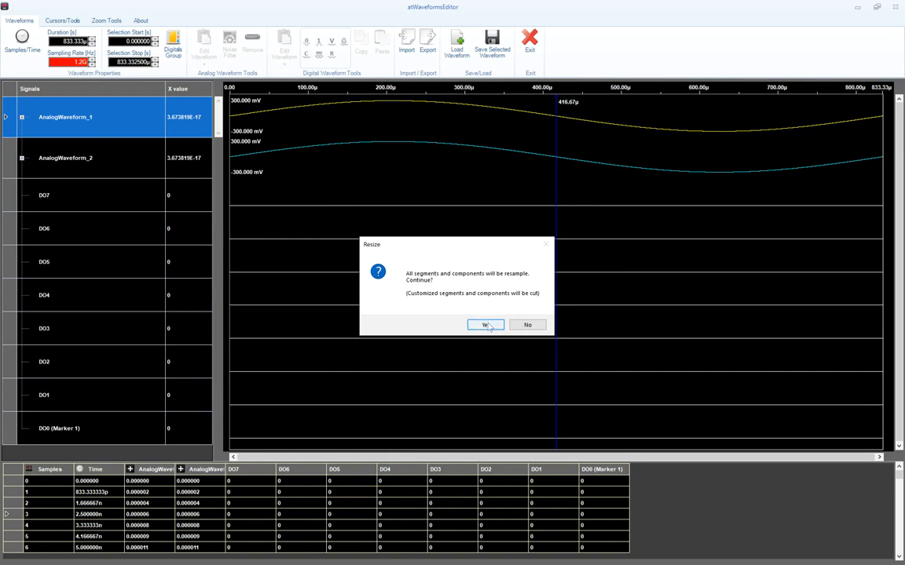
{"action": "left_click", "coordinate": [486, 325]}
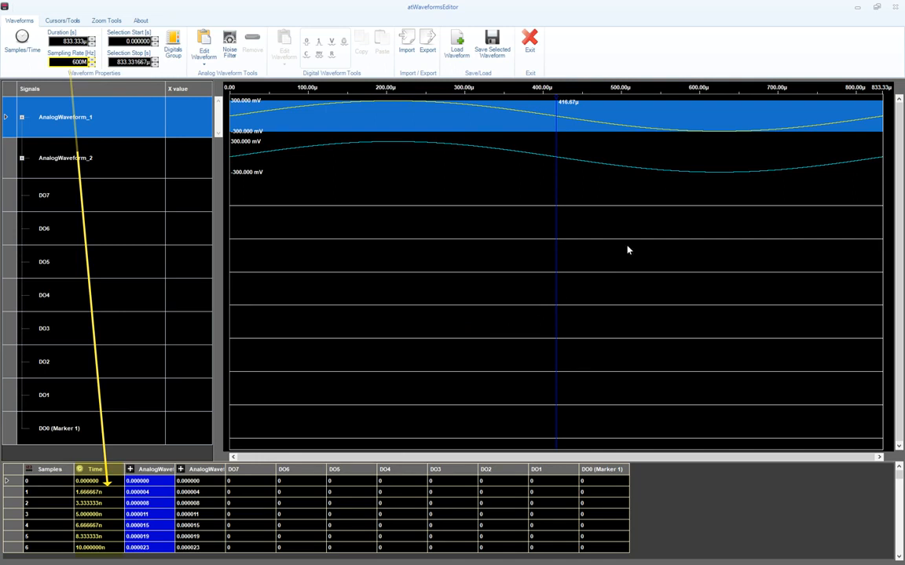
Switch to atTrueArbRider and check the sampling clock in the device's timing settings.
{"action": "left_click", "coordinate": [857, 9]}
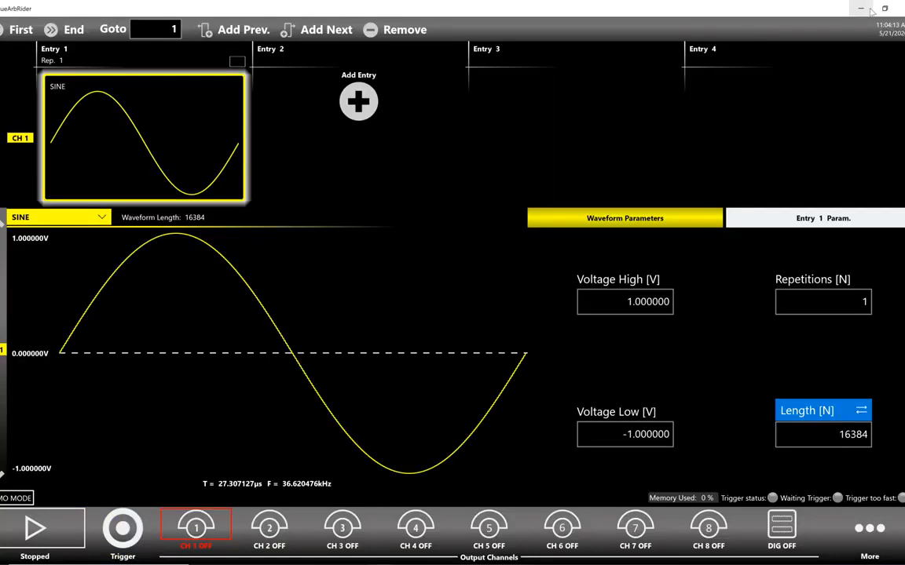
{"action": "left_click", "coordinate": [861, 534]}
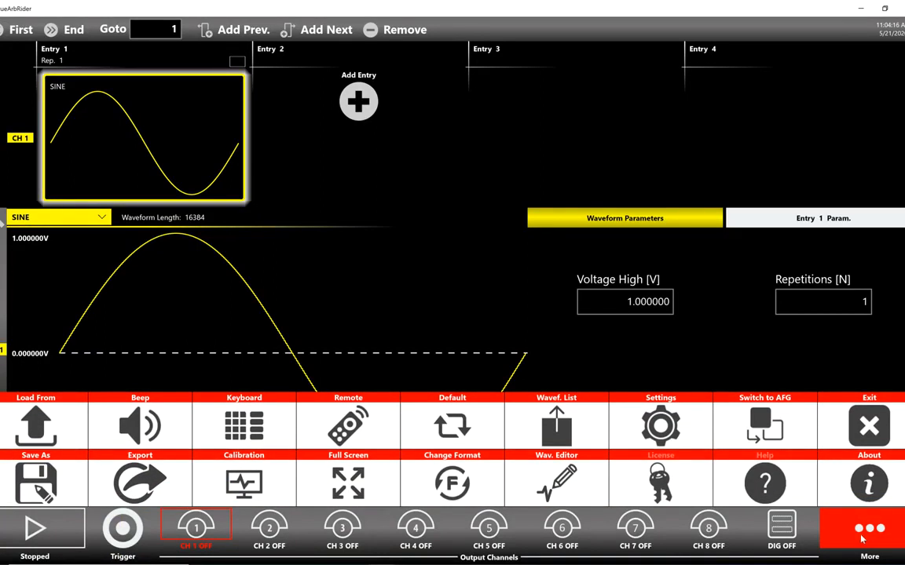
{"action": "left_click", "coordinate": [678, 428]}
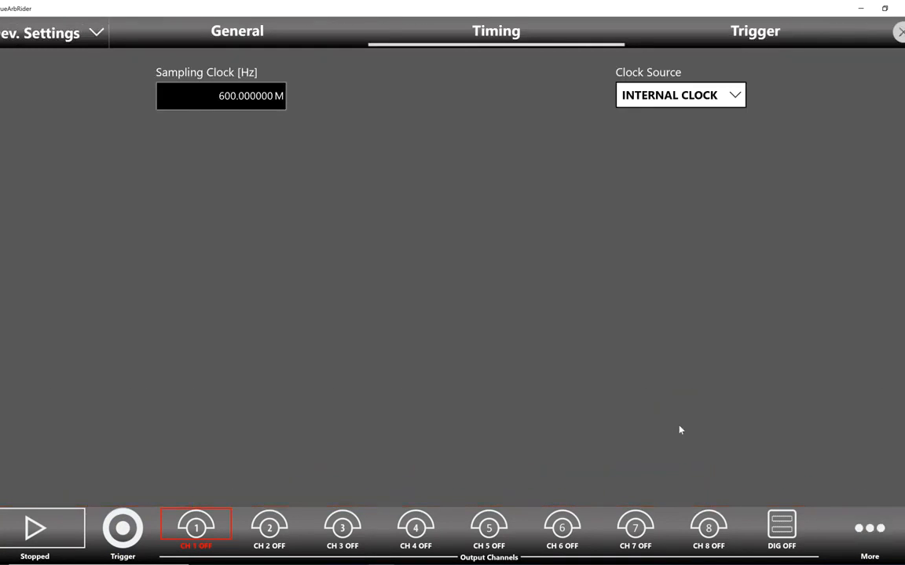
{"action": "left_click", "coordinate": [269, 106]}
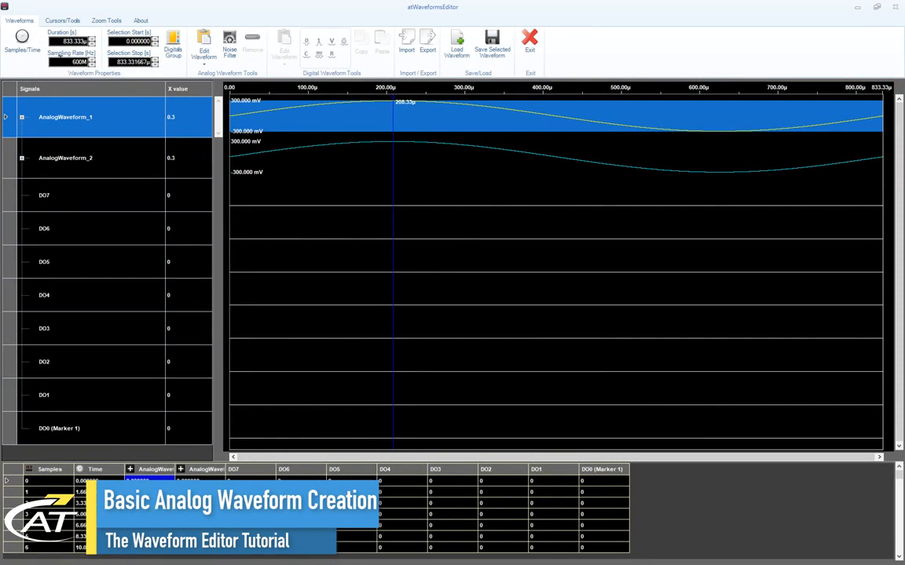
Switch the waveform properties to samples mode, set the sample count to 100k and accept the resampling.
{"action": "left_click", "coordinate": [23, 41]}
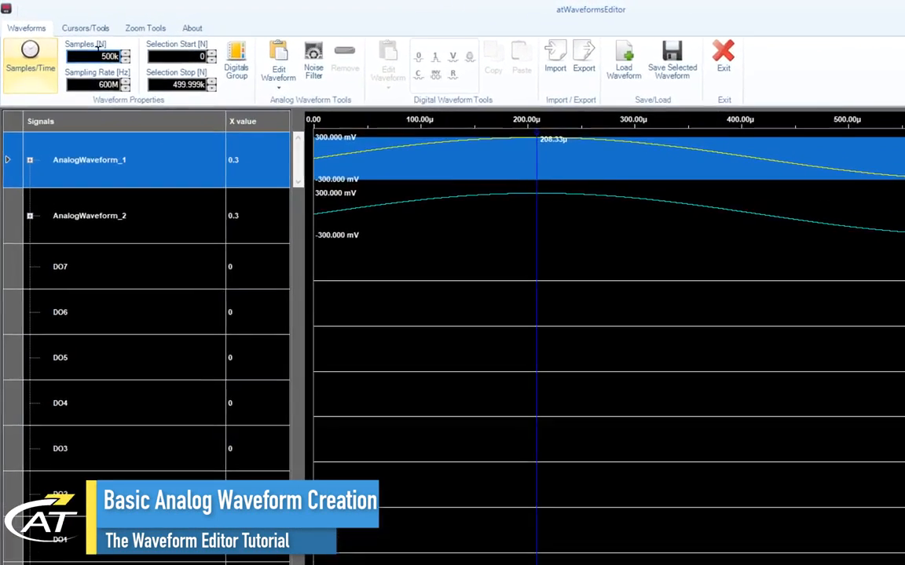
{"action": "left_click", "coordinate": [98, 55]}
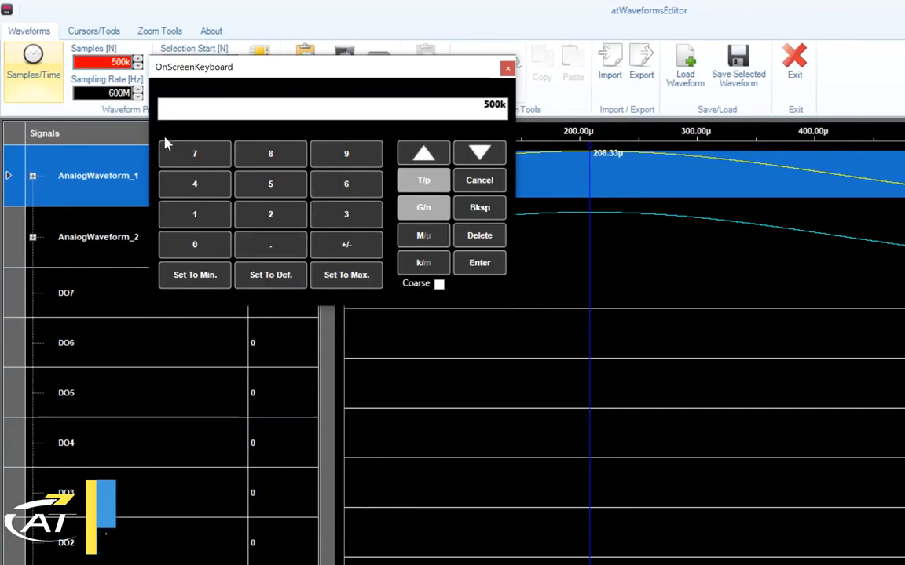
{"action": "left_click", "coordinate": [196, 217]}
{"action": "left_click", "coordinate": [198, 248]}
{"action": "left_click", "coordinate": [198, 247]}
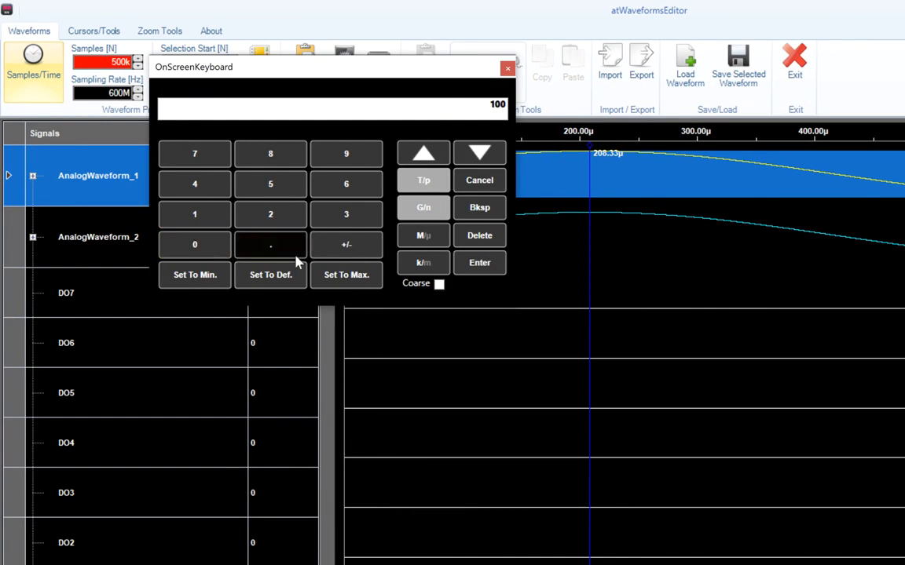
{"action": "left_click", "coordinate": [430, 272]}
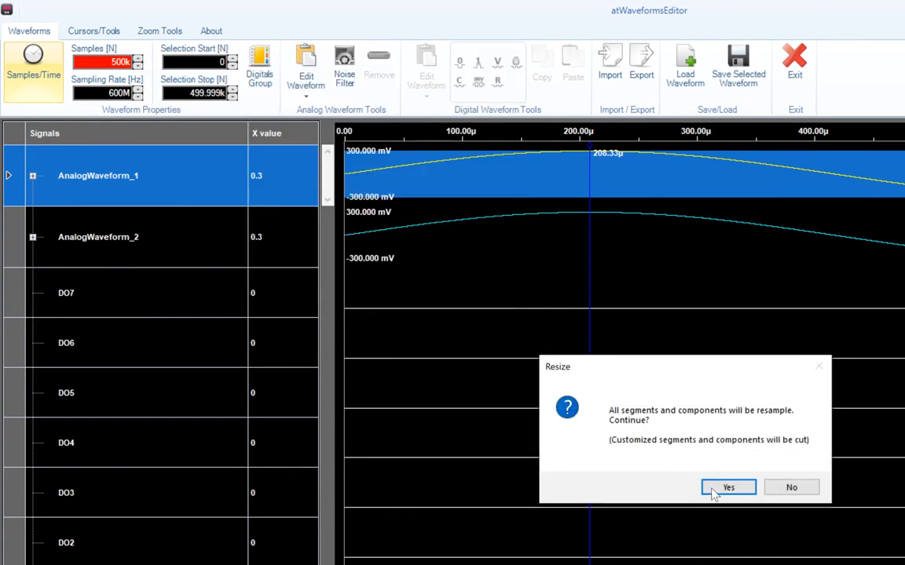
{"action": "left_click", "coordinate": [715, 490]}
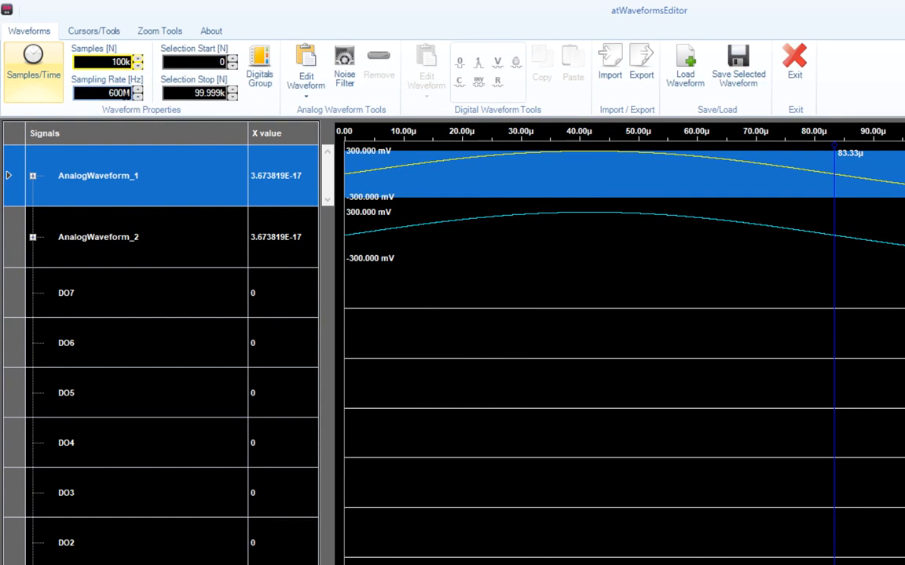
Set the waveform sampling rate to 1.2 GHz.
{"action": "left_click", "coordinate": [125, 93]}
{"action": "double_click", "coordinate": [125, 92]}
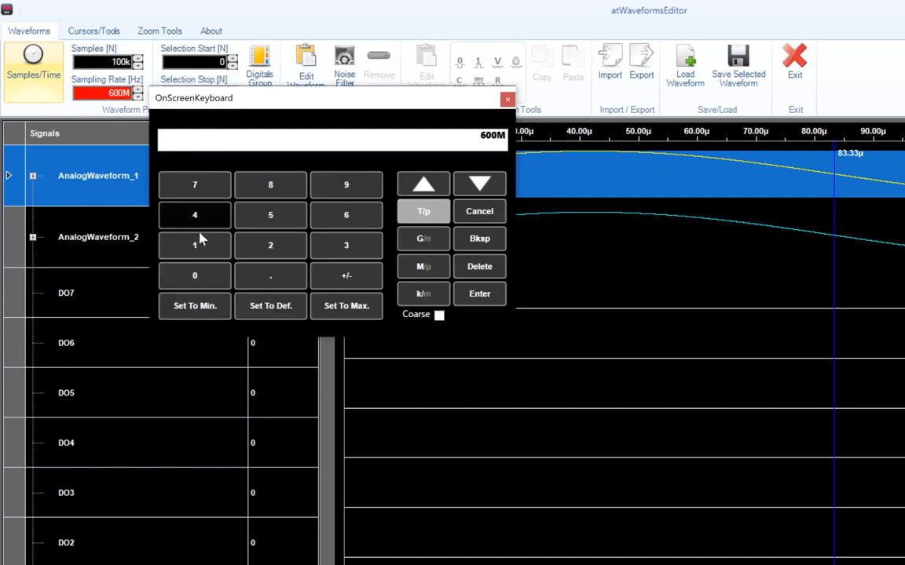
{"action": "left_click", "coordinate": [199, 245]}
{"action": "left_click", "coordinate": [270, 276]}
{"action": "left_click", "coordinate": [270, 245]}
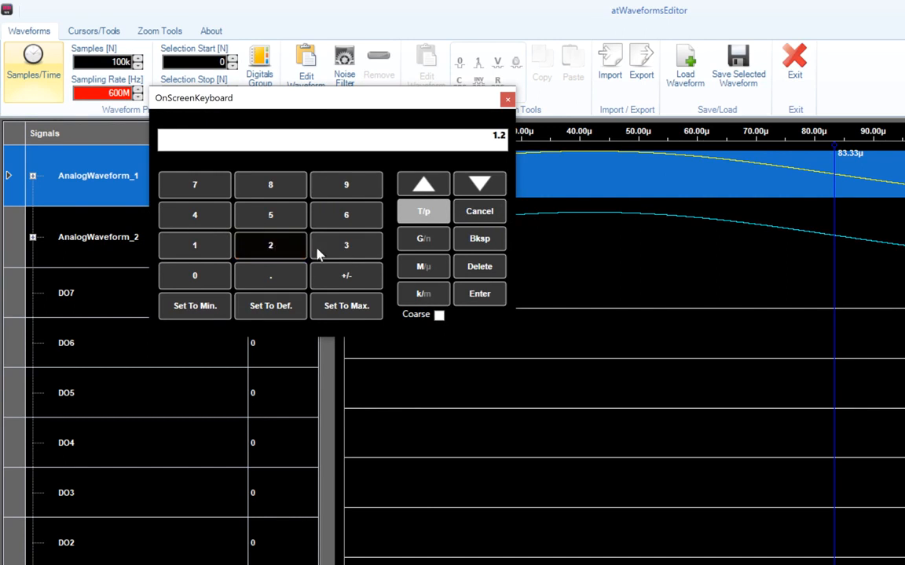
{"action": "left_click", "coordinate": [408, 247]}
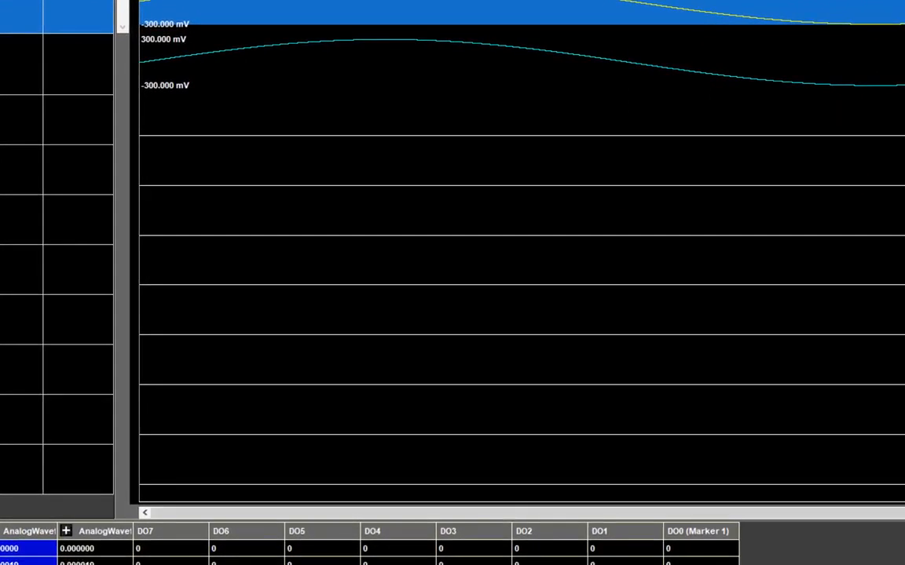
Open AnalogWaveform_1 in the standard editor and make it a Triangle waveform with 4 cycles.
{"action": "left_click", "coordinate": [212, 1]}
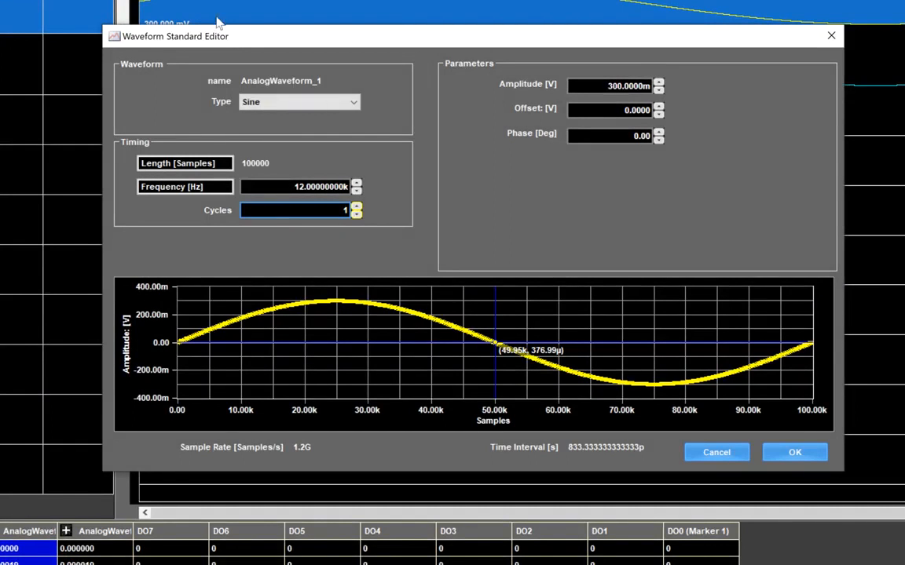
{"action": "left_click", "coordinate": [359, 103]}
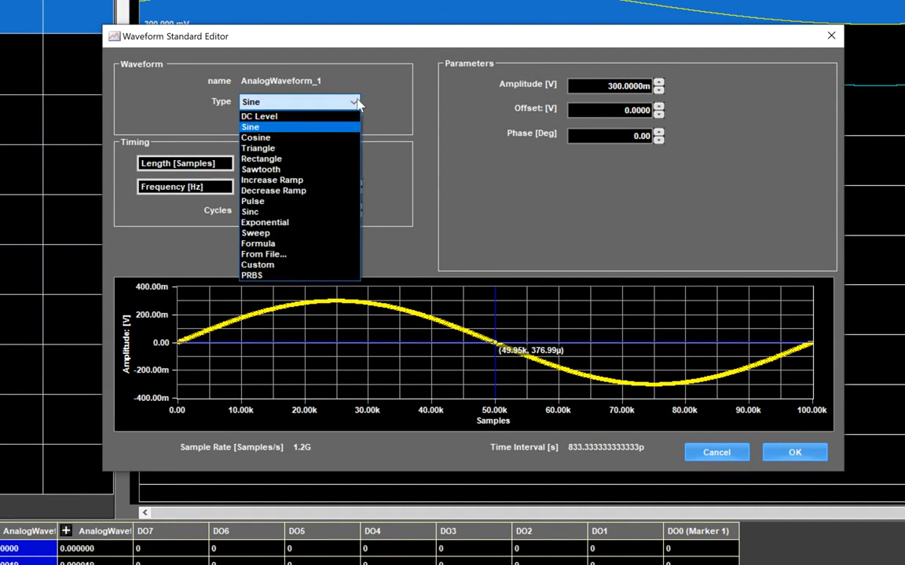
{"action": "left_click", "coordinate": [344, 150]}
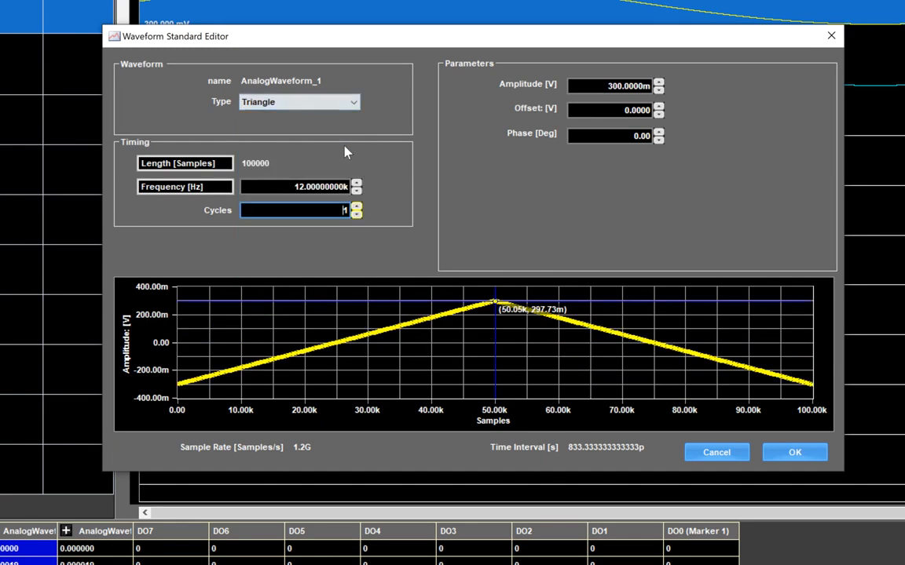
{"action": "left_click", "coordinate": [330, 210]}
{"action": "left_click", "coordinate": [414, 331]}
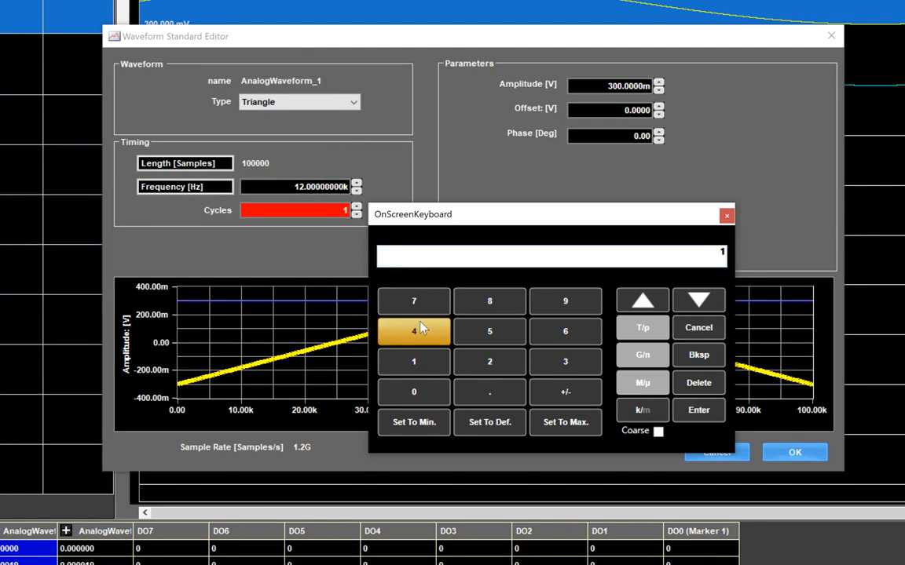
{"action": "left_click", "coordinate": [685, 420]}
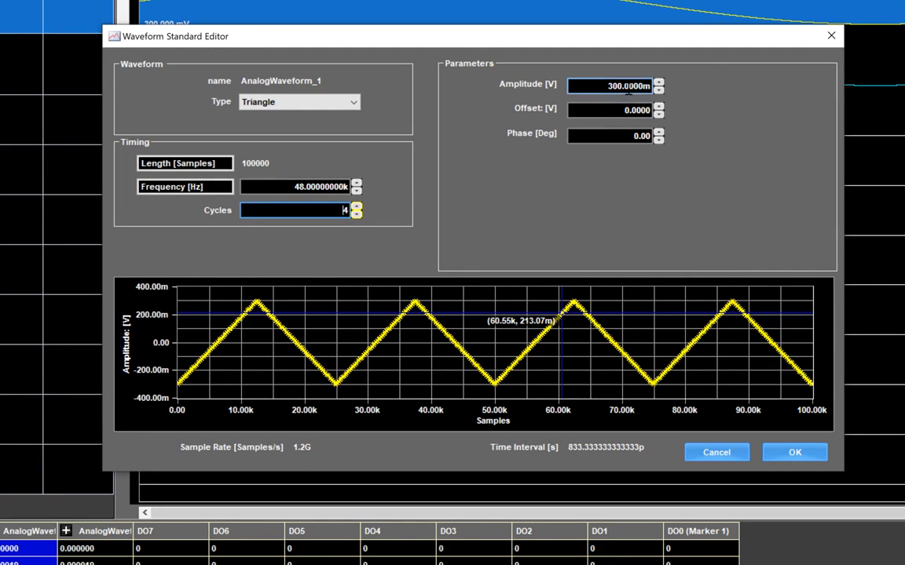
Set the triangle waveform's amplitude to 2 V and apply the edited waveform.
{"action": "left_click", "coordinate": [624, 86]}
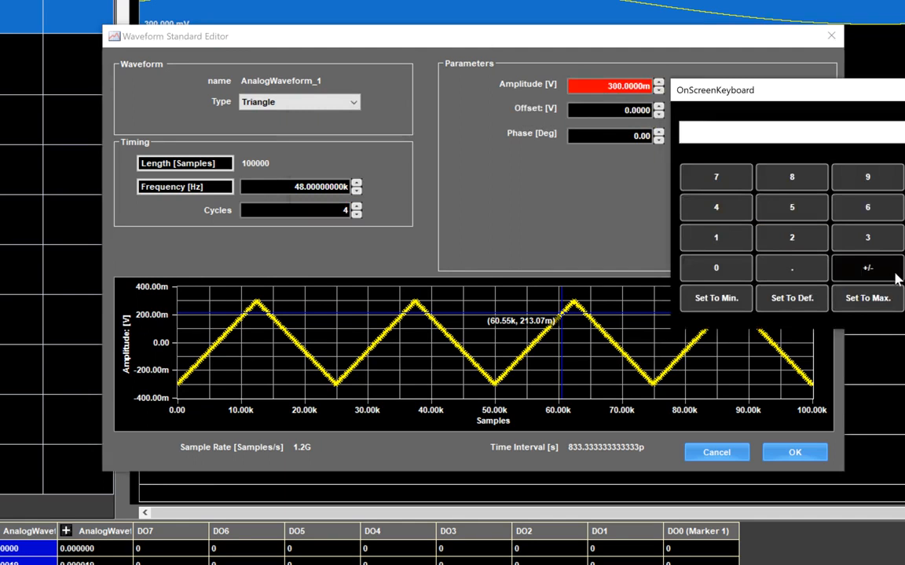
{"action": "left_click", "coordinate": [903, 299]}
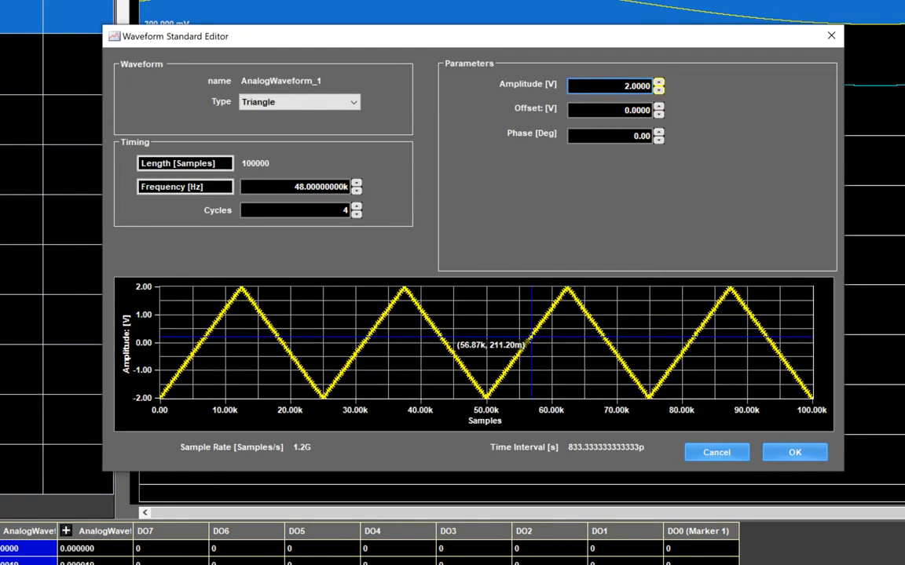
{"action": "left_click", "coordinate": [809, 455]}
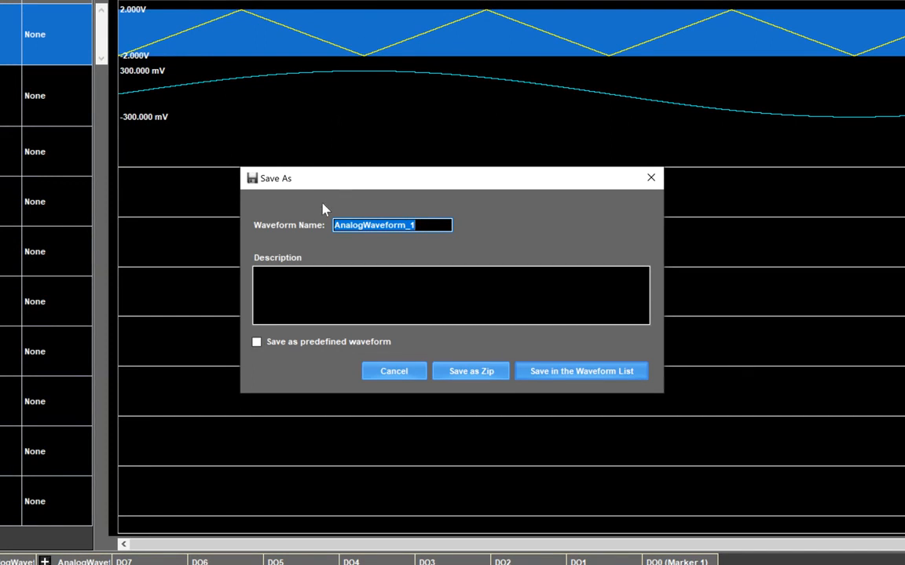
Save the waveform in the Waveform List as Triangle_Test with the description "Triangle Waveform 2V Amplitude".
{"action": "type", "text": "T"}
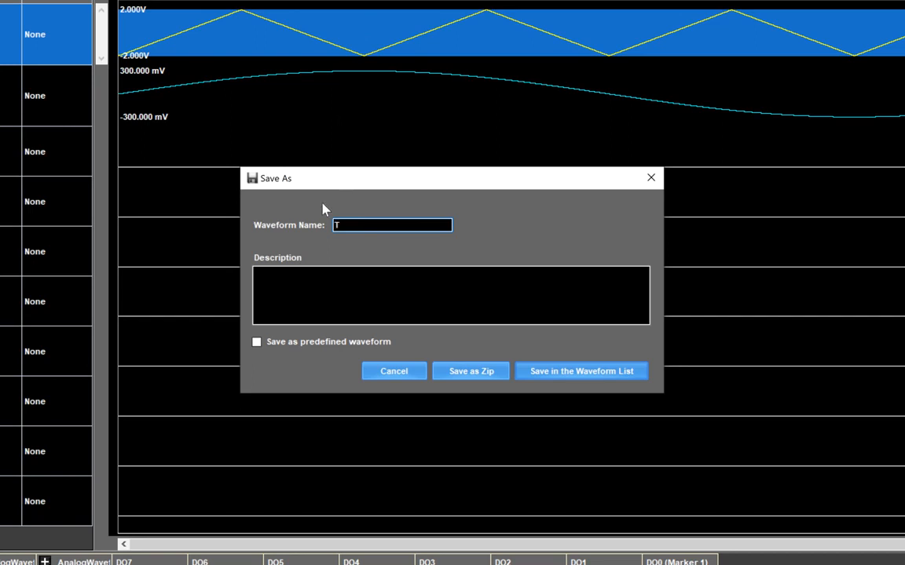
{"action": "type", "text": "riangle_Test"}
{"action": "key", "text": "Tab"}
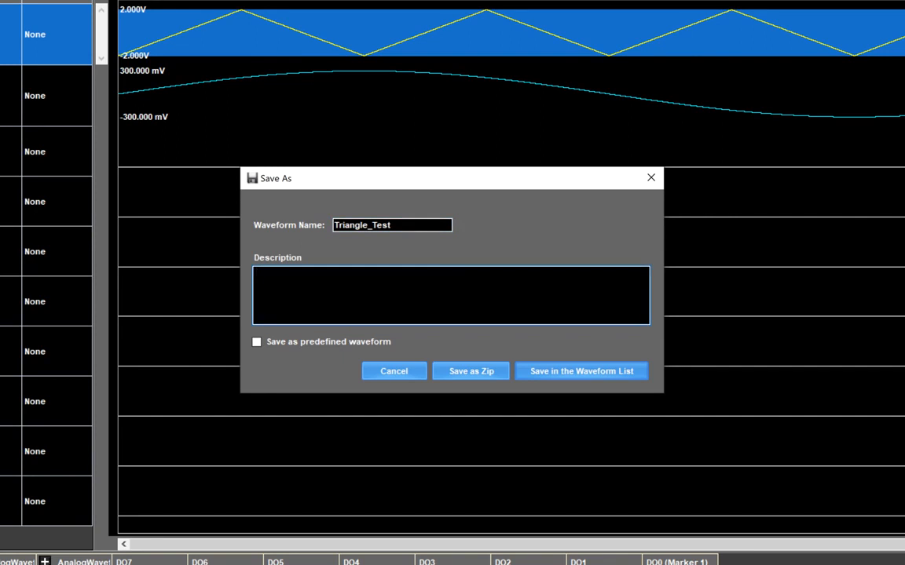
{"action": "type", "text": "Triangle Waveform 2V"}
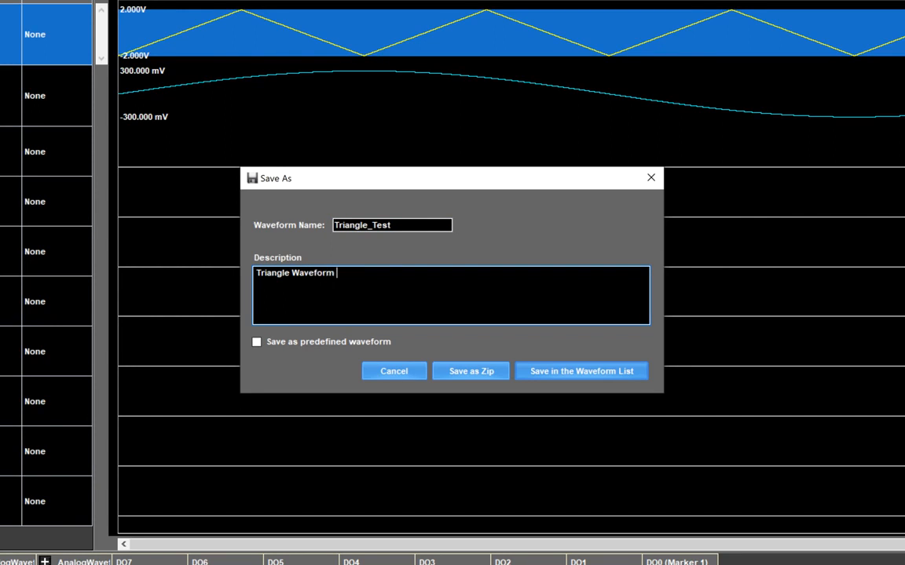
{"action": "type", "text": " Amplitude"}
{"action": "left_click", "coordinate": [582, 372]}
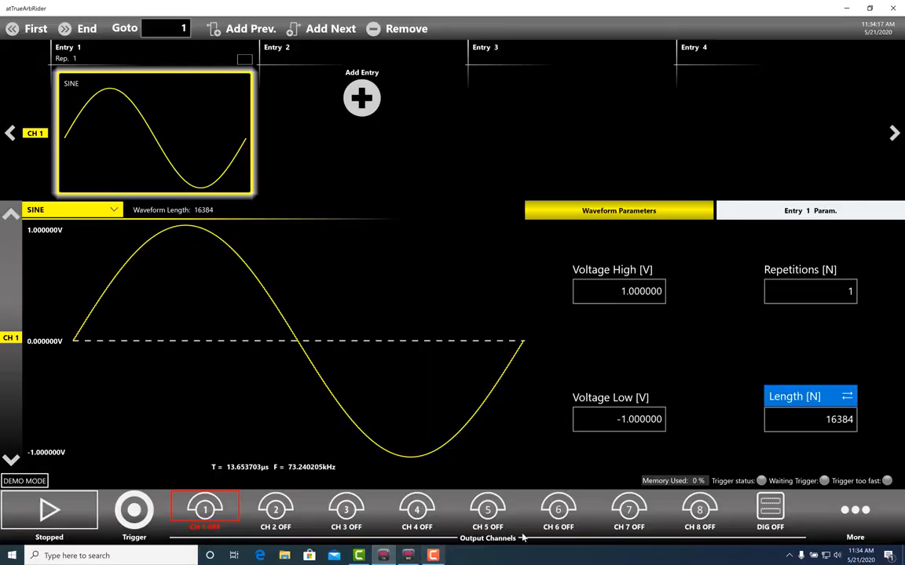
Preview Triangle_Test in the atTrueArbRider waveform list, then close the list.
{"action": "left_click", "coordinate": [864, 523]}
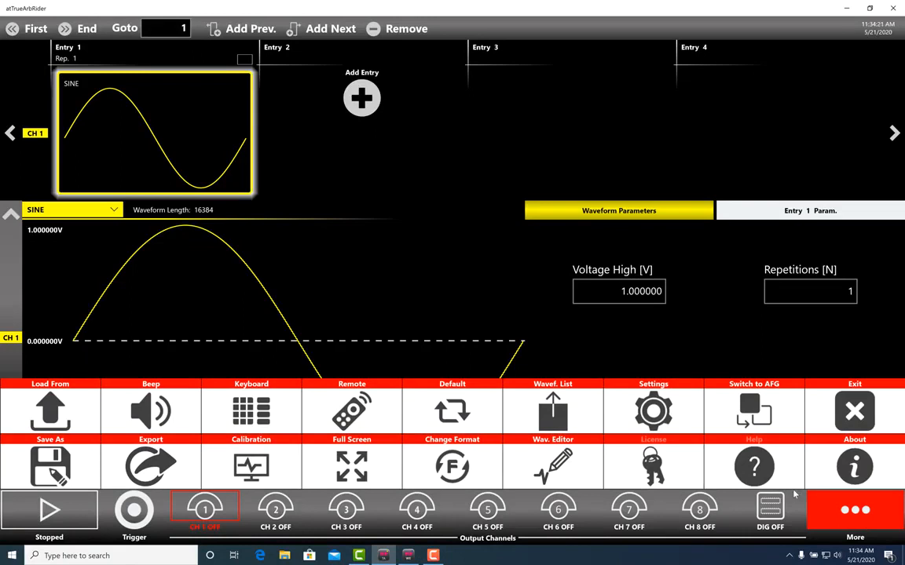
{"action": "left_click", "coordinate": [547, 408]}
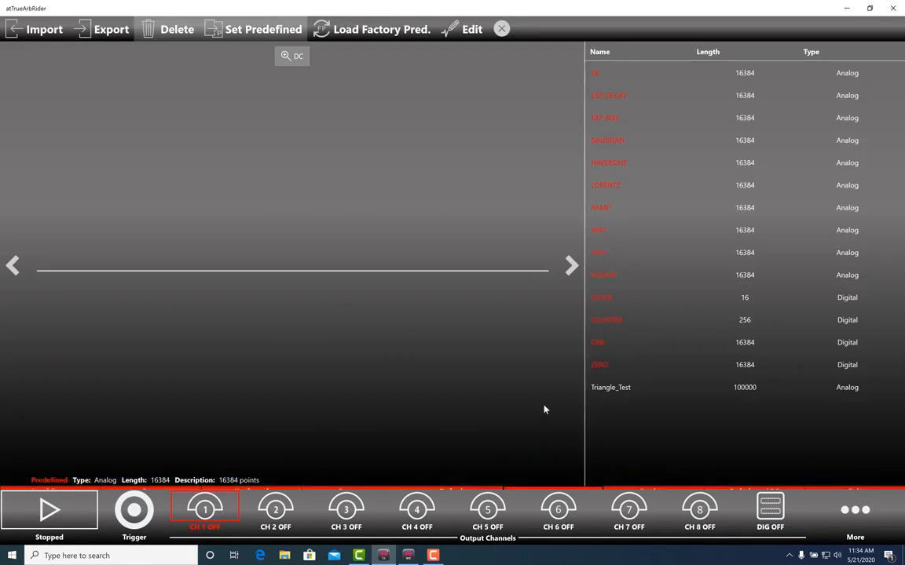
{"action": "left_click", "coordinate": [623, 397]}
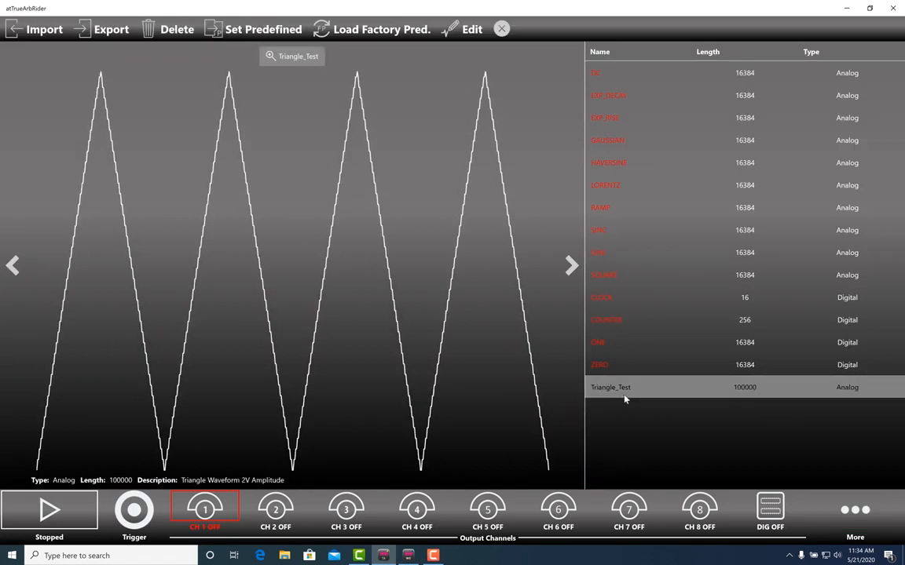
{"action": "left_click", "coordinate": [503, 35]}
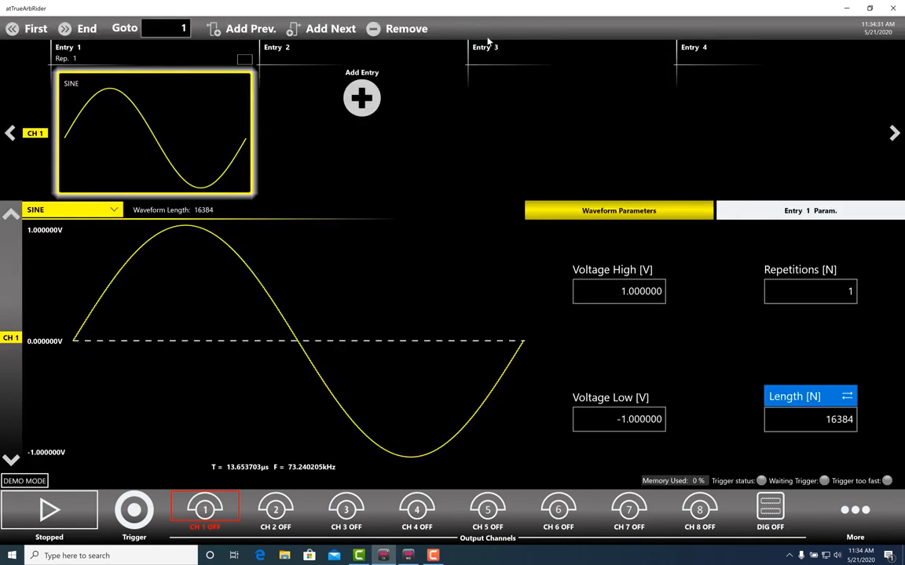
Assign Triangle_Test to channel 1's Entry 1 and start the generator with all outputs turned on.
{"action": "left_click", "coordinate": [112, 210]}
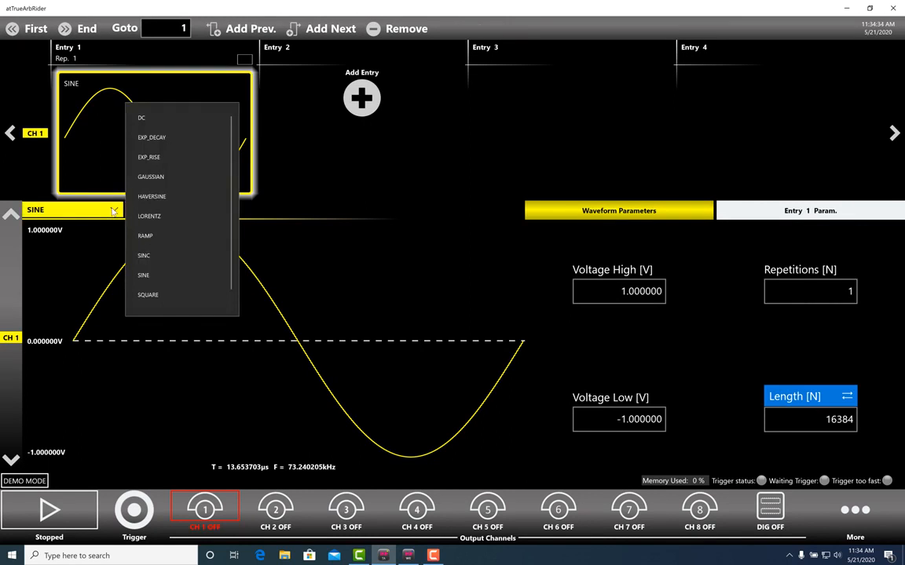
{"action": "scroll", "coordinate": [157, 200], "scroll_direction": "down", "scroll_amount": 1}
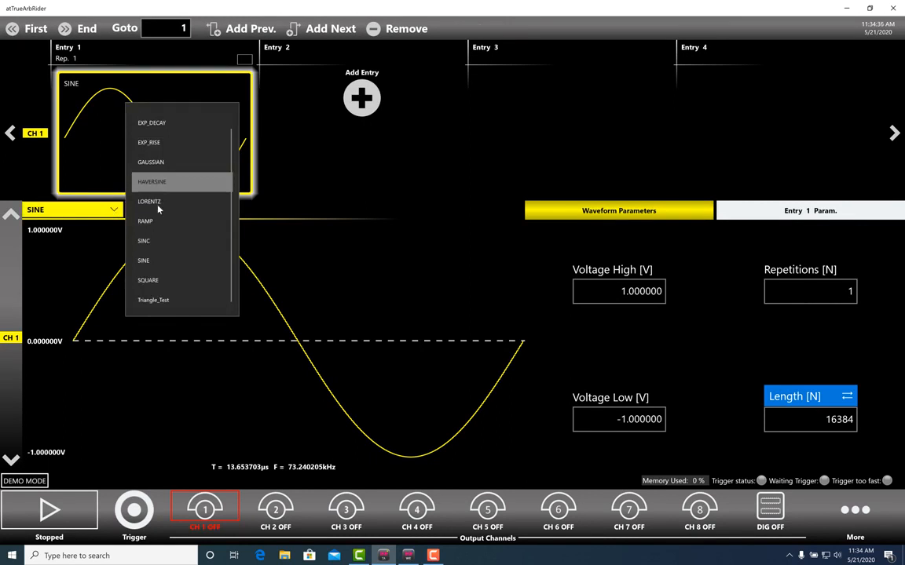
{"action": "left_click", "coordinate": [158, 299]}
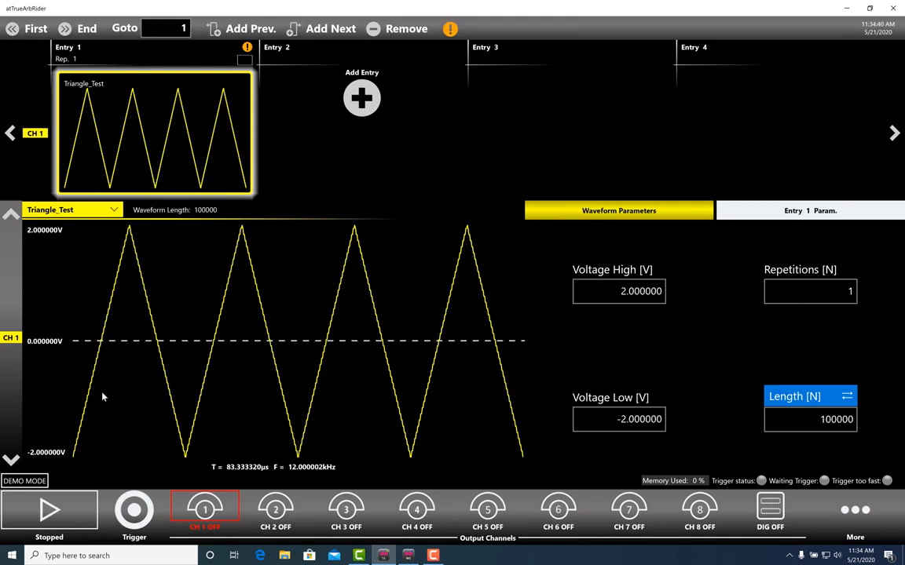
{"action": "left_click", "coordinate": [74, 514]}
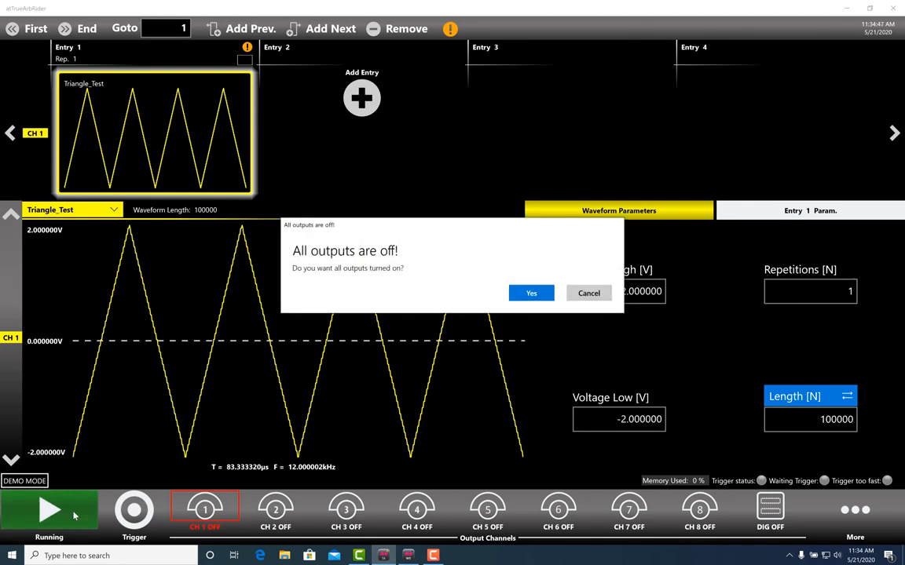
{"action": "left_click", "coordinate": [526, 293]}
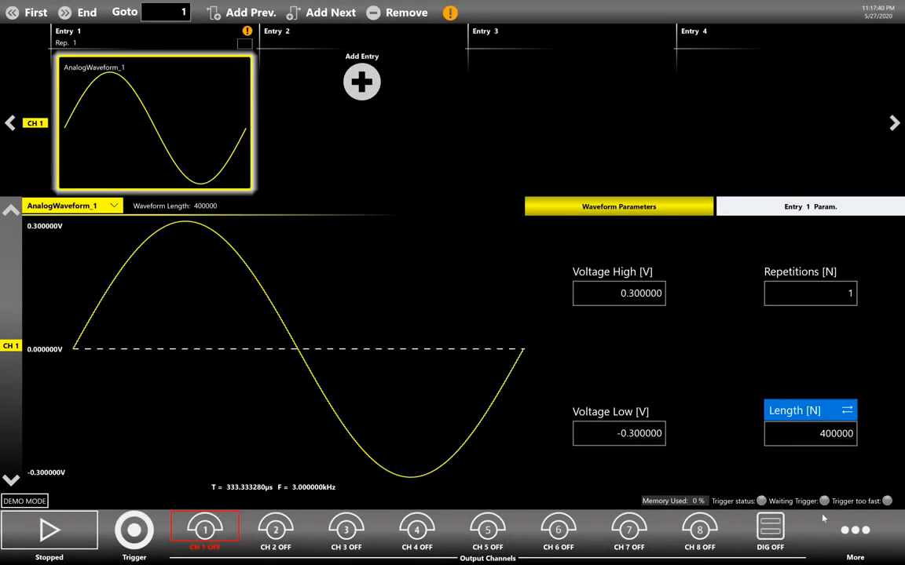
Open AnalogWaveform_1 from the waveform list for editing in atWaveformsEditor.
{"action": "left_click", "coordinate": [866, 531]}
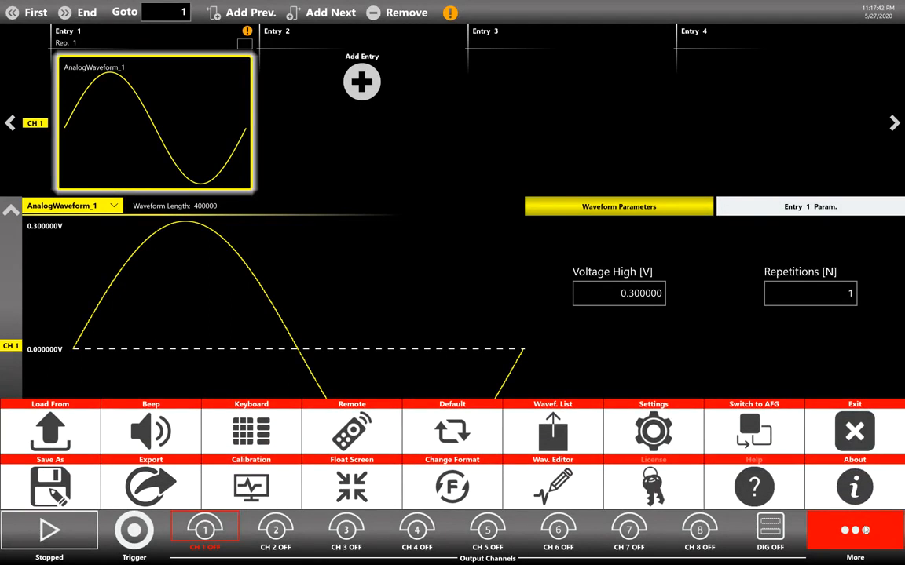
{"action": "left_click", "coordinate": [556, 432]}
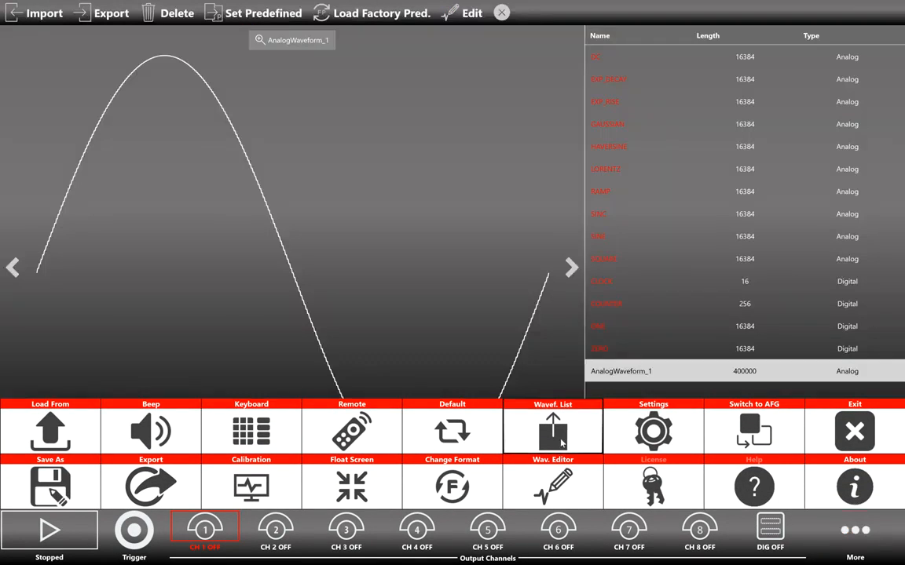
{"action": "left_click", "coordinate": [633, 372]}
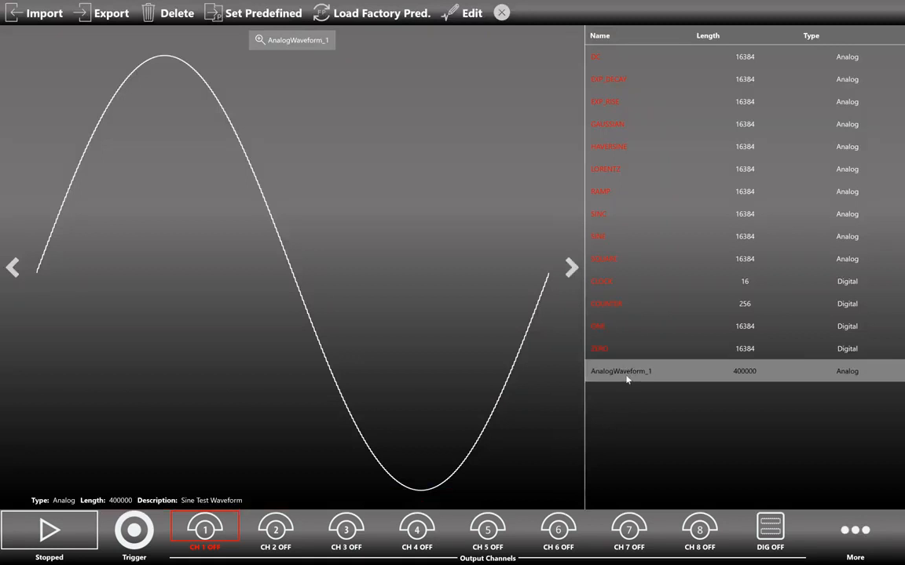
{"action": "left_click", "coordinate": [468, 14]}
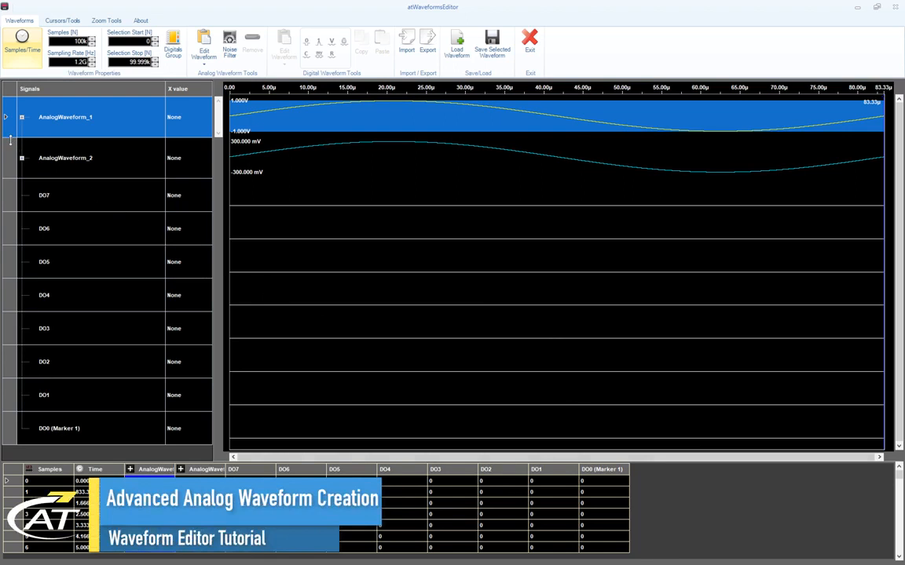
Enlarge the AnalogWaveform_1 row and expand its signal tree down to Segment1 and Component1.
{"action": "left_click_drag", "start_coordinate": [9, 139], "coordinate": [8, 261]}
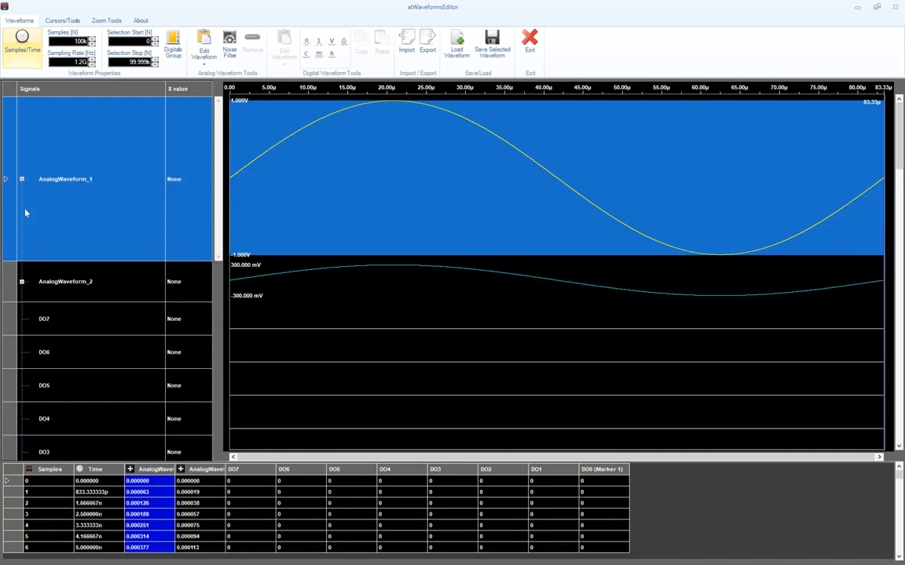
{"action": "left_click", "coordinate": [22, 179]}
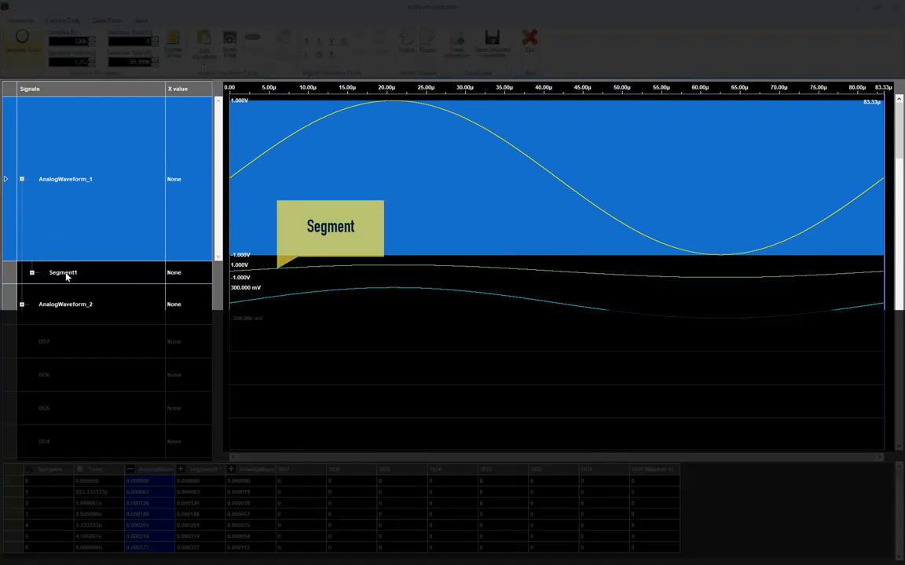
{"action": "left_click", "coordinate": [66, 274]}
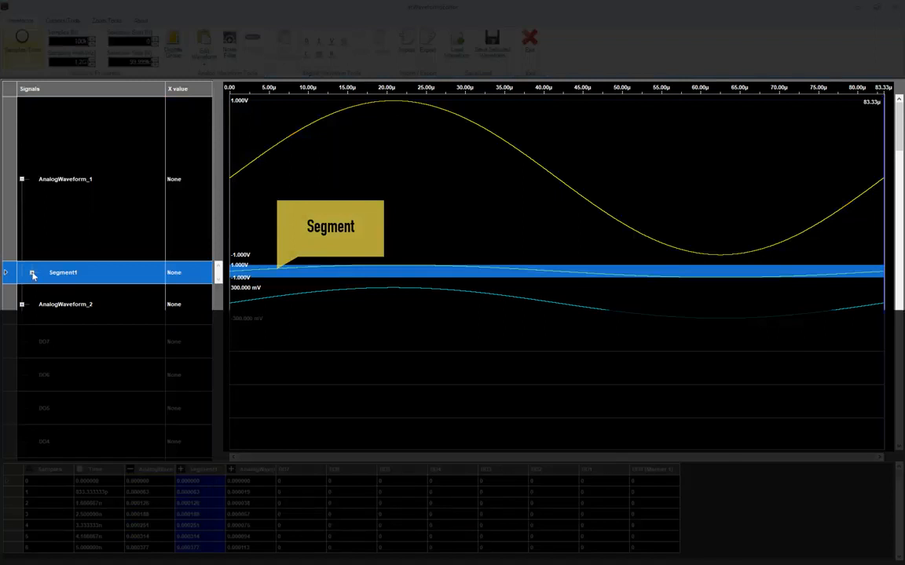
{"action": "left_click", "coordinate": [32, 273]}
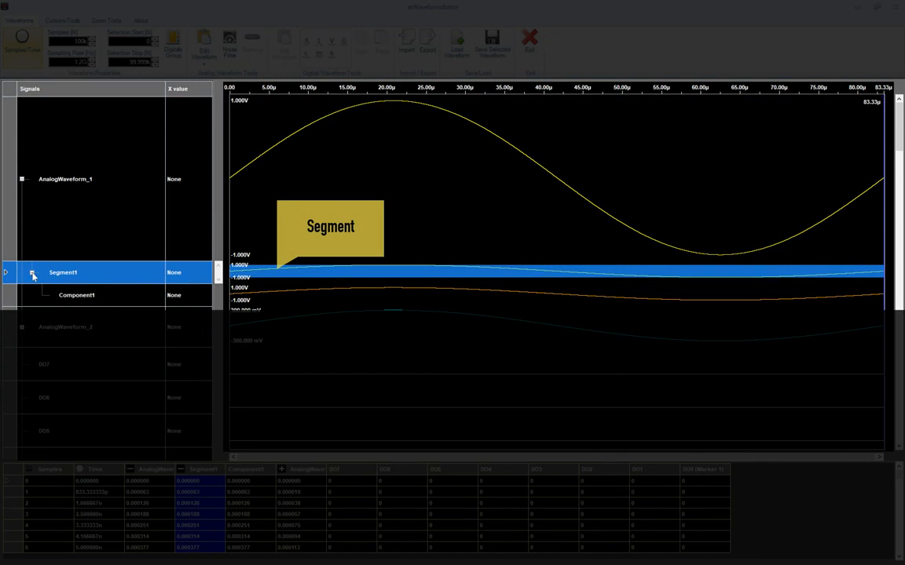
{"action": "left_click", "coordinate": [57, 300]}
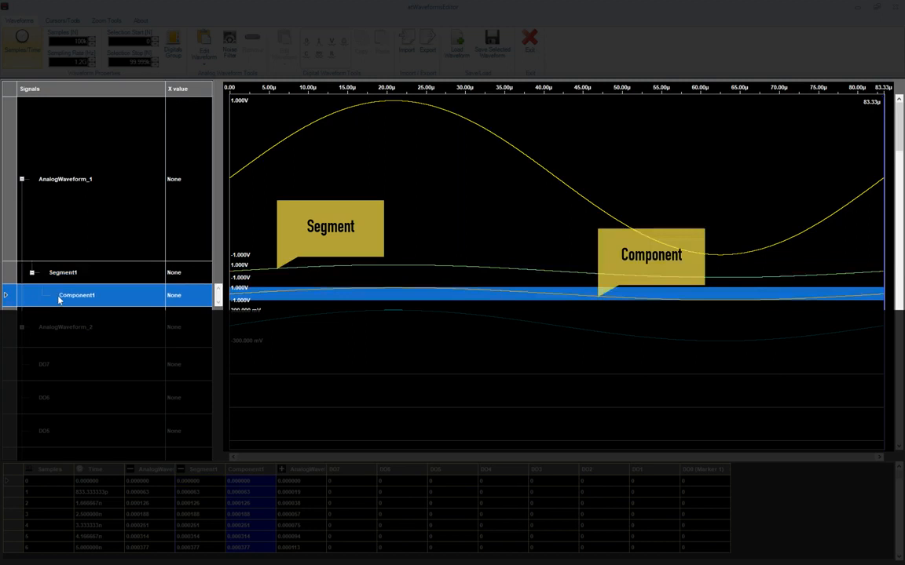
Resize Segment1 of AnalogWaveform_1 to a length of 30k samples.
{"action": "left_click", "coordinate": [60, 277]}
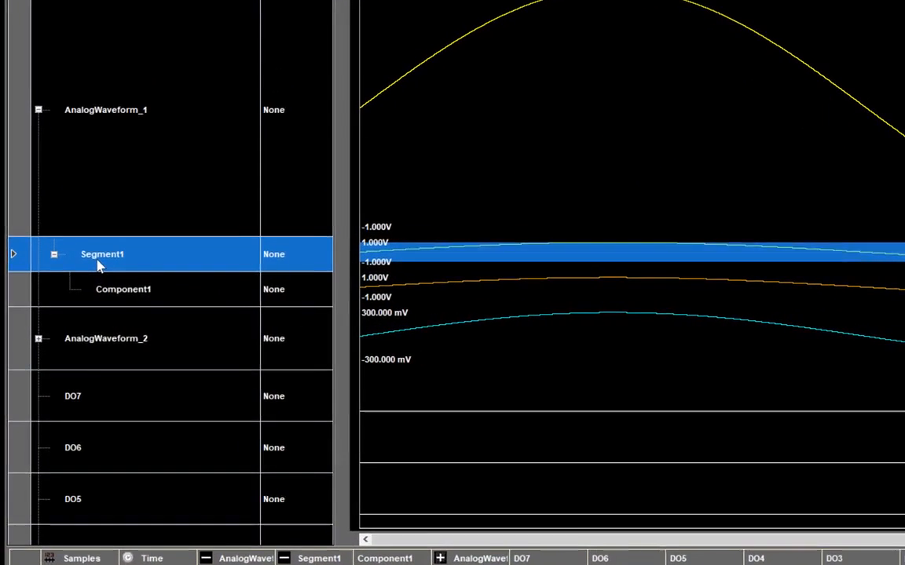
{"action": "right_click", "coordinate": [61, 280]}
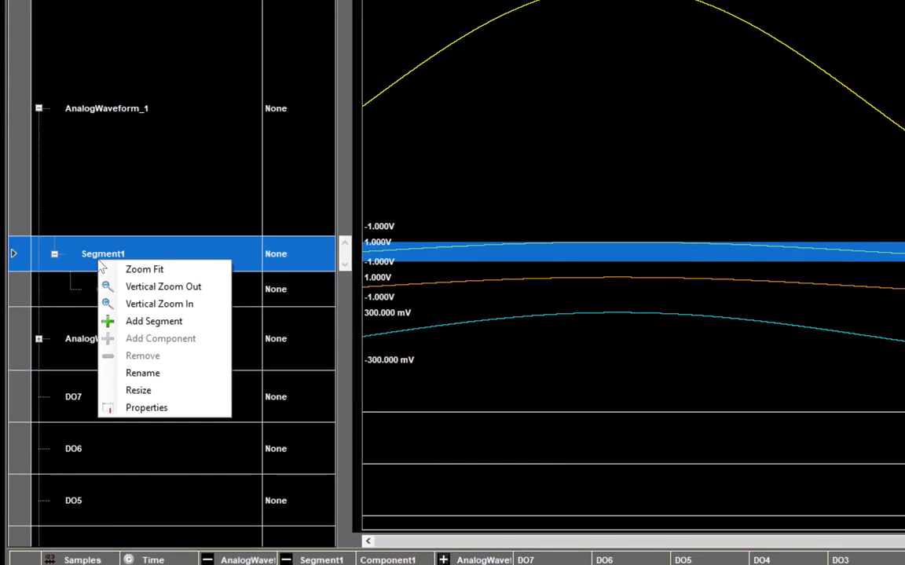
{"action": "left_click", "coordinate": [139, 390]}
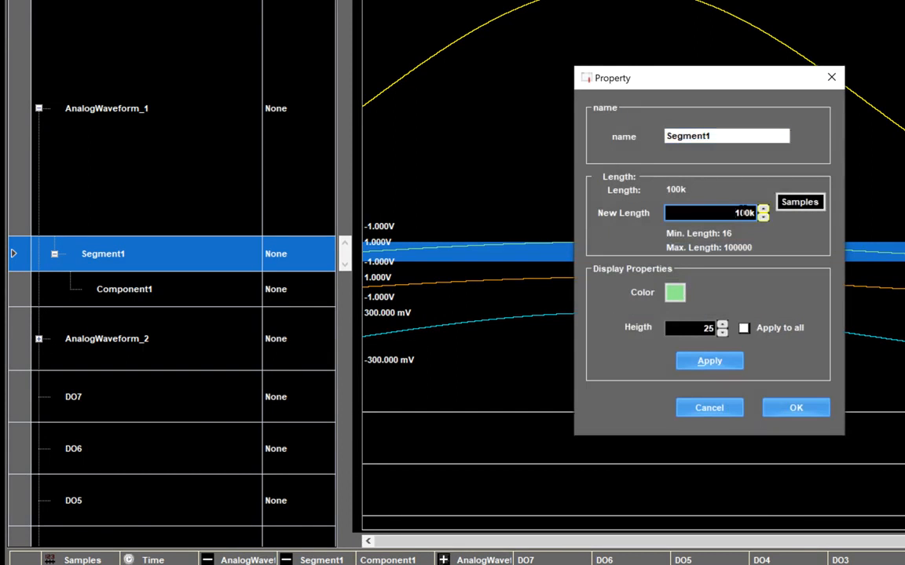
{"action": "left_click", "coordinate": [743, 212]}
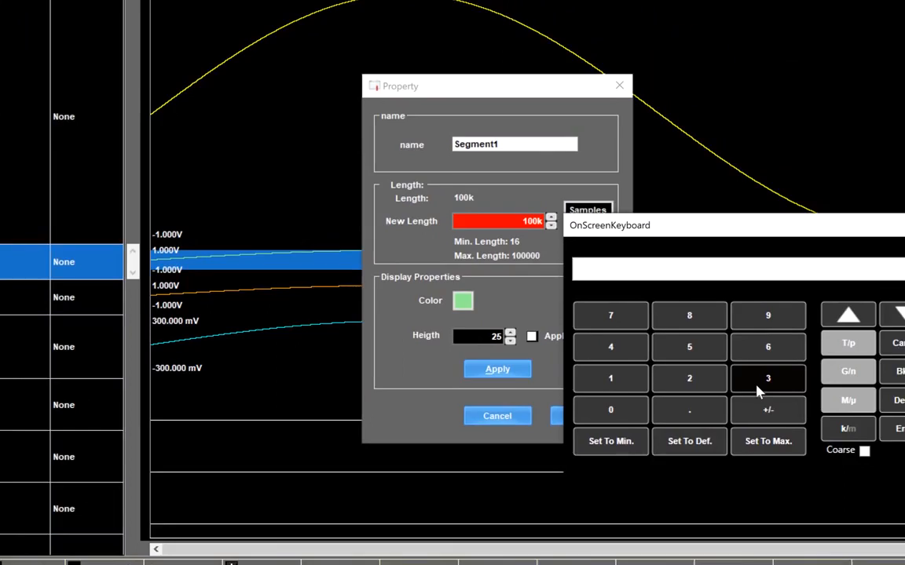
{"action": "left_click", "coordinate": [758, 390]}
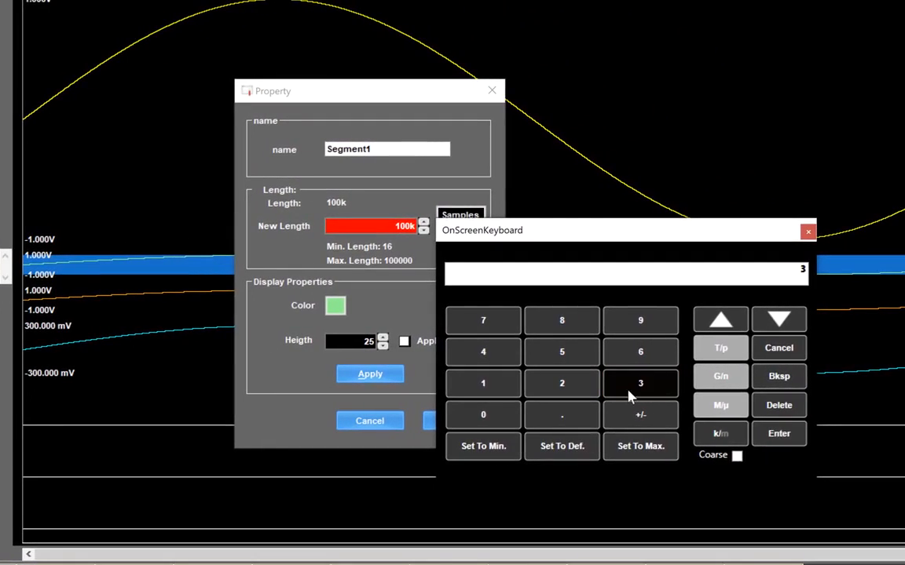
{"action": "left_click", "coordinate": [485, 416]}
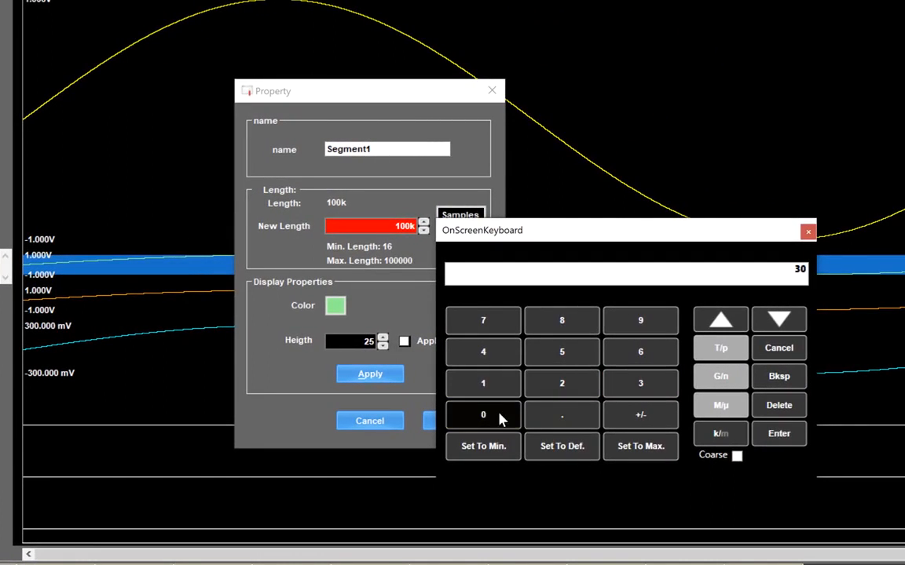
{"action": "left_click", "coordinate": [704, 443]}
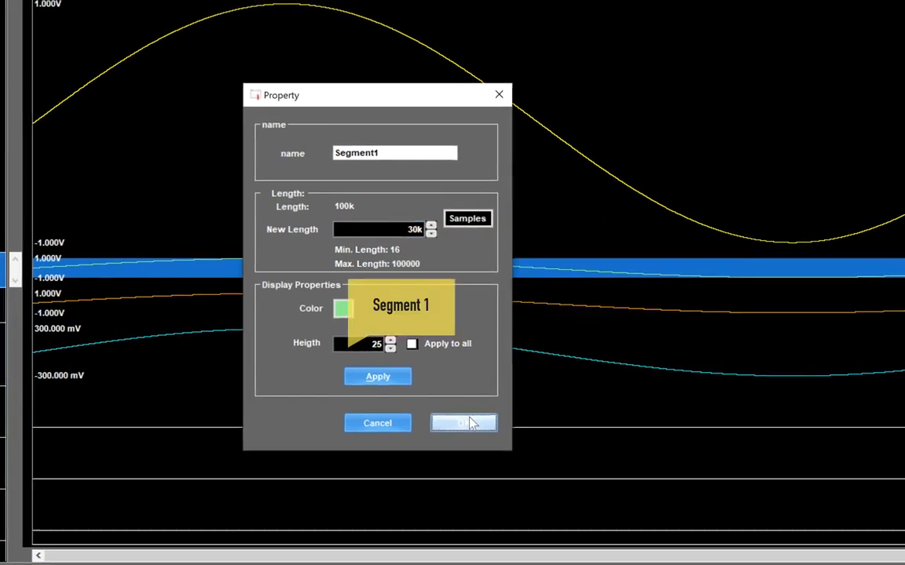
{"action": "left_click", "coordinate": [469, 423]}
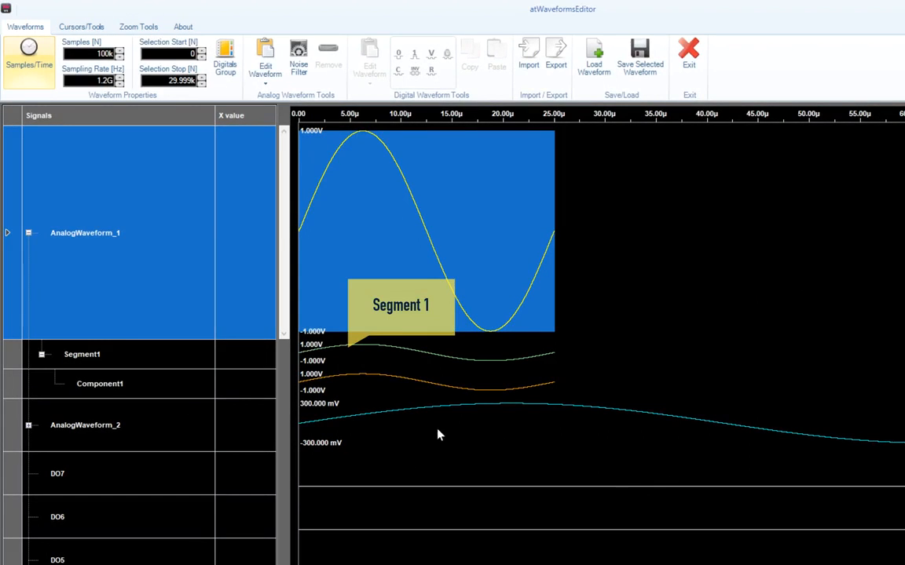
Add a second segment to AnalogWaveform_1, named Segment2, with a length of 30k samples.
{"action": "left_click", "coordinate": [140, 360]}
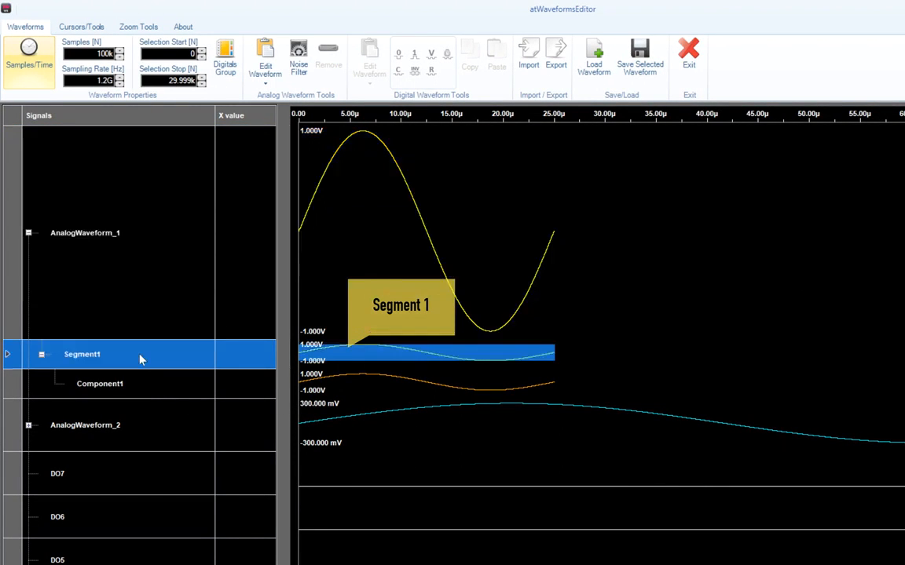
{"action": "right_click", "coordinate": [140, 360]}
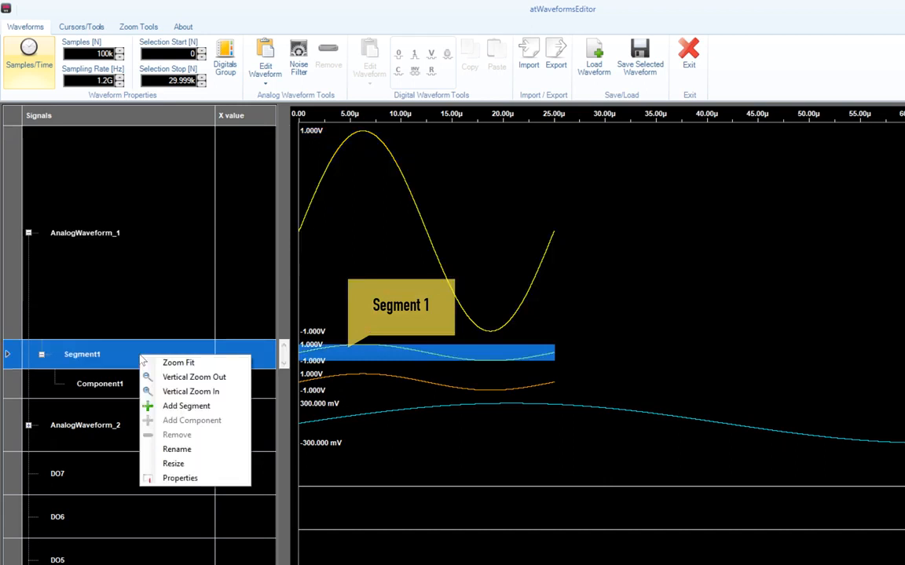
{"action": "left_click", "coordinate": [167, 407]}
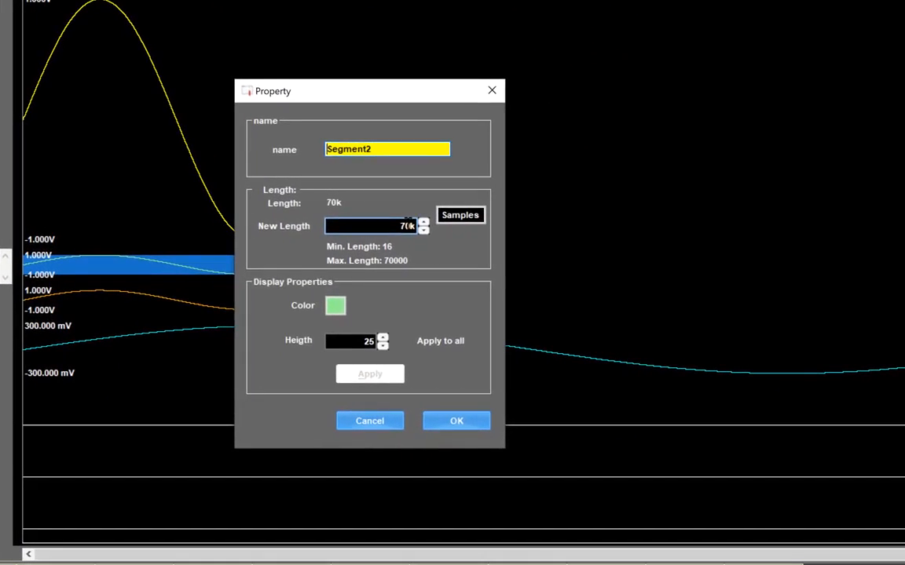
{"action": "left_click", "coordinate": [408, 225]}
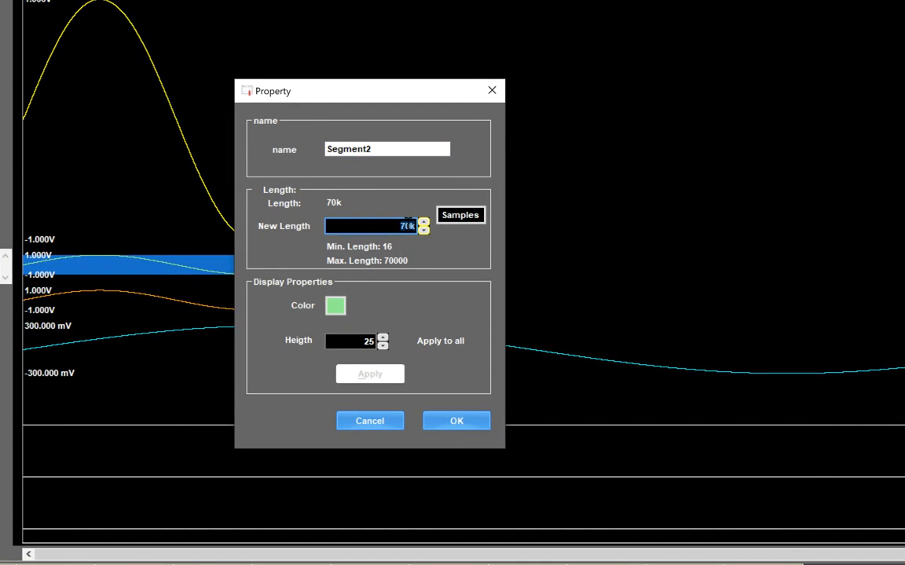
{"action": "left_click", "coordinate": [640, 383]}
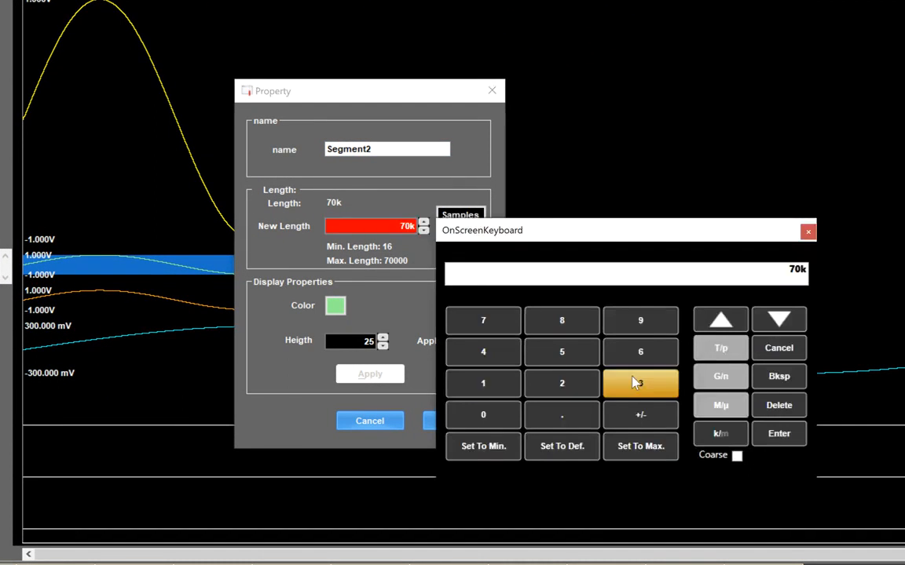
{"action": "left_click", "coordinate": [495, 417]}
{"action": "left_click", "coordinate": [724, 442]}
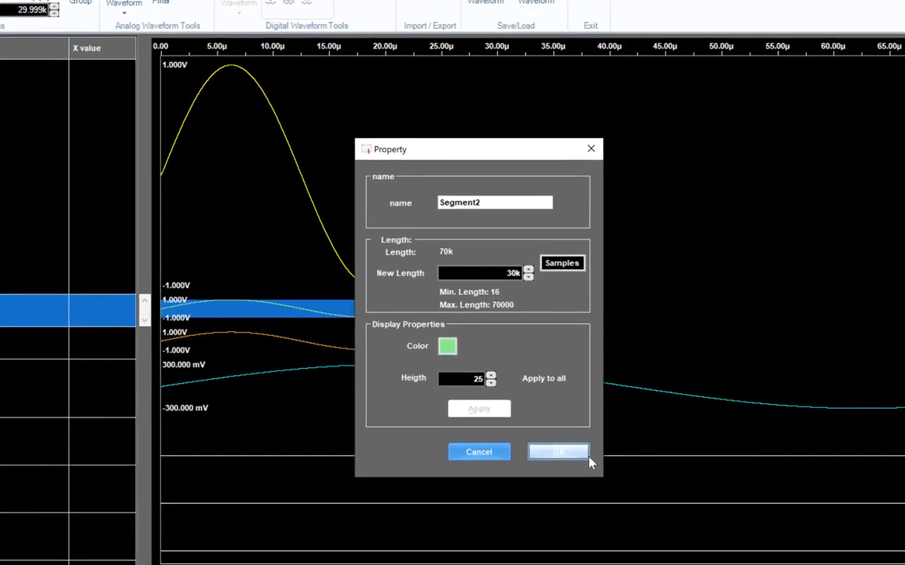
{"action": "left_click", "coordinate": [487, 428]}
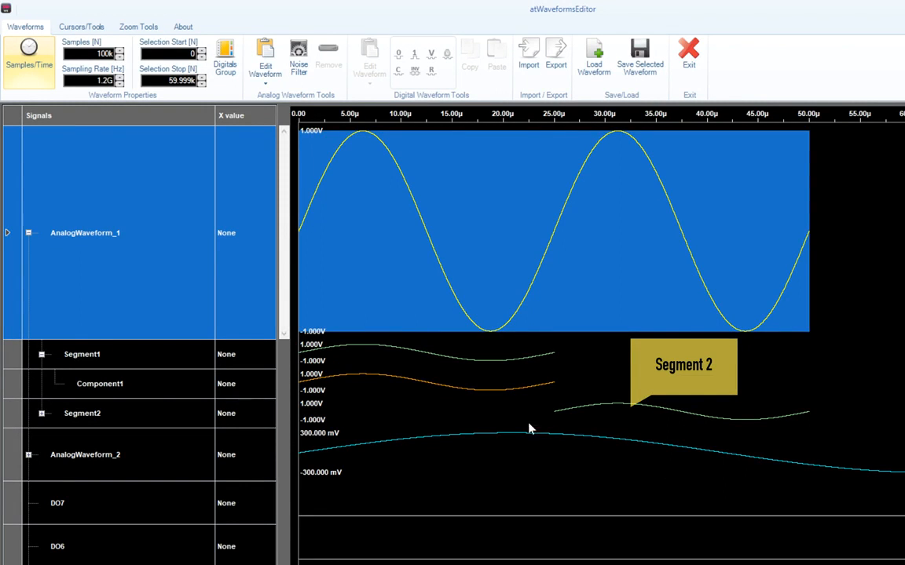
Open Segment2 in the standard editor and make it a Triangle waveform with 4 cycles.
{"action": "left_click", "coordinate": [176, 412]}
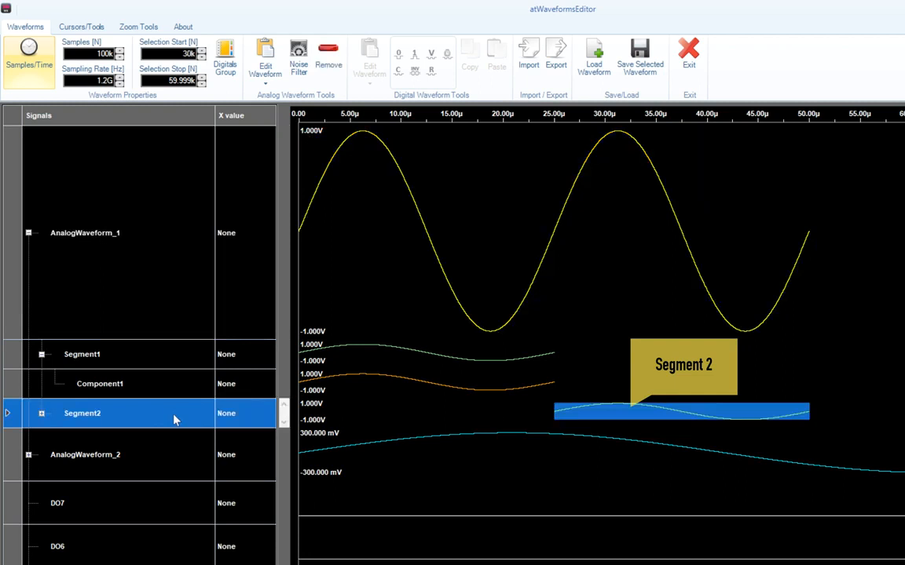
{"action": "left_click", "coordinate": [263, 52]}
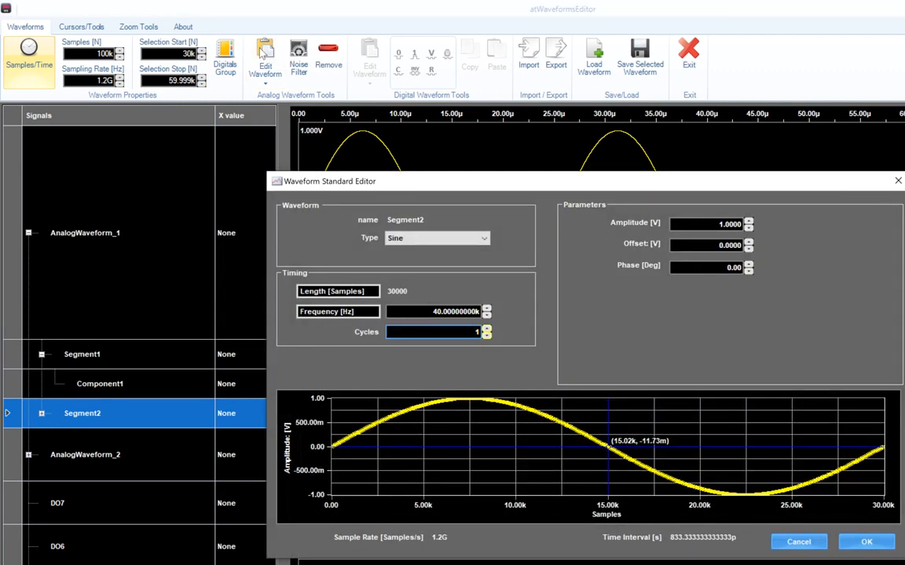
{"action": "left_click", "coordinate": [462, 240]}
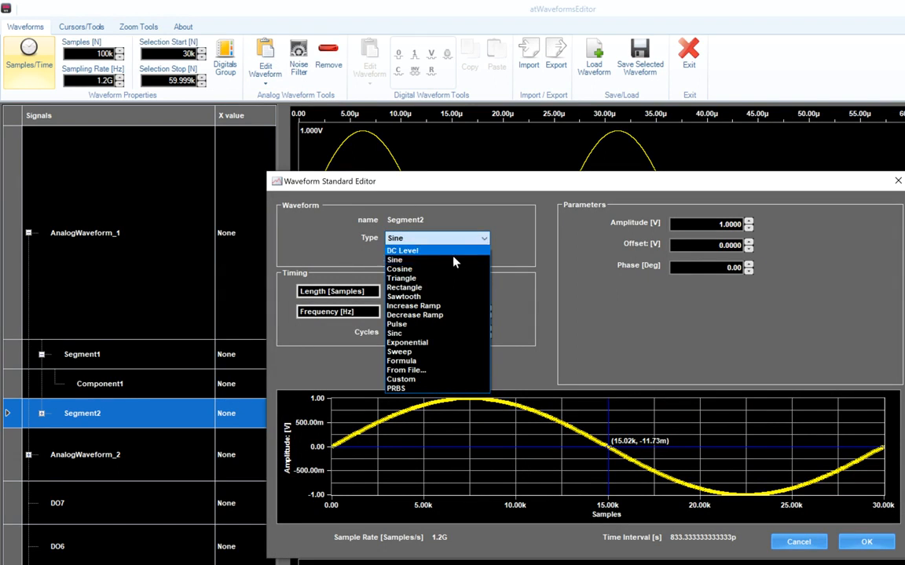
{"action": "left_click", "coordinate": [452, 278]}
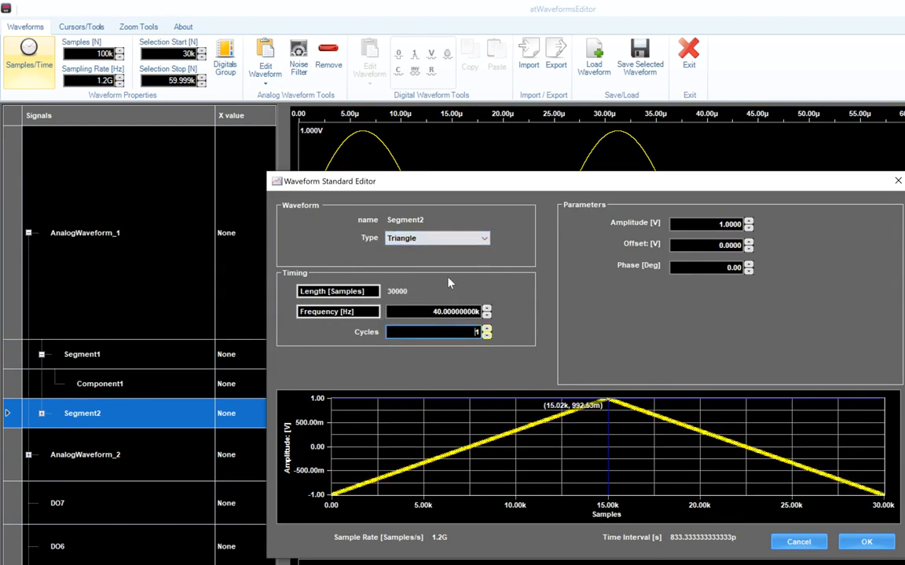
{"action": "double_click", "coordinate": [471, 332]}
{"action": "left_click", "coordinate": [562, 435]}
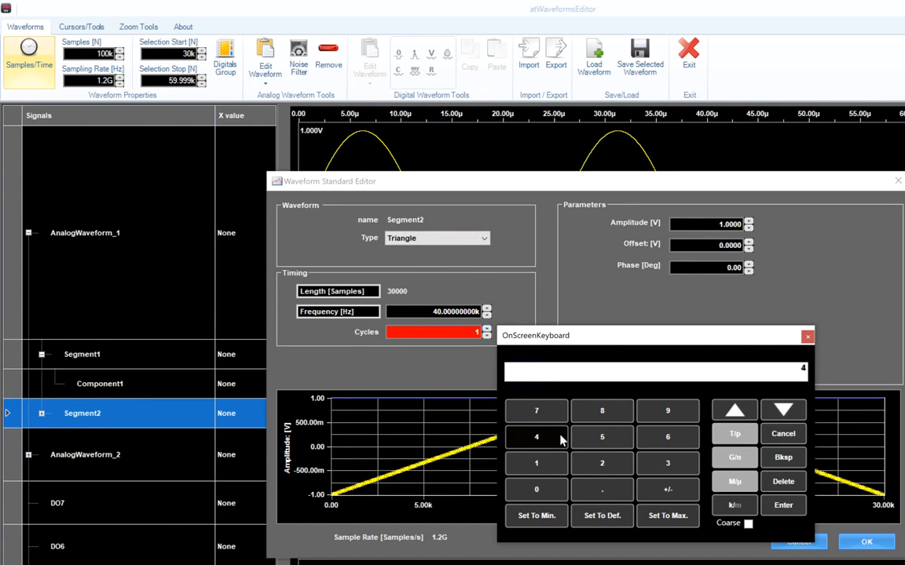
{"action": "left_click", "coordinate": [783, 506]}
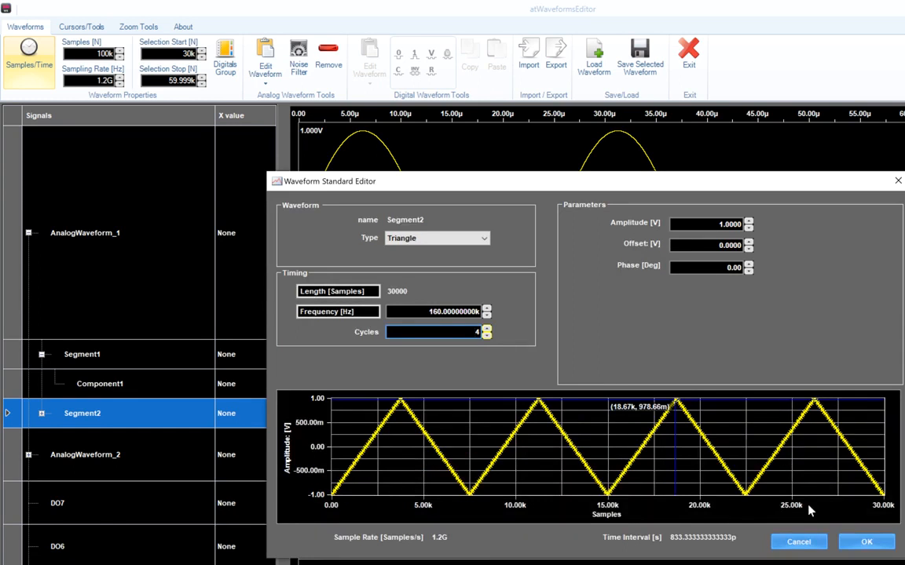
Apply the Segment2 triangle settings and add a third segment to AnalogWaveform_1, named Segment3, with a length of 40k samples.
{"action": "left_click", "coordinate": [866, 542]}
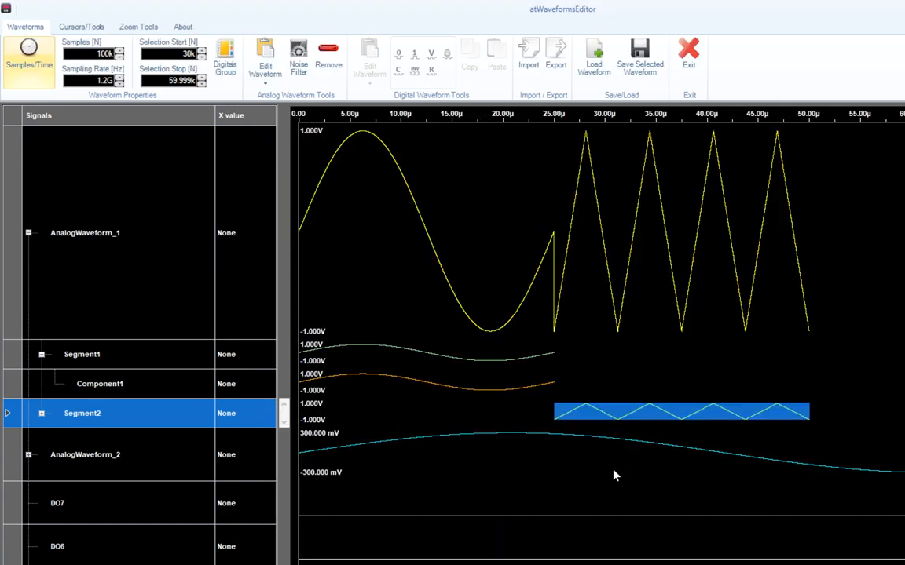
{"action": "right_click", "coordinate": [145, 418]}
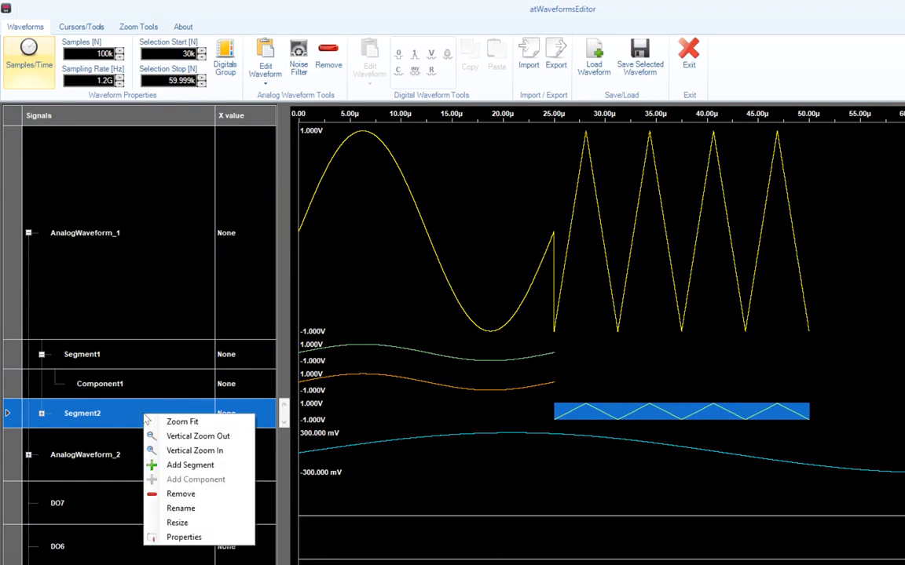
{"action": "left_click", "coordinate": [165, 465]}
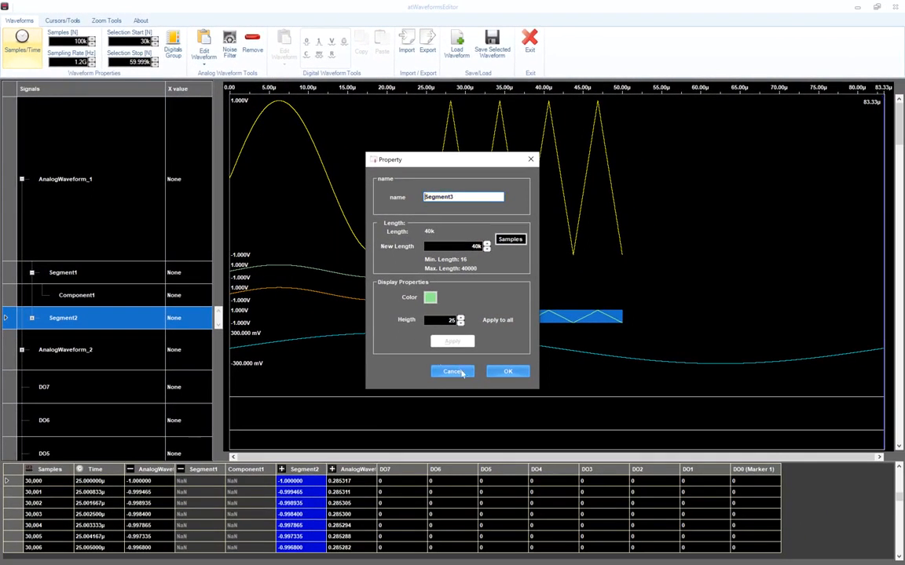
{"action": "left_click", "coordinate": [507, 374]}
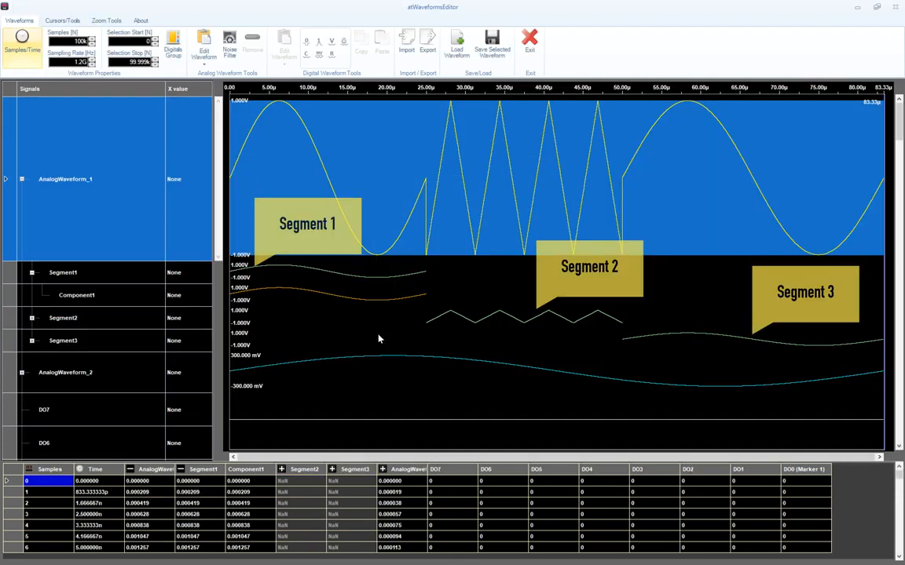
Open Segment3 in the standard editor and make it a Sinc waveform with the default parameters.
{"action": "left_click", "coordinate": [101, 342]}
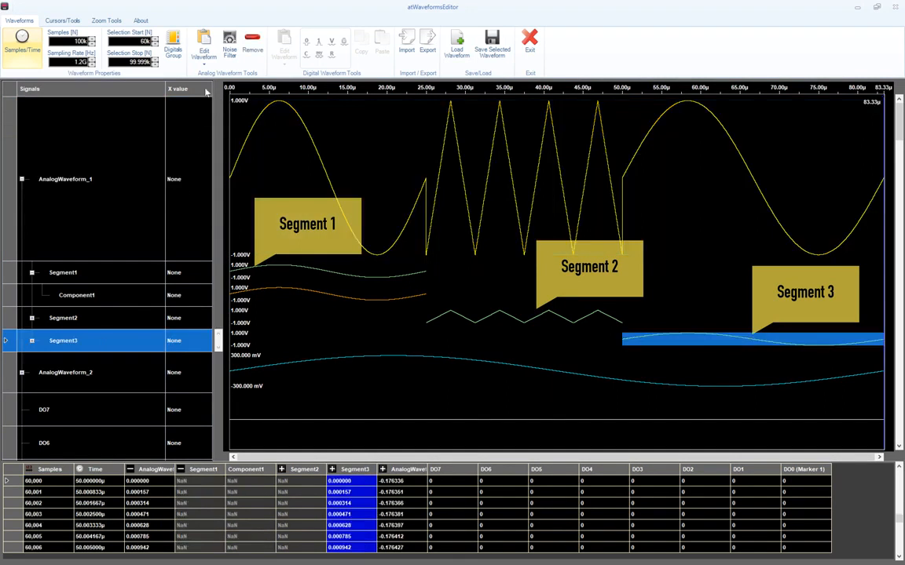
{"action": "left_click", "coordinate": [204, 40]}
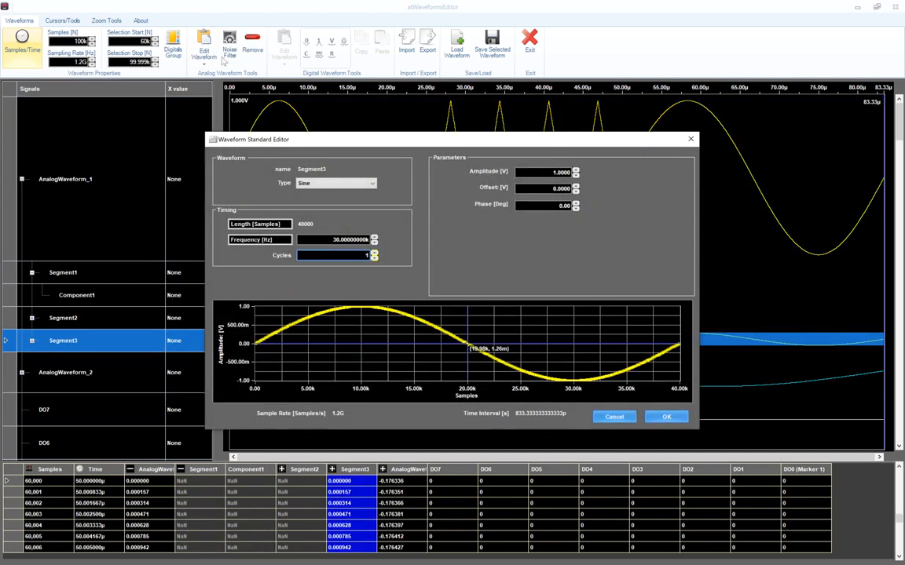
{"action": "left_click", "coordinate": [328, 183]}
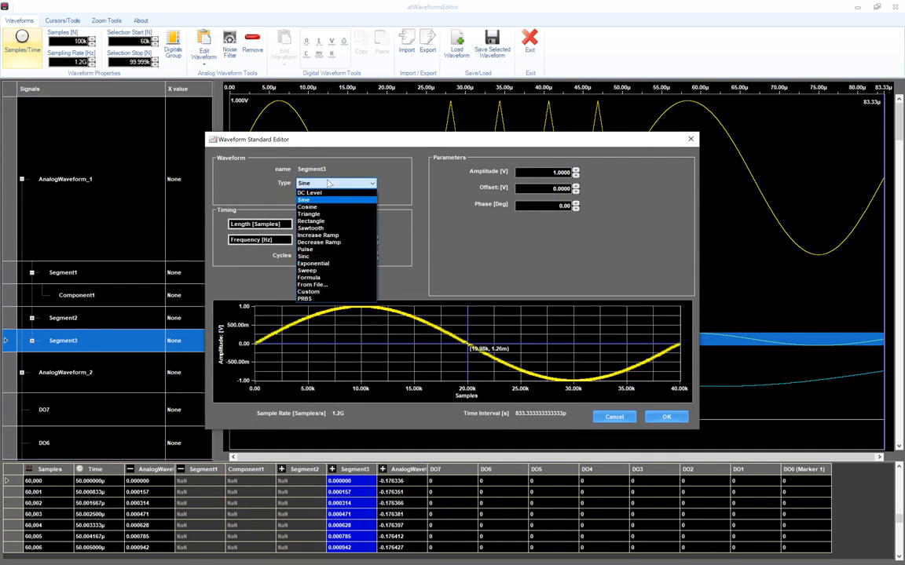
{"action": "left_click", "coordinate": [318, 257]}
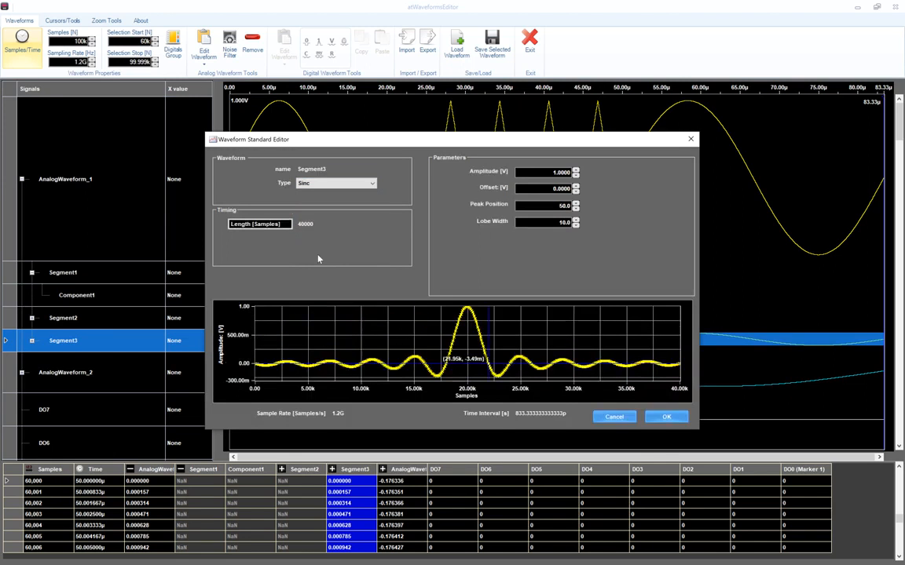
{"action": "left_click", "coordinate": [665, 416]}
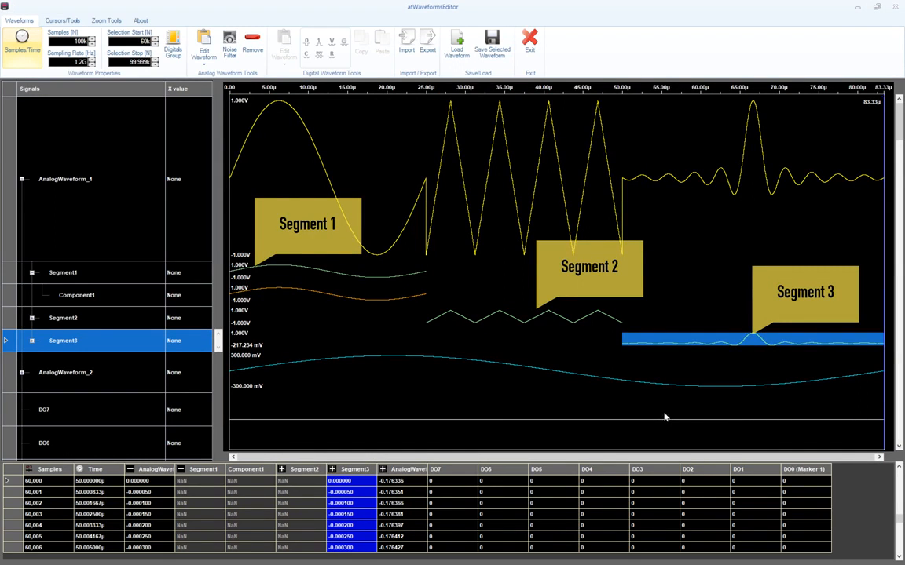
Expand Segment1 of AnalogWaveform_1 and add a second component to it, named Component2.
{"action": "left_click", "coordinate": [137, 206]}
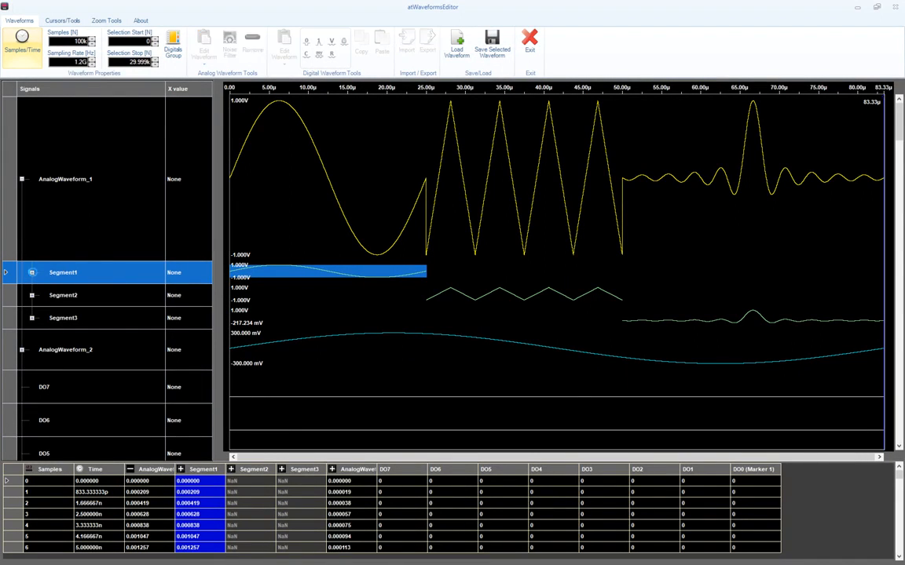
{"action": "left_click", "coordinate": [33, 273]}
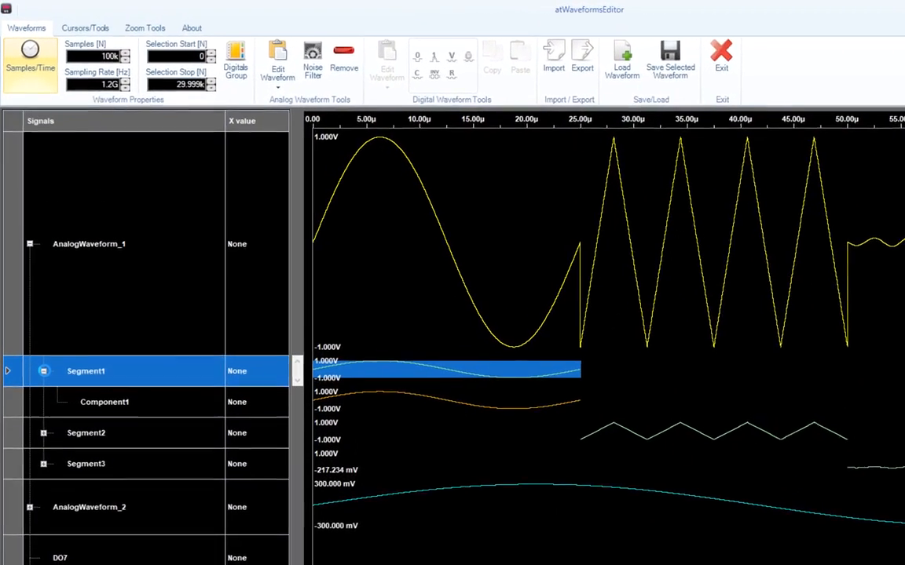
{"action": "left_click", "coordinate": [102, 417]}
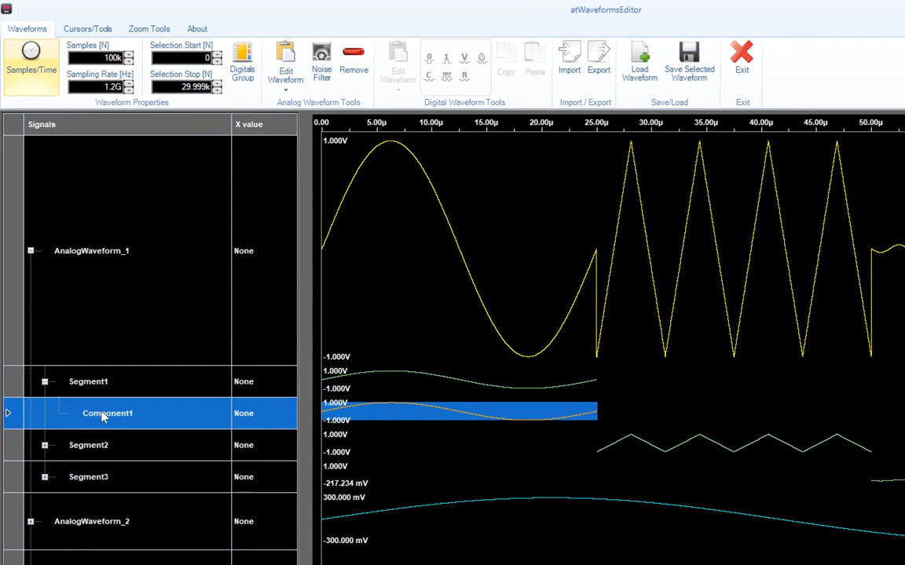
{"action": "right_click", "coordinate": [103, 417]}
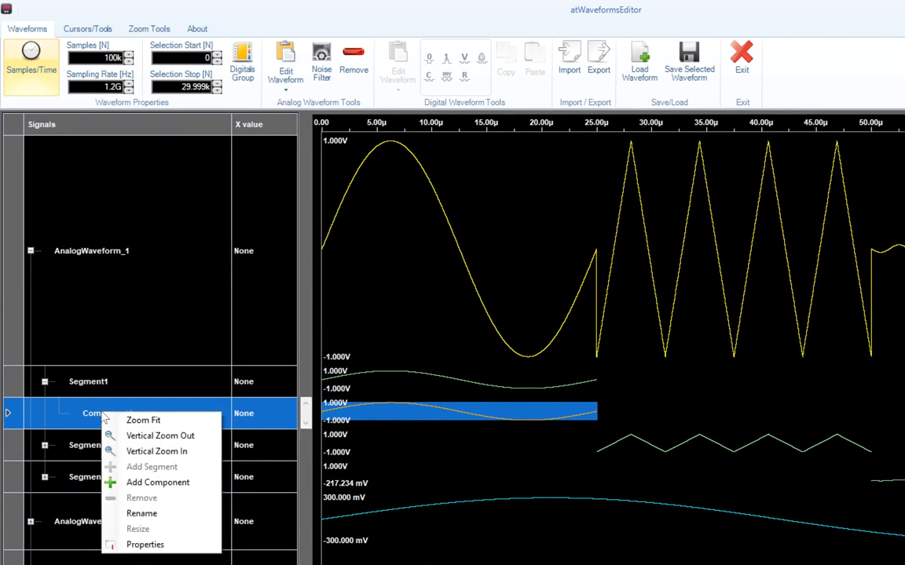
{"action": "left_click", "coordinate": [141, 483]}
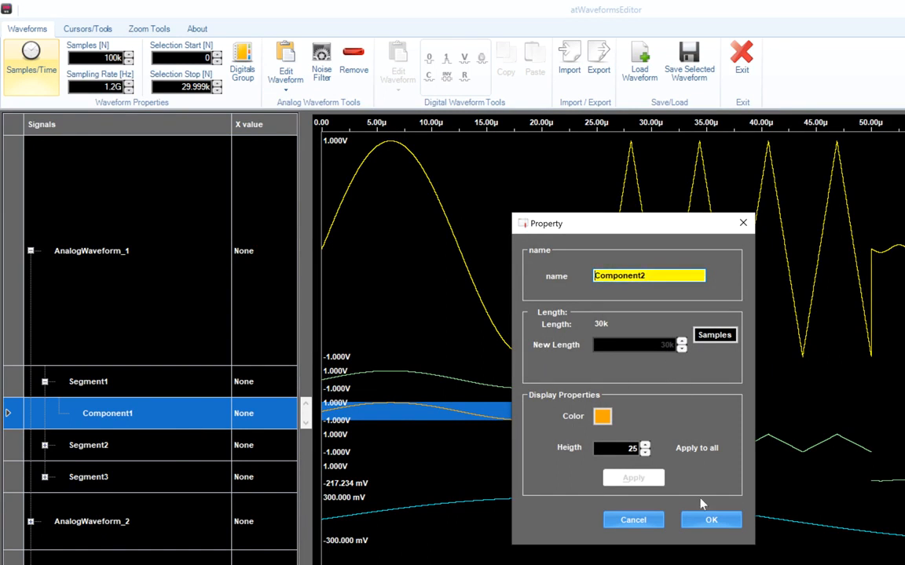
{"action": "left_click", "coordinate": [705, 524]}
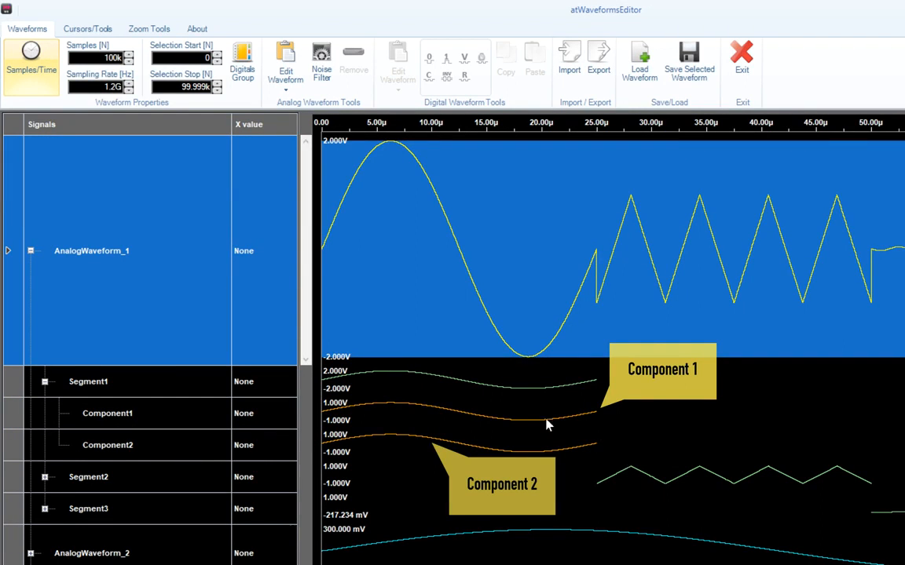
Open Component2 of Segment1 in the standard editor and change its waveform type to Cosine.
{"action": "left_click", "coordinate": [167, 455]}
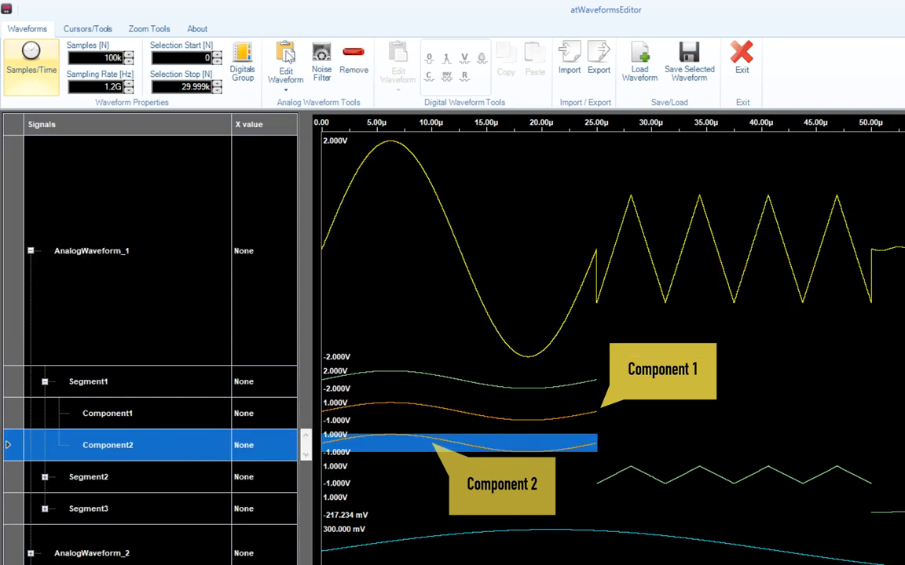
{"action": "left_click", "coordinate": [288, 55]}
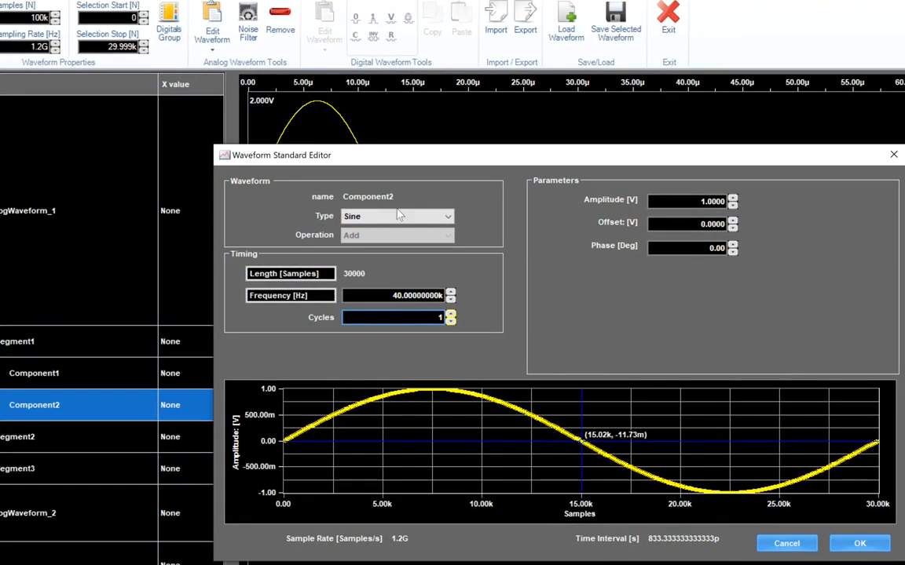
{"action": "left_click", "coordinate": [468, 252]}
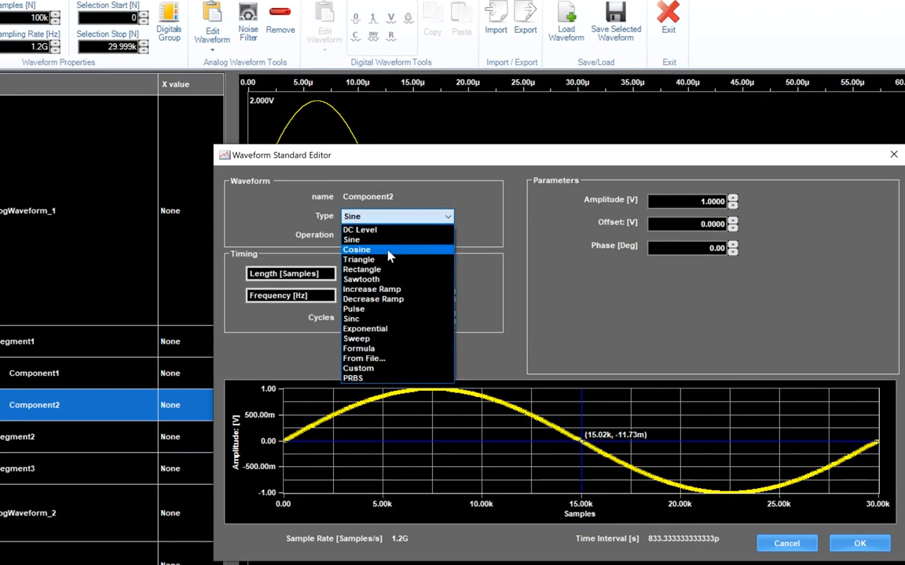
{"action": "left_click", "coordinate": [388, 252]}
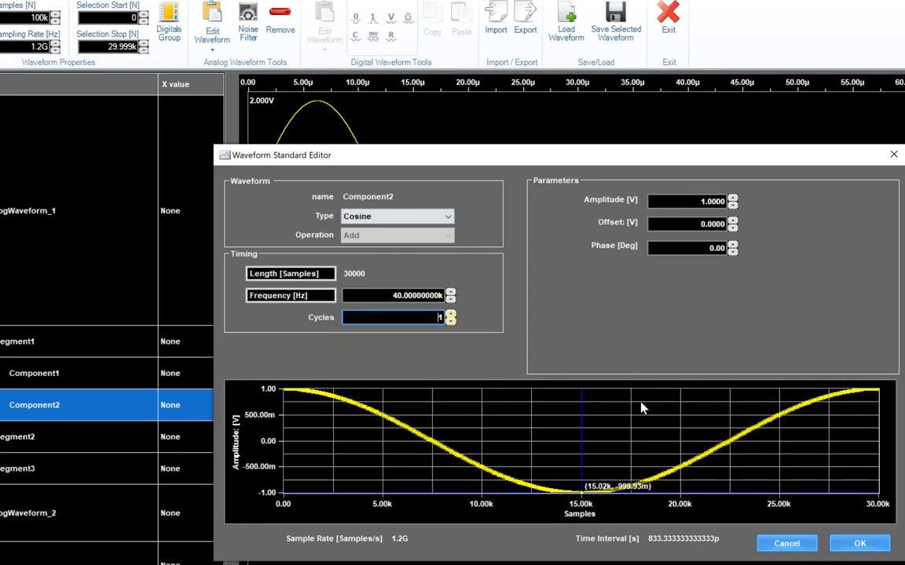
{"action": "left_click", "coordinate": [849, 538]}
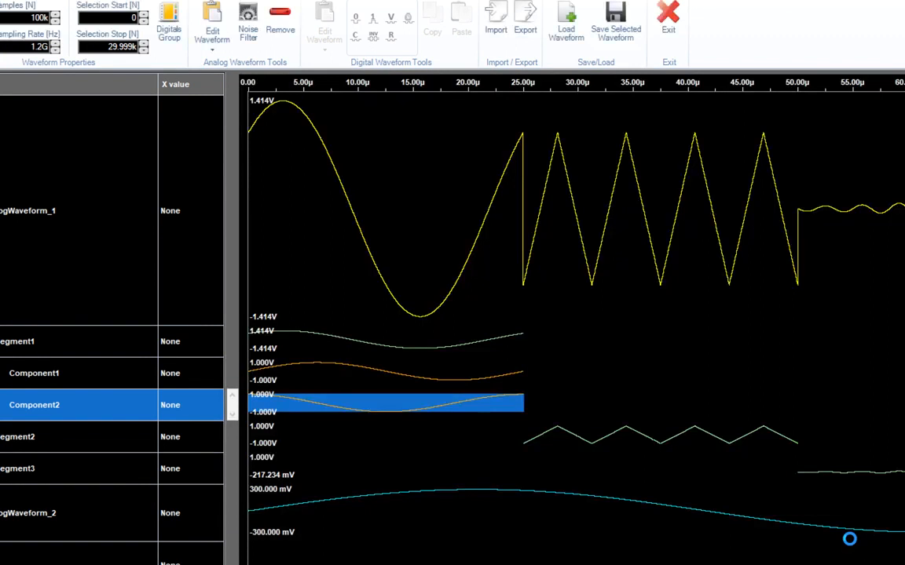
Set the operation of Component1 in Segment1 to Multiply so it is multiplied with Component2.
{"action": "left_click", "coordinate": [84, 375]}
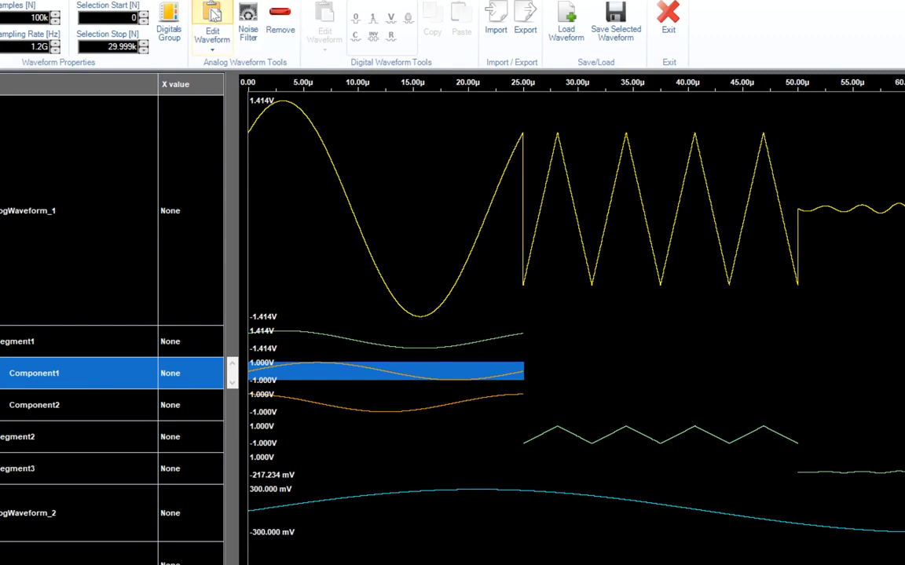
{"action": "left_click", "coordinate": [212, 15]}
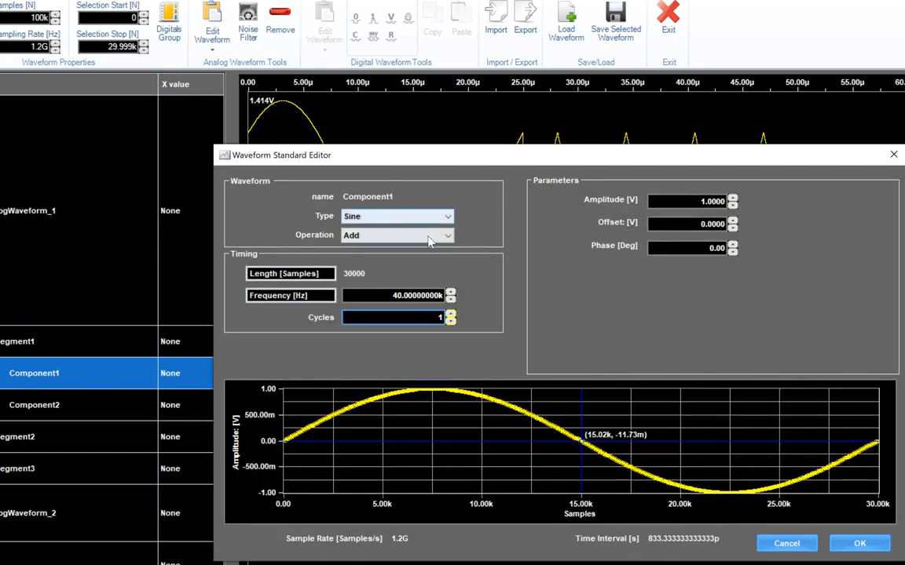
{"action": "left_click", "coordinate": [429, 235]}
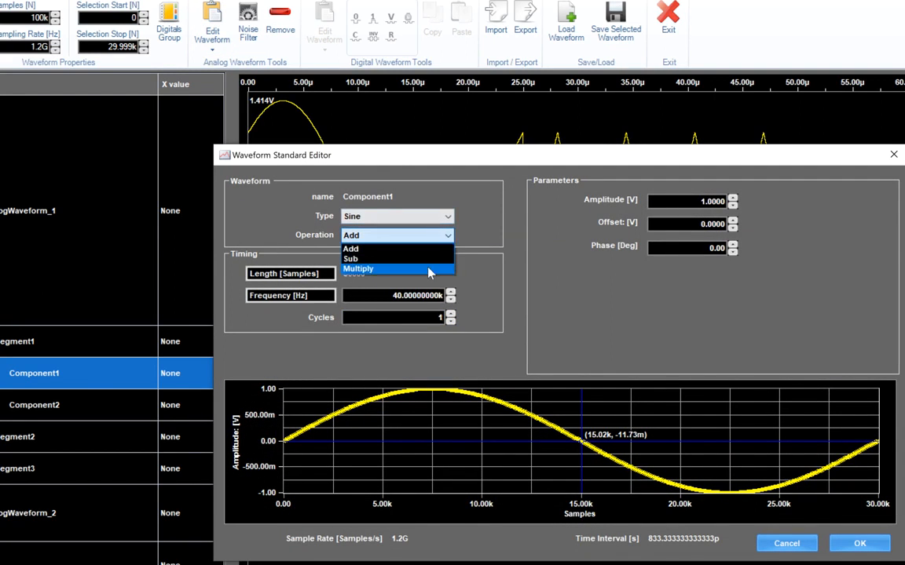
{"action": "left_click", "coordinate": [428, 269]}
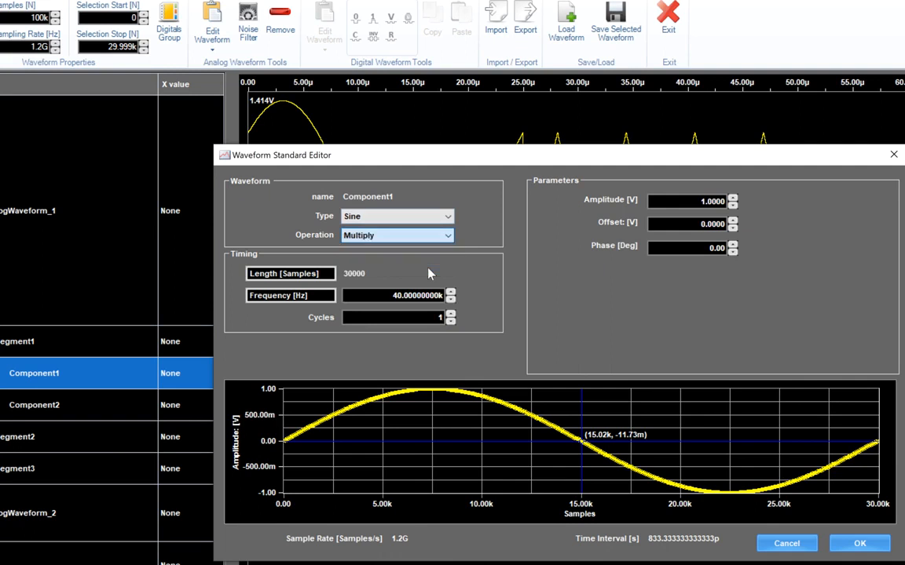
{"action": "left_click", "coordinate": [859, 543]}
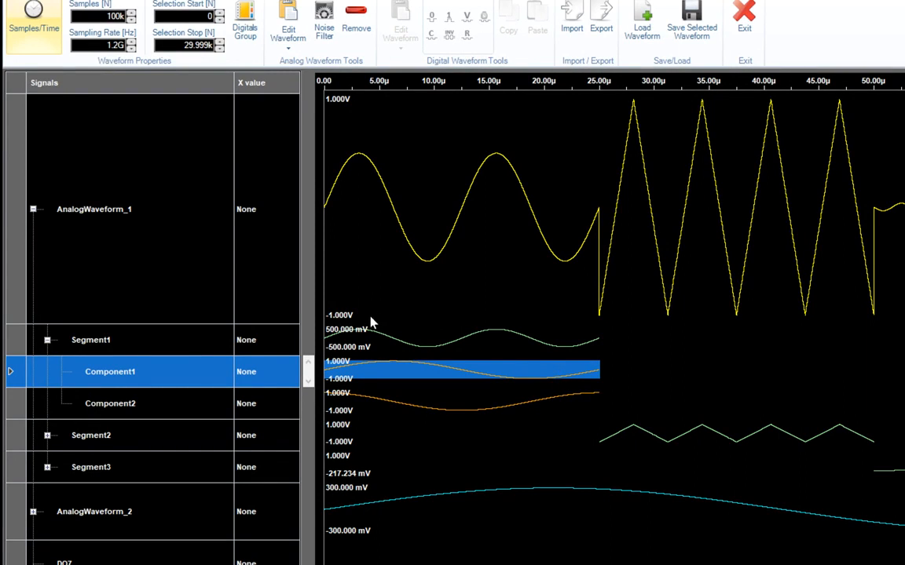
Open the whole AnalogWaveform_1 in the standard editor and apply it as a Custom waveform, merging its segments into one.
{"action": "left_click", "coordinate": [198, 350]}
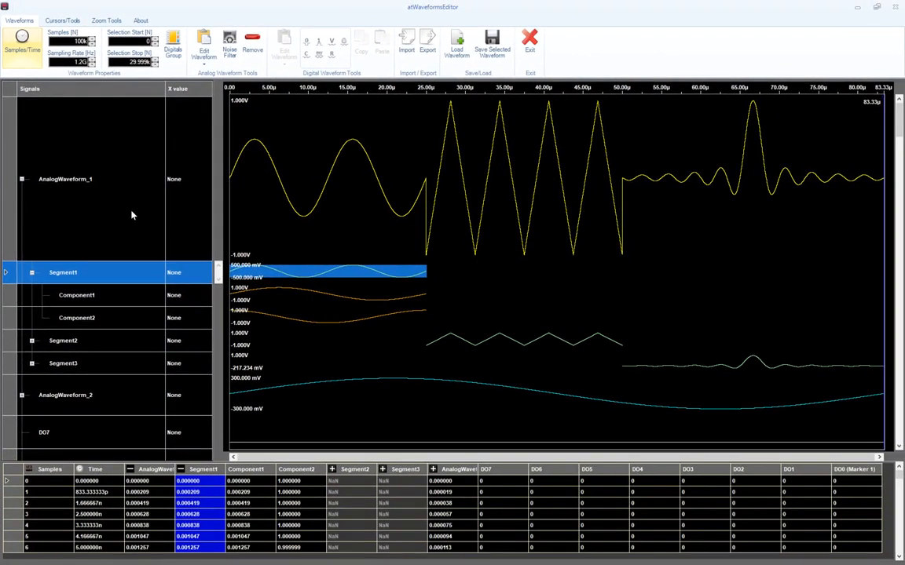
{"action": "left_click", "coordinate": [188, 260]}
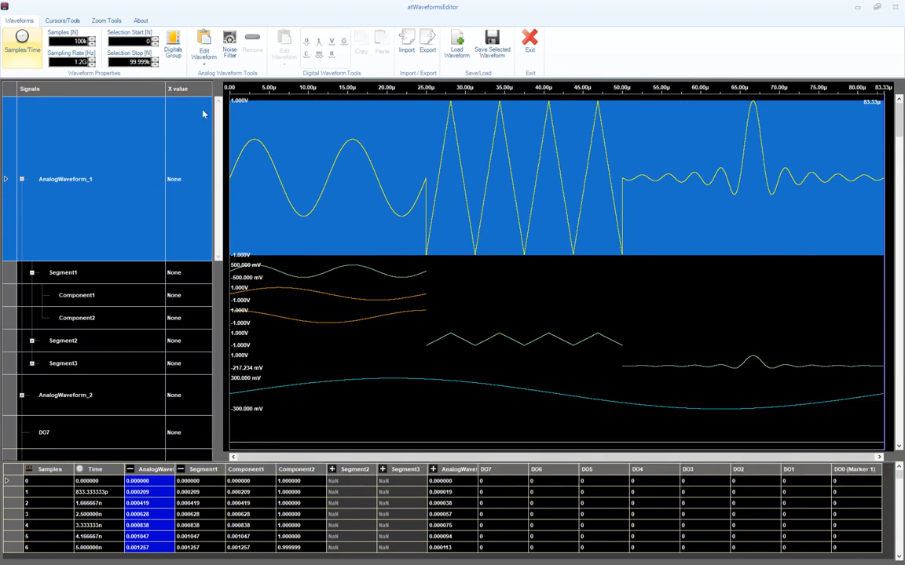
{"action": "left_click", "coordinate": [203, 43]}
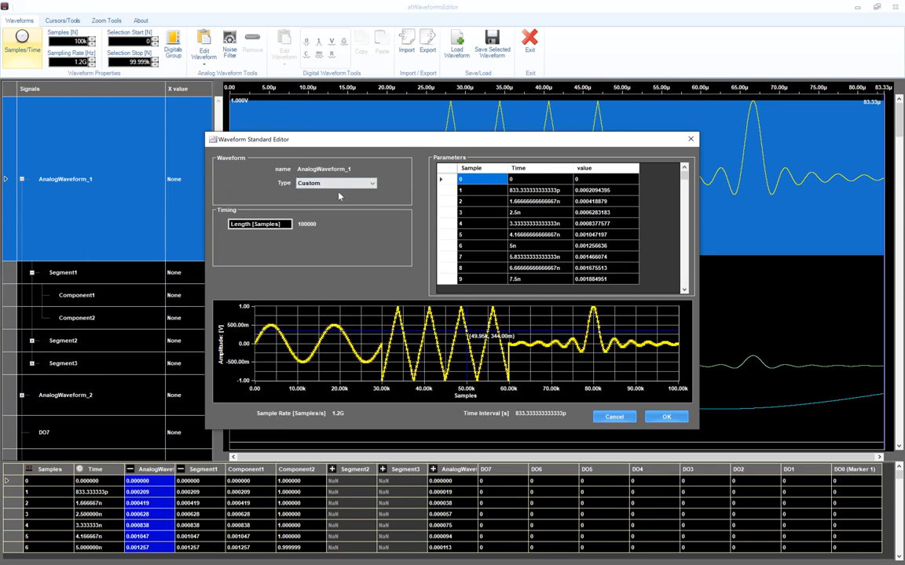
{"action": "left_click", "coordinate": [648, 418]}
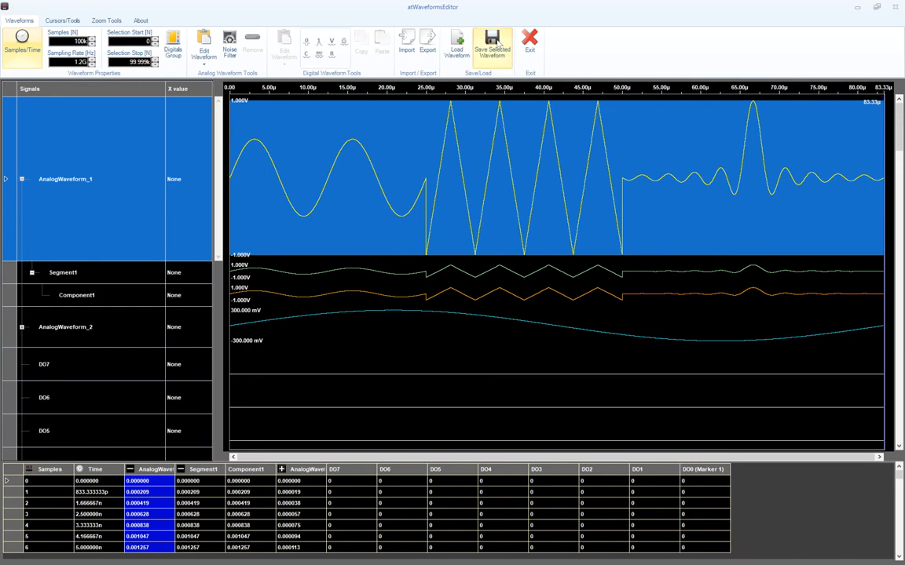
Save the selected waveform to the Desktop as a zip, named Advanced_Waveform with the description "Advanced Waveform".
{"action": "left_click", "coordinate": [494, 45]}
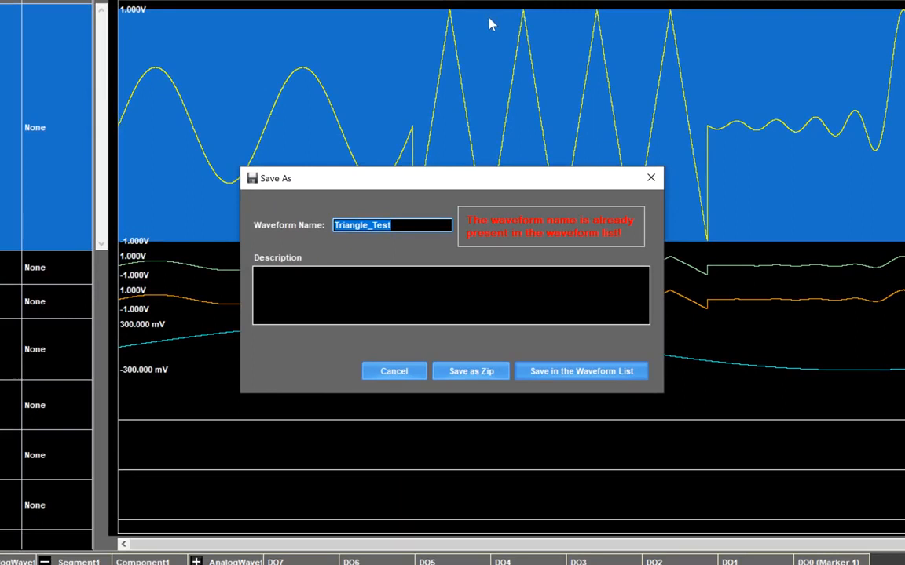
{"action": "key", "text": "BackSpace"}
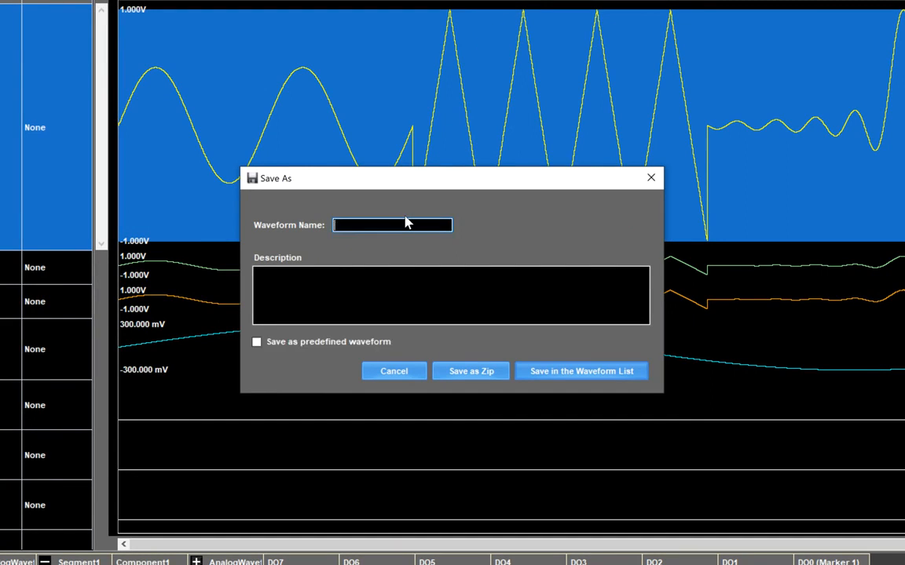
{"action": "type", "text": "Advanced_Waveform"}
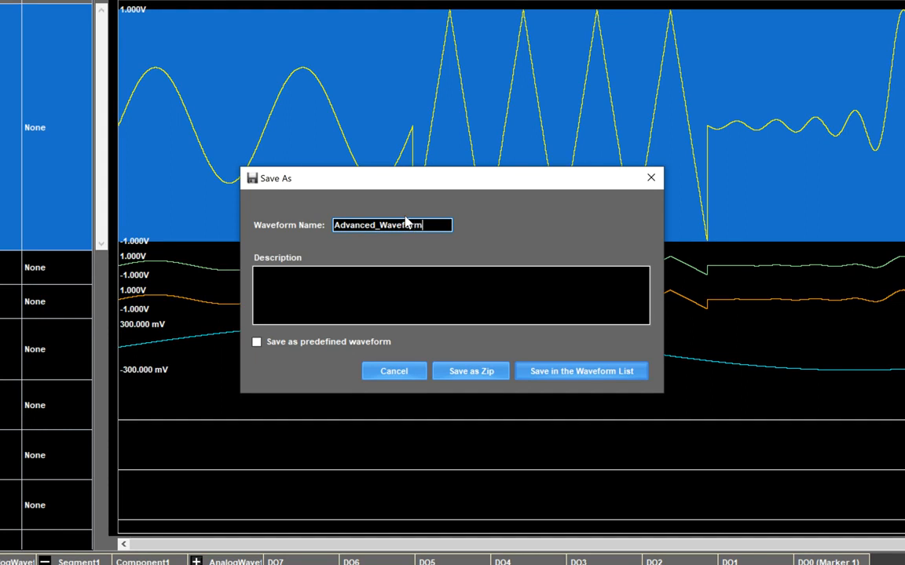
{"action": "left_click", "coordinate": [393, 291]}
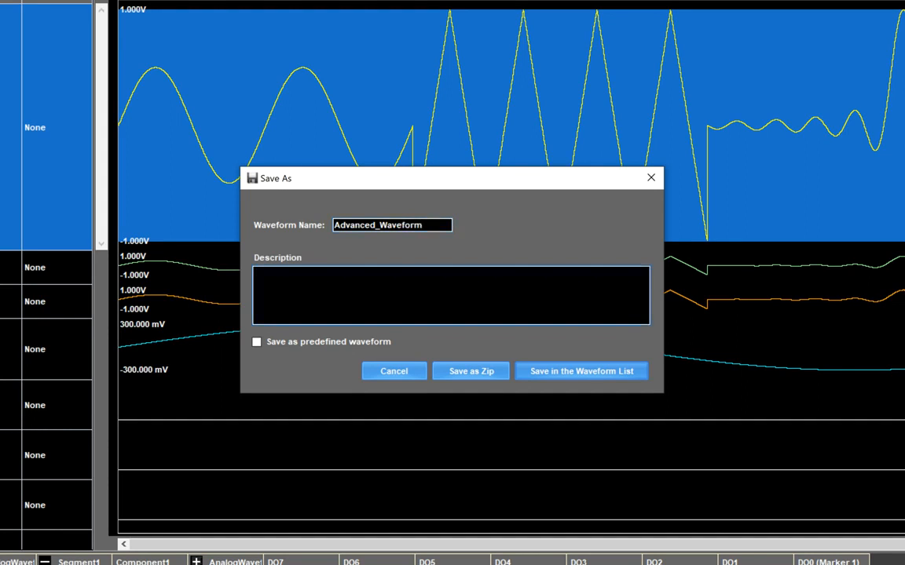
{"action": "type", "text": "Advanced Waveform"}
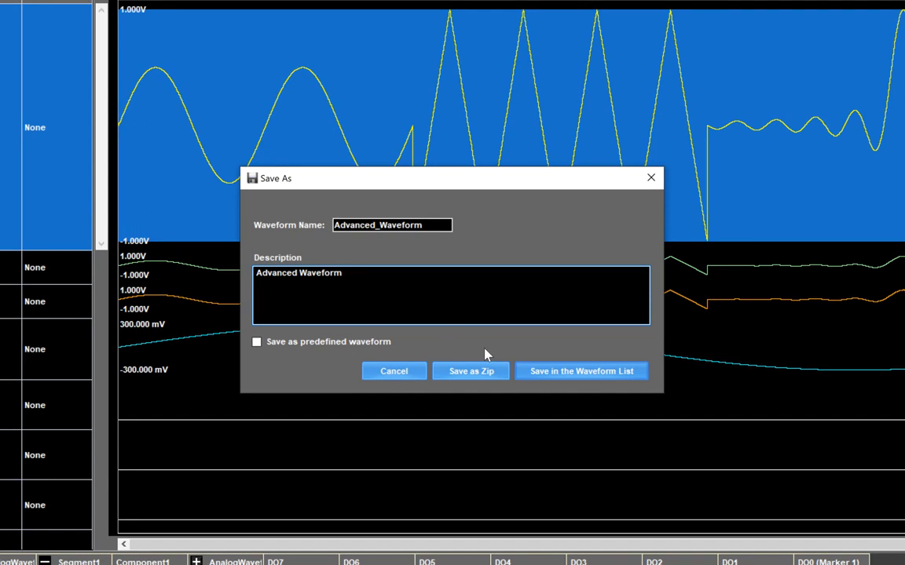
{"action": "left_click", "coordinate": [490, 371]}
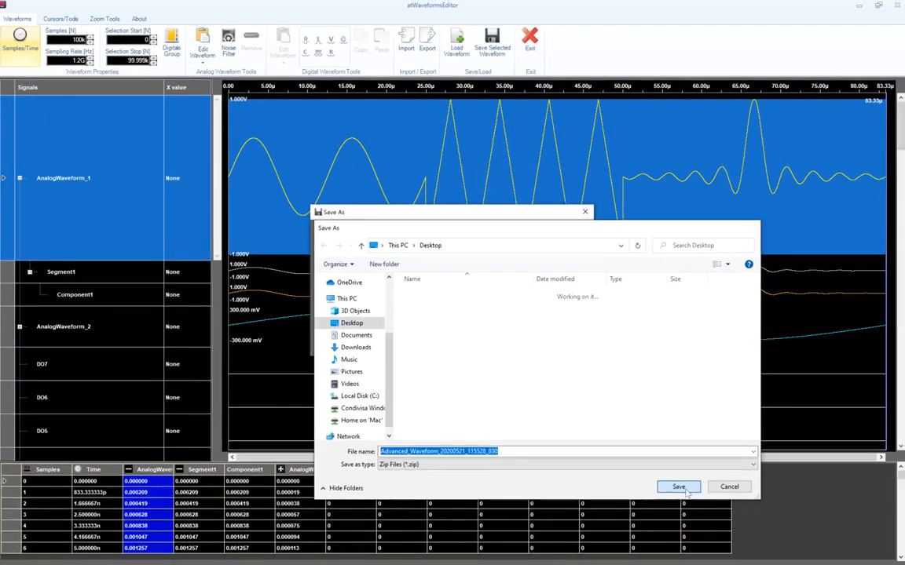
{"action": "left_click", "coordinate": [774, 527]}
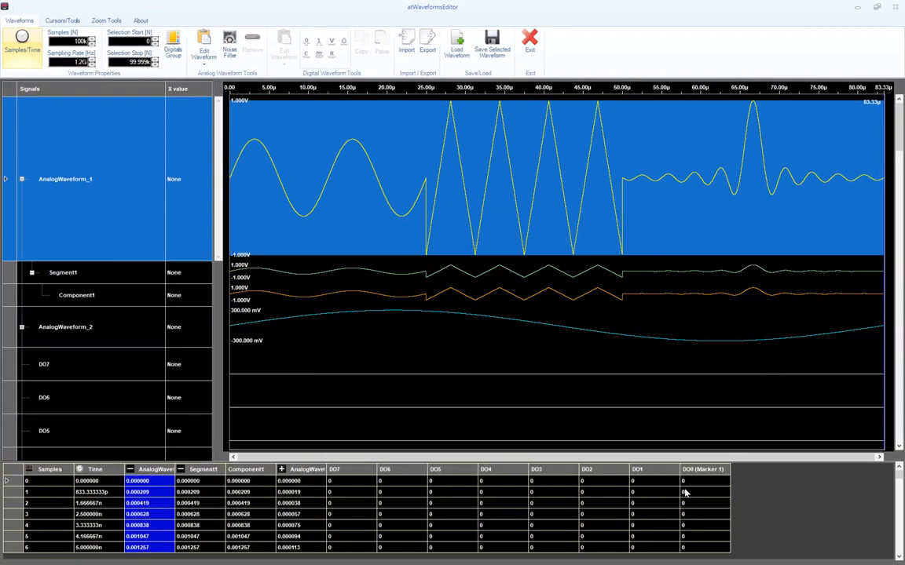
Switch to atTrueArbRider, import the Advanced_Waveform zip from the Desktop into the waveform list and preview it there.
{"action": "left_click", "coordinate": [858, 8]}
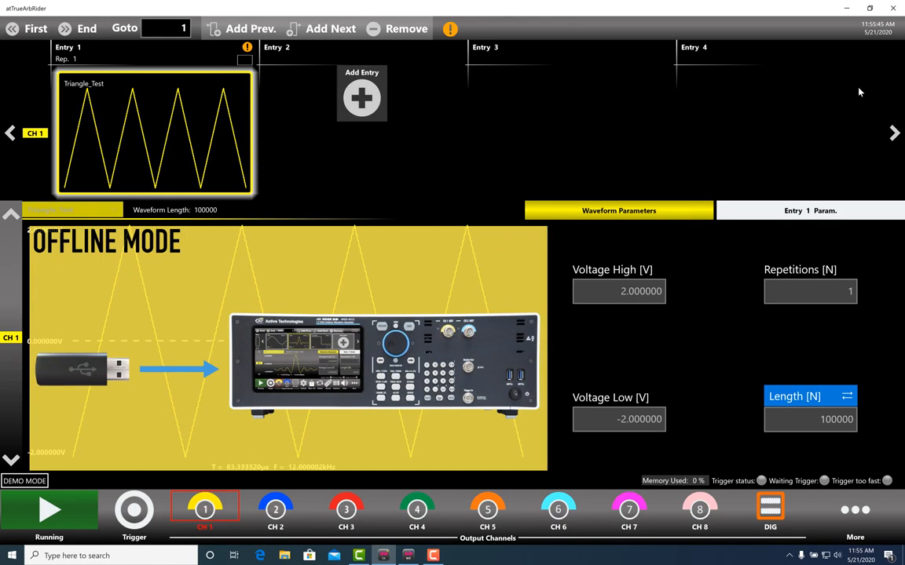
{"action": "left_click", "coordinate": [856, 514]}
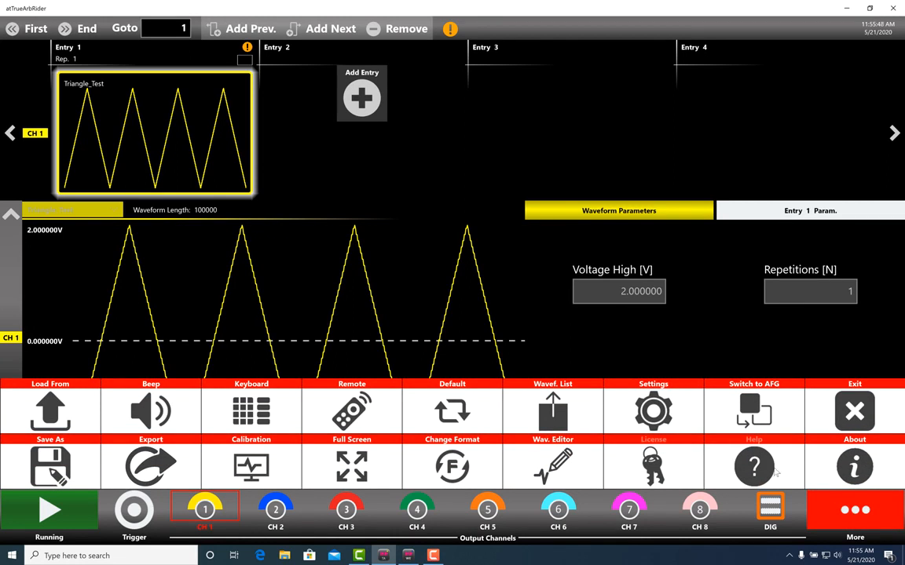
{"action": "left_click", "coordinate": [547, 424]}
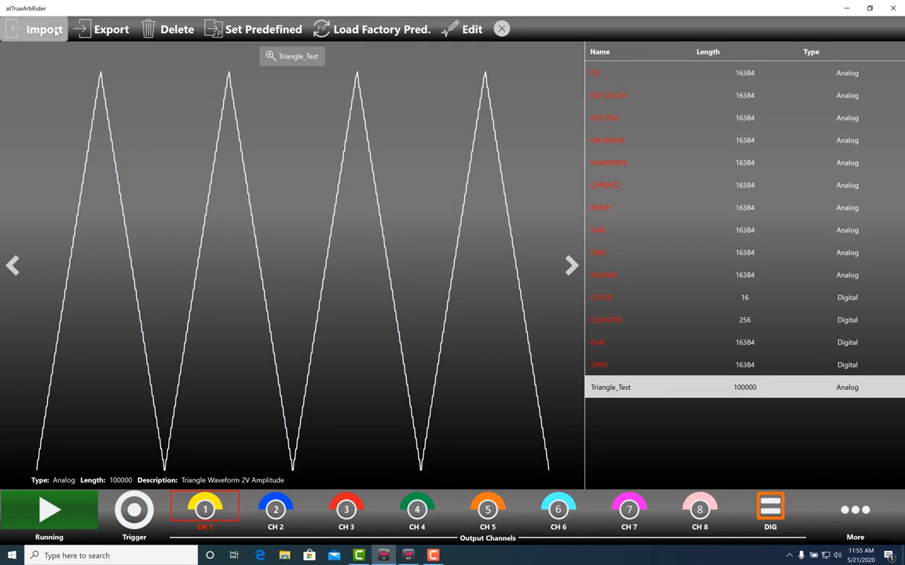
{"action": "left_click", "coordinate": [53, 31]}
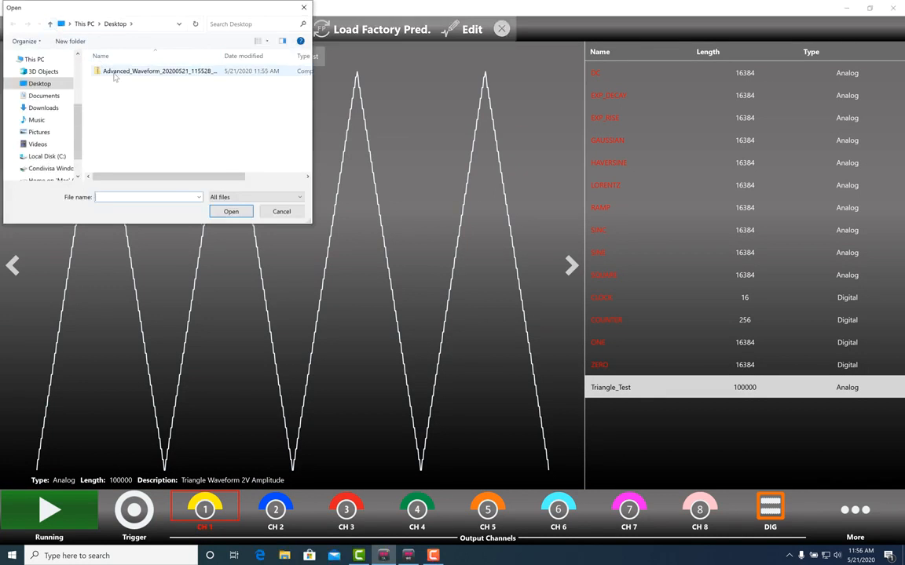
{"action": "left_click", "coordinate": [106, 70]}
{"action": "left_click", "coordinate": [230, 212]}
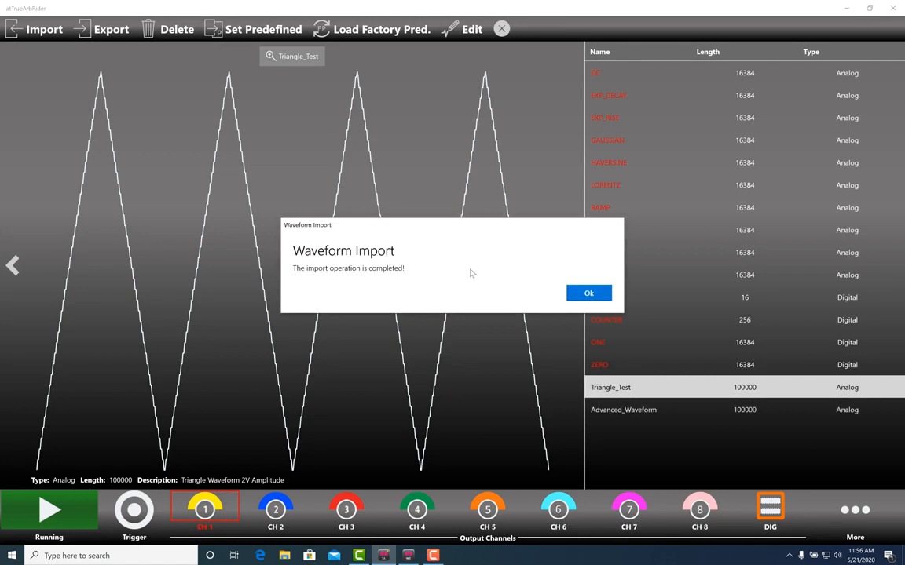
{"action": "left_click", "coordinate": [585, 293]}
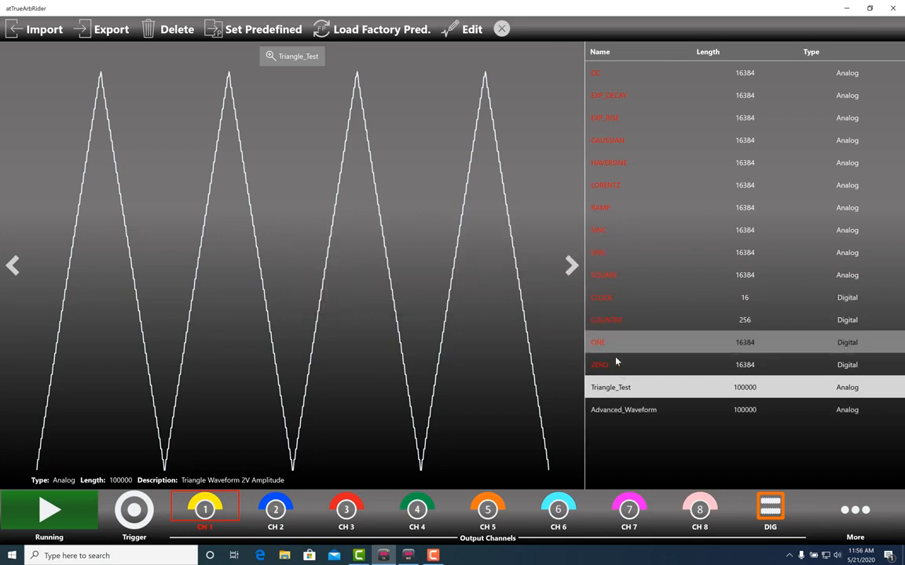
{"action": "left_click", "coordinate": [633, 409]}
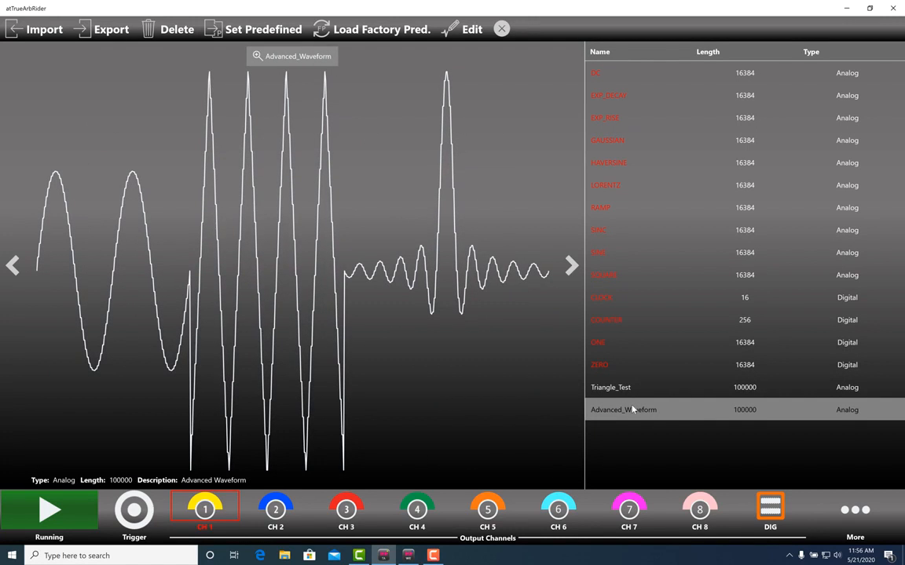
{"action": "left_click", "coordinate": [501, 29]}
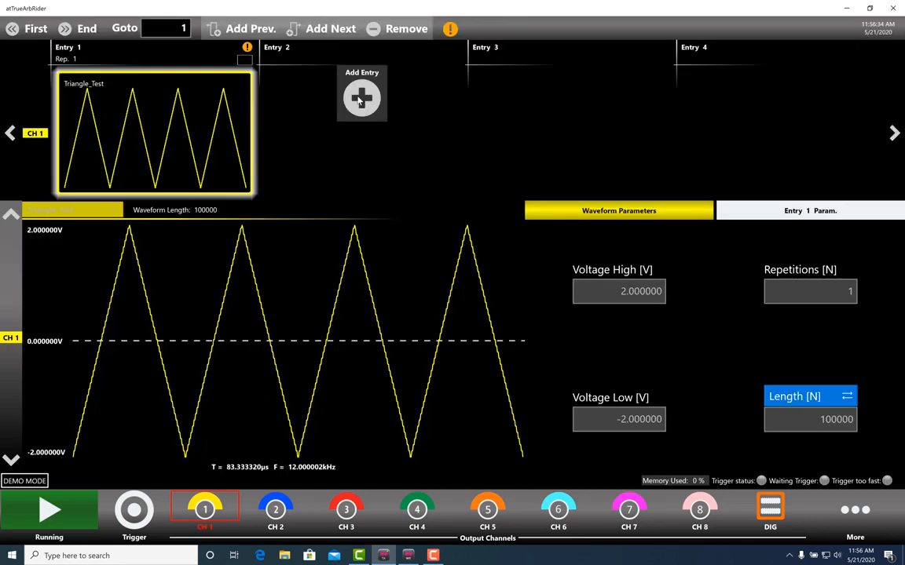
Stop the output, add a second entry on CH 1 using Advanced_Waveform, and start the generator again.
{"action": "left_click", "coordinate": [52, 531]}
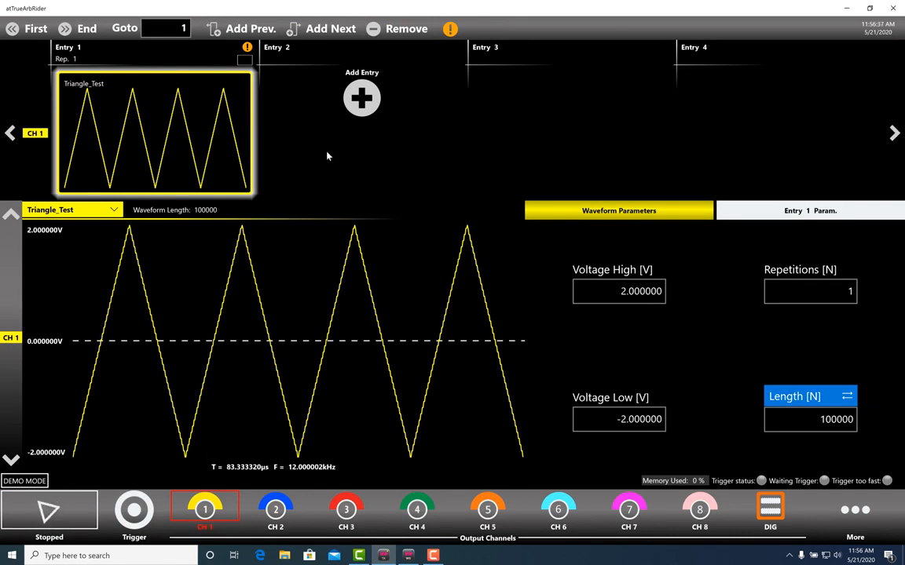
{"action": "left_click", "coordinate": [363, 115]}
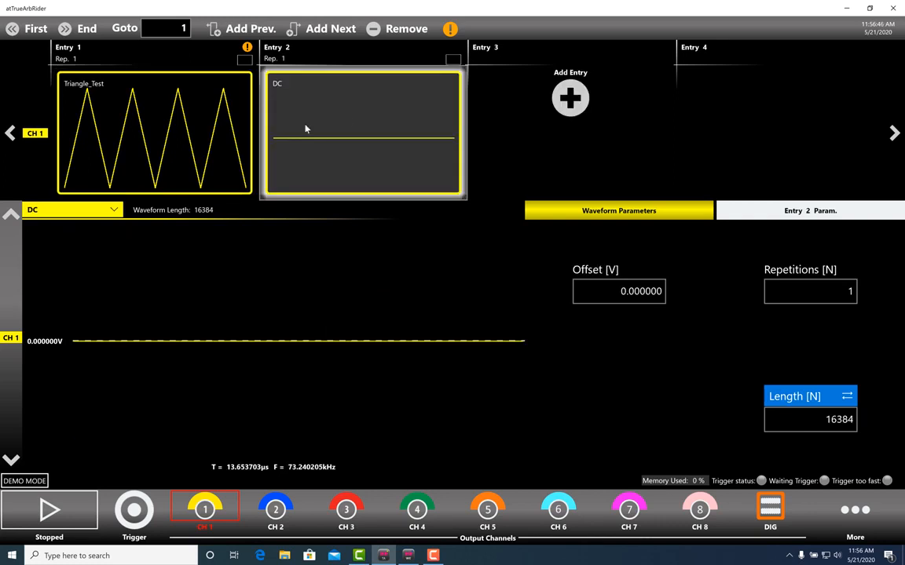
{"action": "left_click", "coordinate": [113, 210]}
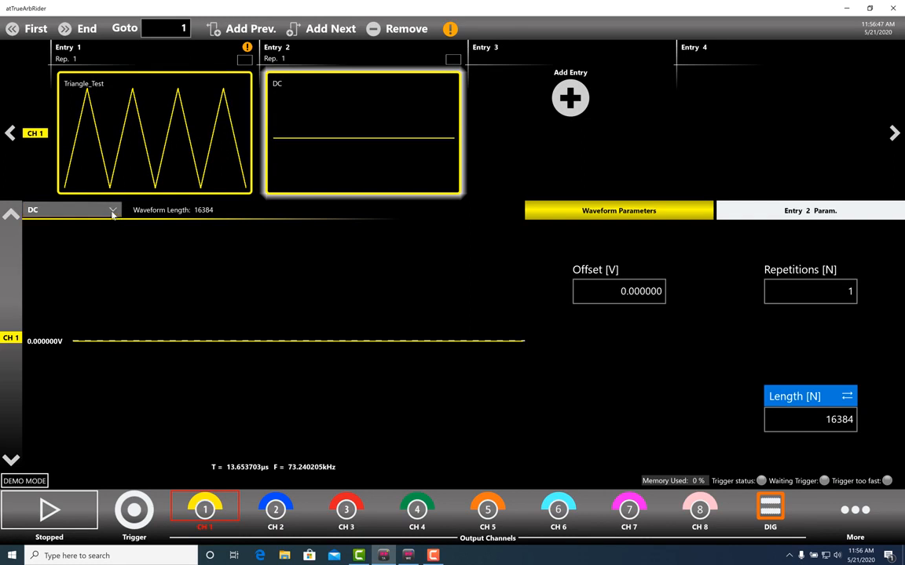
{"action": "scroll", "coordinate": [181, 242], "scroll_direction": "down", "scroll_amount": 3}
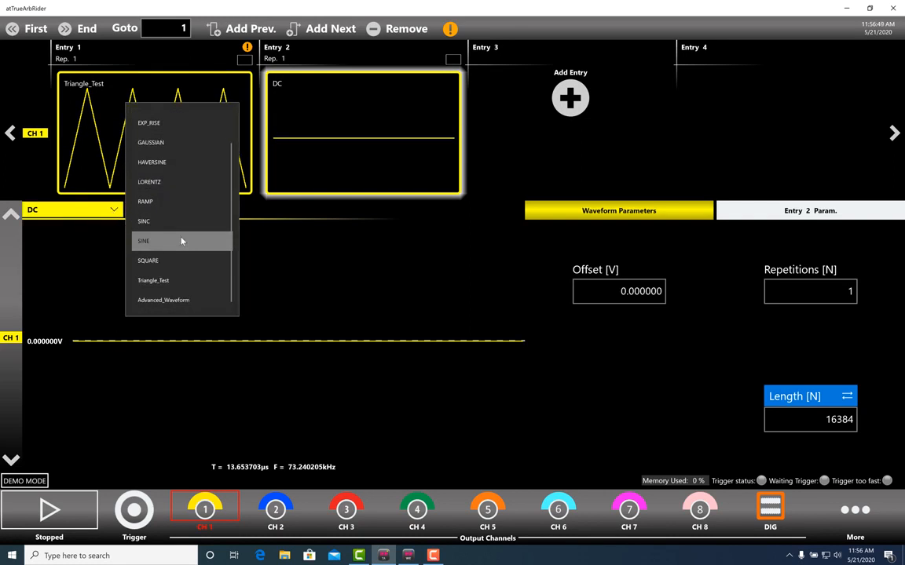
{"action": "left_click", "coordinate": [181, 302]}
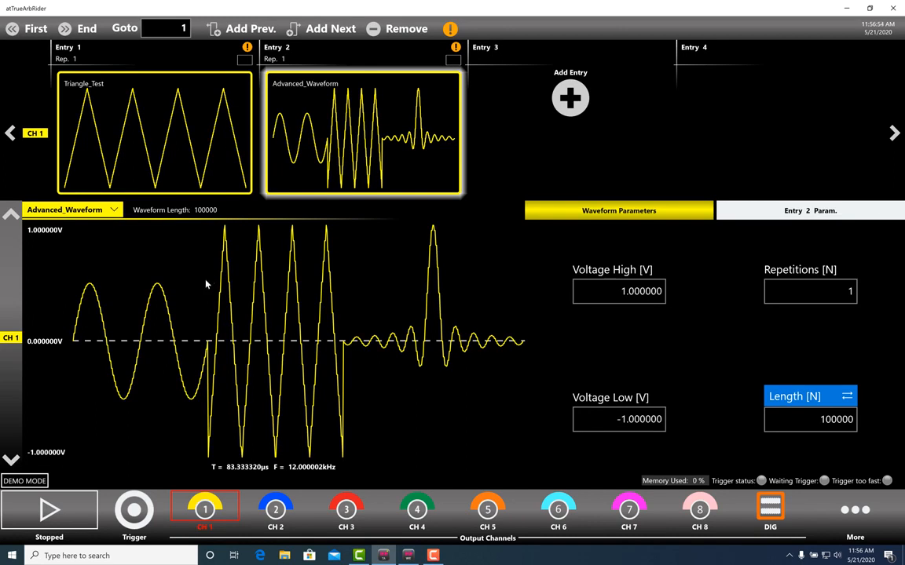
{"action": "left_click", "coordinate": [62, 511]}
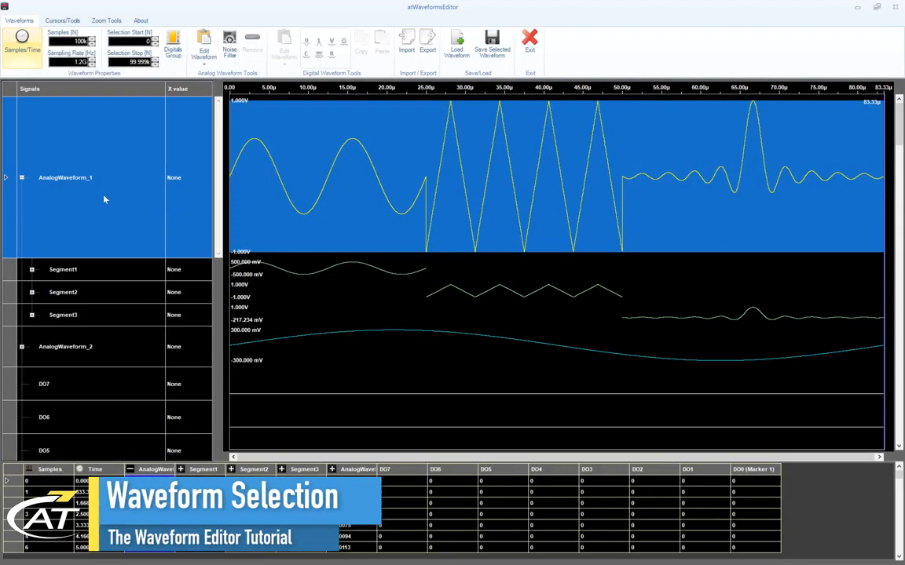
In atWaveformsEditor, collapse AnalogWaveform_1 and select the whole of AnalogWaveform_2.
{"action": "left_click", "coordinate": [22, 178]}
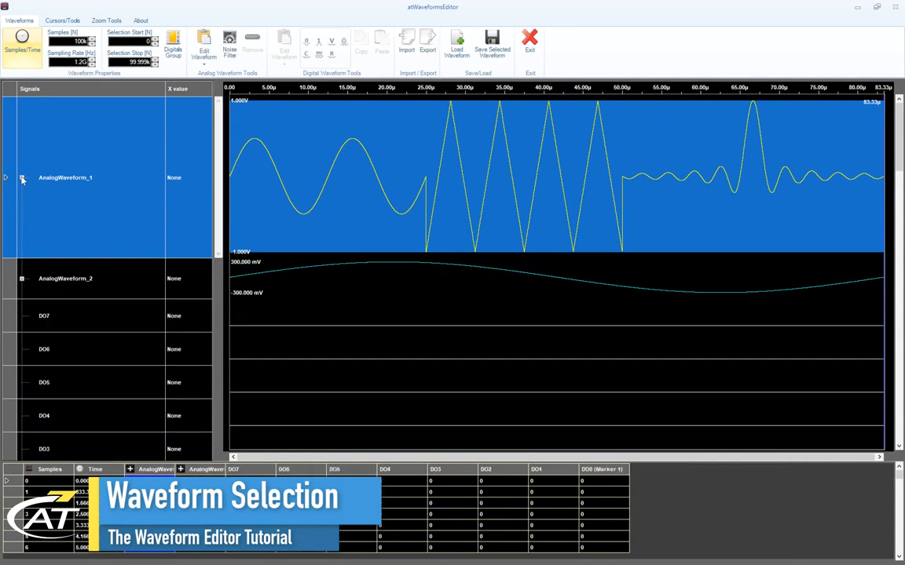
{"action": "left_click", "coordinate": [105, 289]}
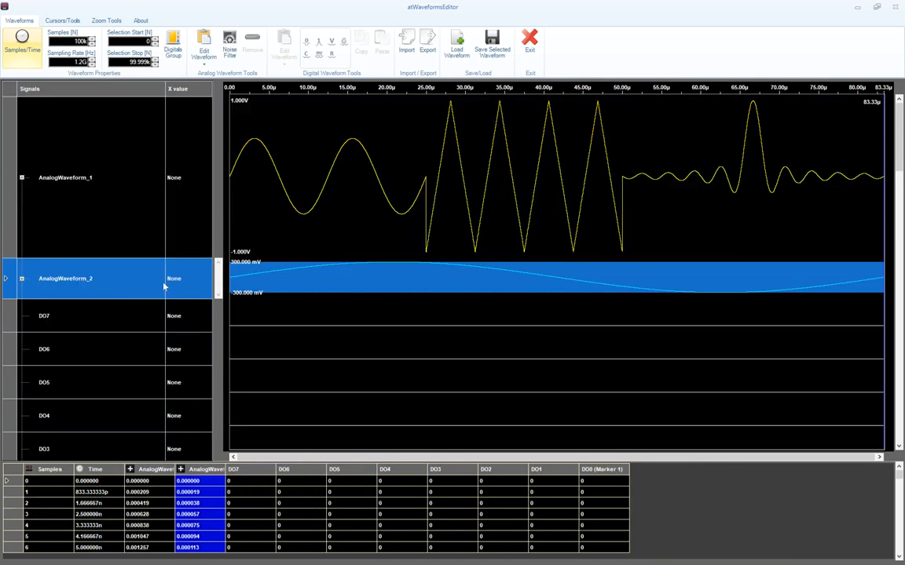
Select only part of AnalogWaveform_1 on the graph, from about sample 26.466k to 34.027k.
{"action": "left_click", "coordinate": [404, 153]}
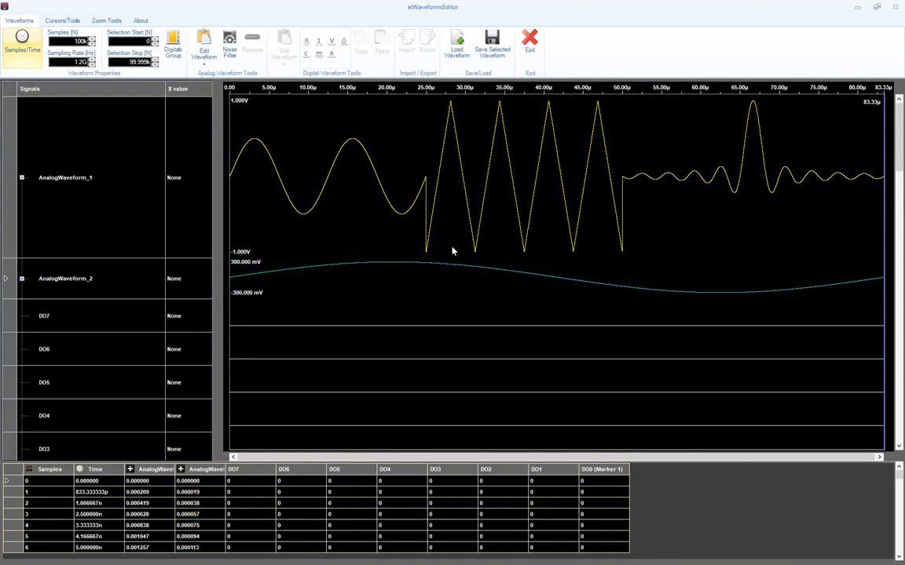
{"action": "left_click_drag", "start_coordinate": [403, 235], "coordinate": [453, 252]}
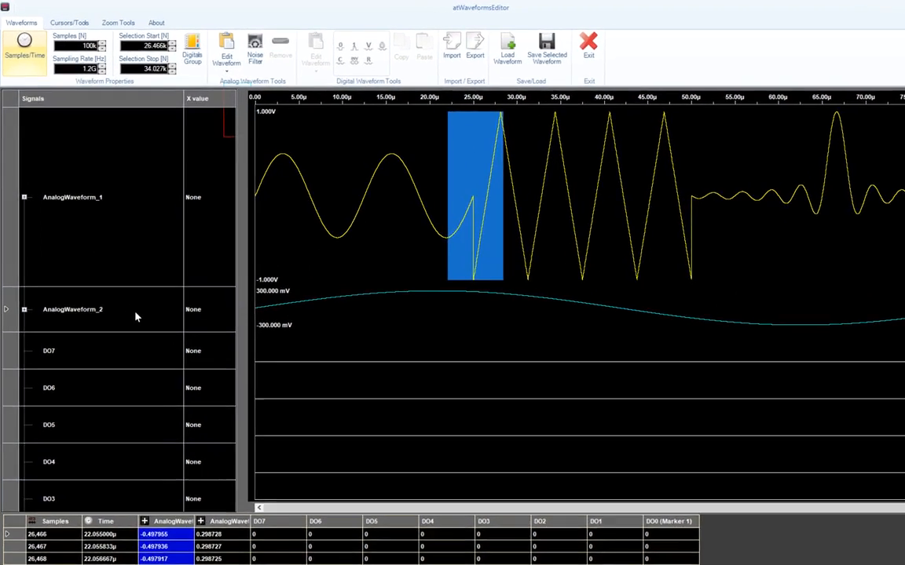
Select AnalogWaveform_2 and set its selection start to sample 100.
{"action": "left_click", "coordinate": [120, 279]}
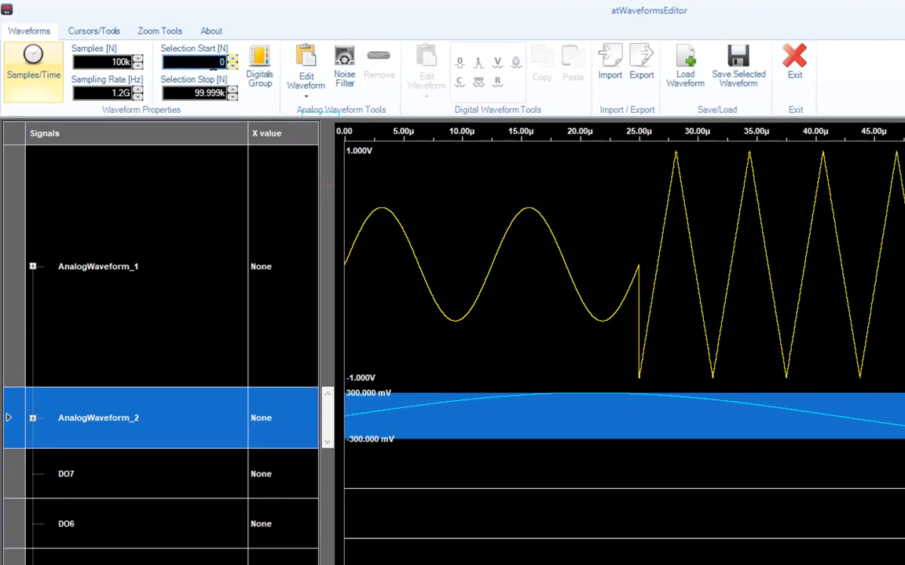
{"action": "left_click", "coordinate": [196, 61]}
{"action": "left_click", "coordinate": [281, 214]}
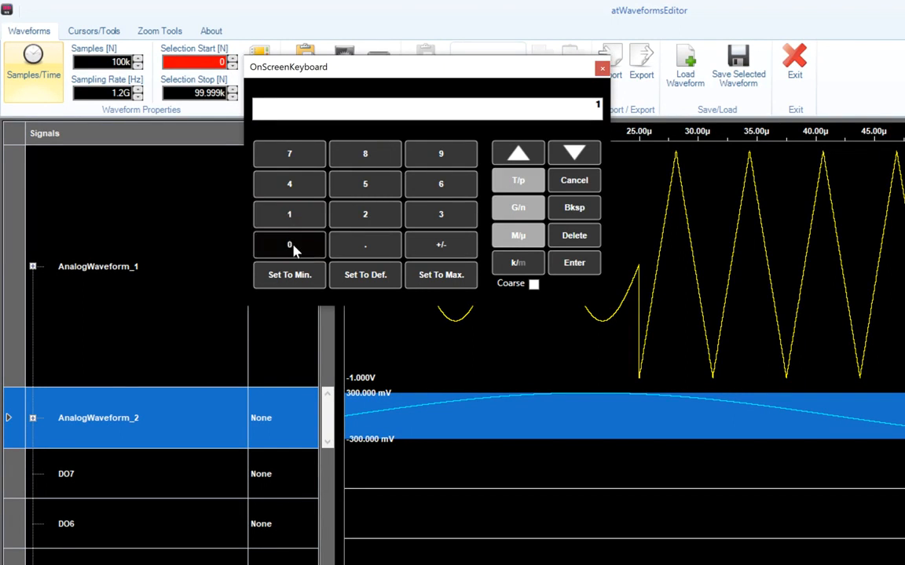
{"action": "left_click", "coordinate": [291, 247]}
{"action": "left_click", "coordinate": [290, 246]}
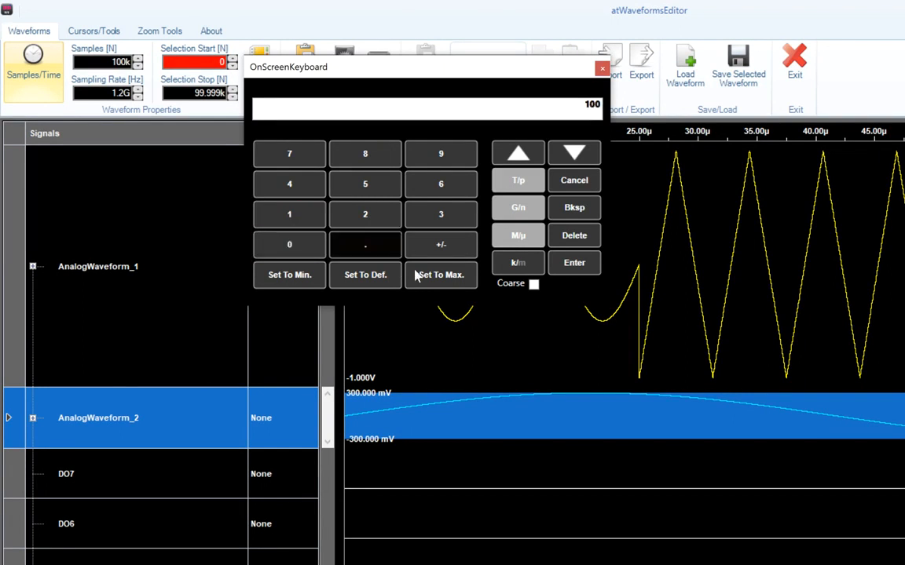
{"action": "left_click", "coordinate": [572, 264]}
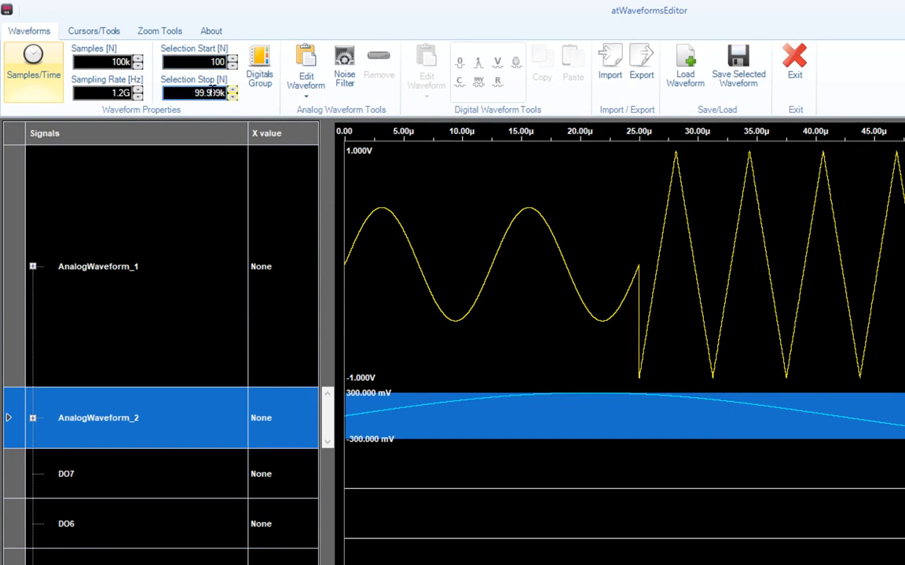
Set the selection stop of AnalogWaveform_2 to sample 10000.
{"action": "left_click", "coordinate": [212, 92]}
{"action": "left_click", "coordinate": [285, 258]}
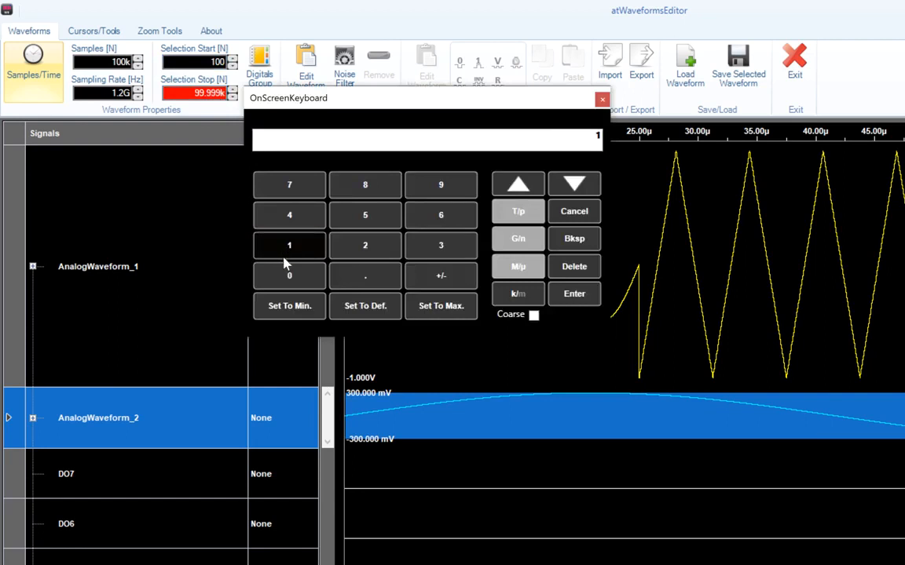
{"action": "left_click", "coordinate": [286, 280]}
{"action": "left_click", "coordinate": [286, 281]}
{"action": "left_click", "coordinate": [286, 282]}
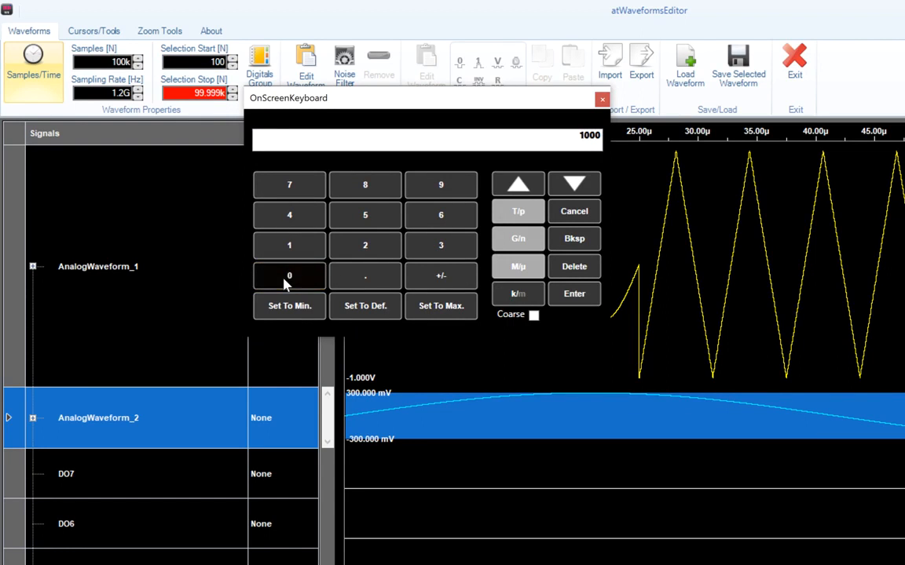
{"action": "left_click", "coordinate": [286, 281]}
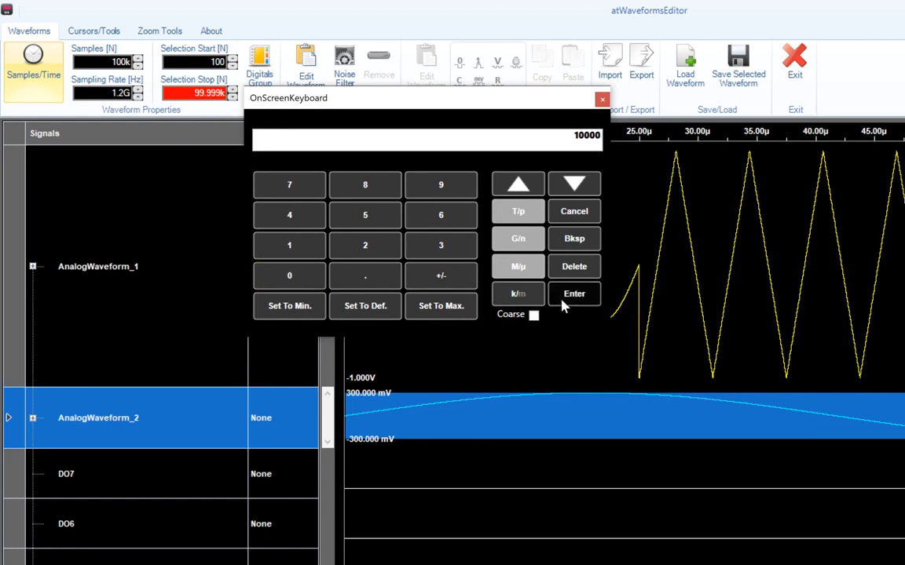
{"action": "left_click", "coordinate": [564, 298]}
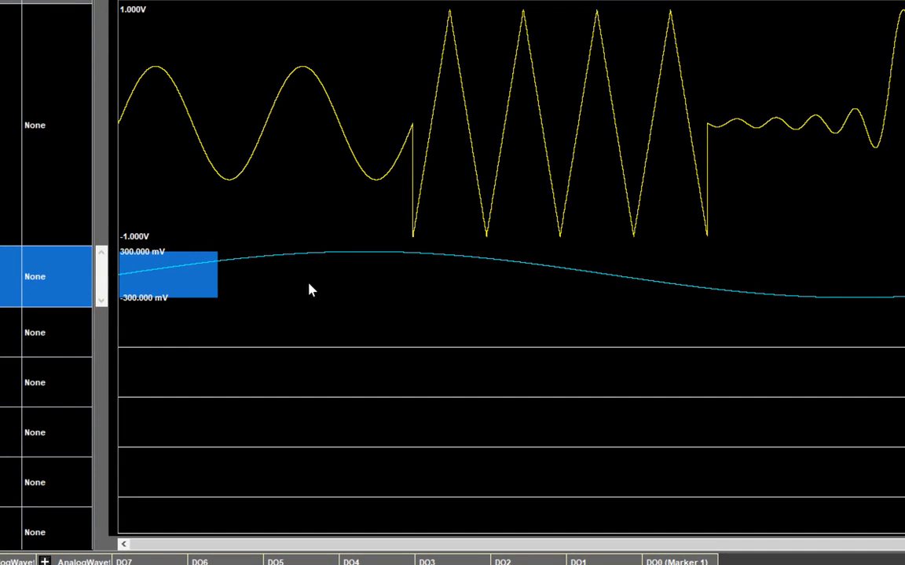
Select the whole of DO7, and select only part of DO6 on the graph, from about sample 34.491k to 50.848k.
{"action": "left_click", "coordinate": [6, 334]}
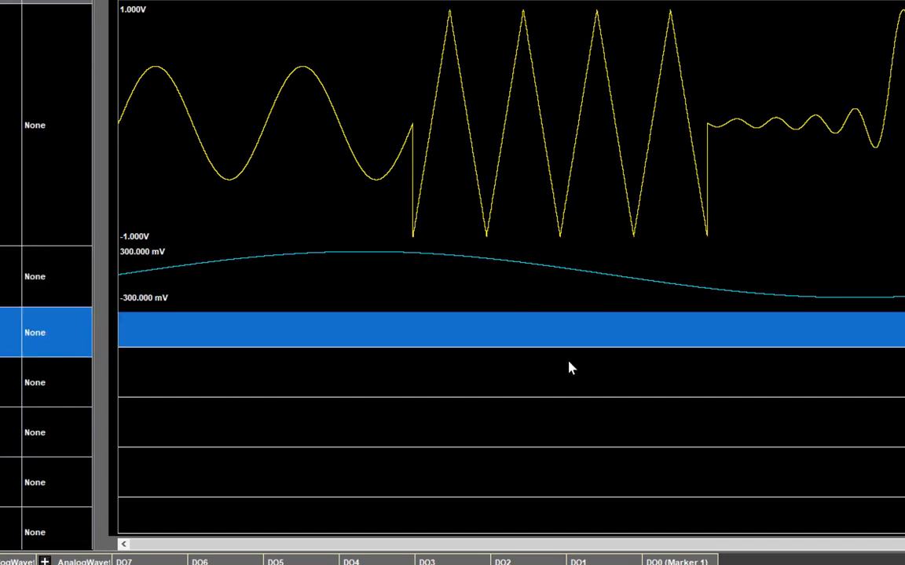
{"action": "left_click", "coordinate": [618, 381]}
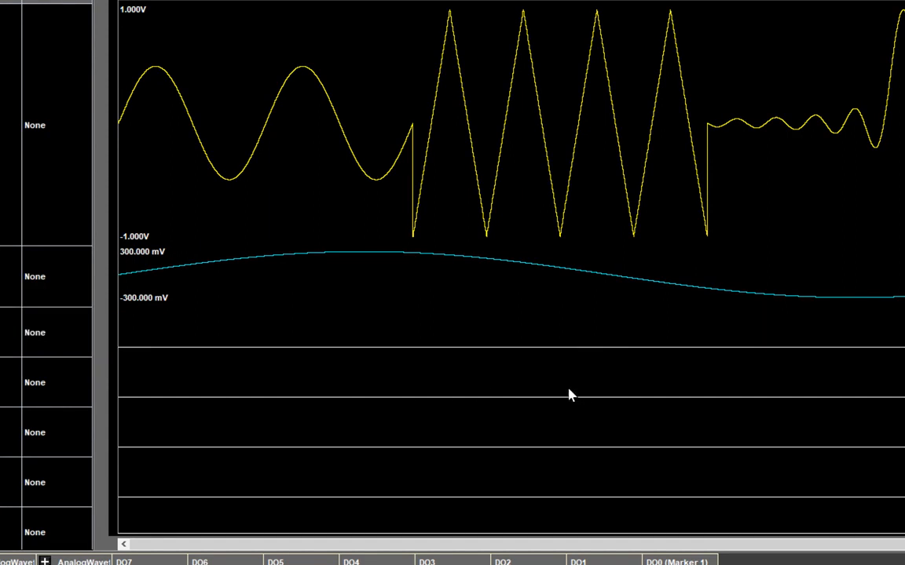
{"action": "left_click_drag", "start_coordinate": [569, 389], "coordinate": [457, 395]}
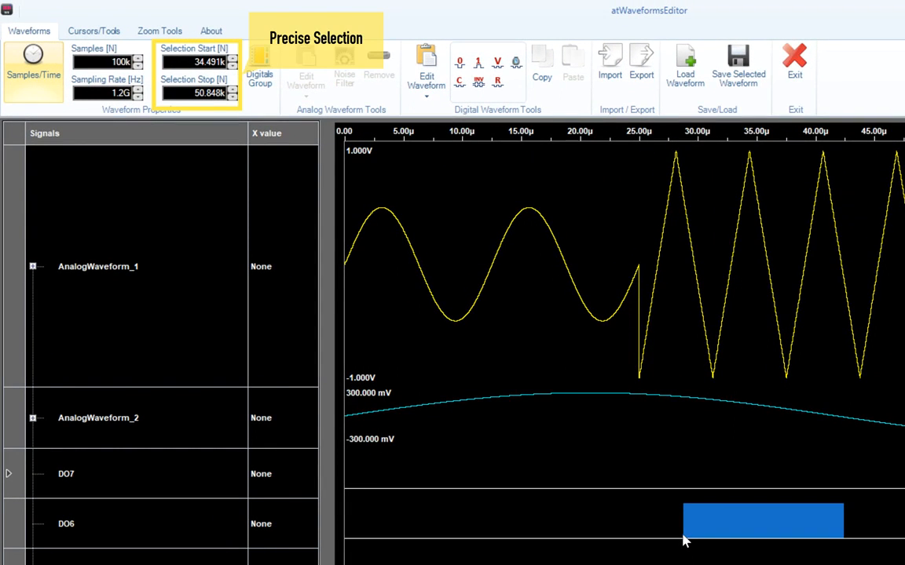
Set the selection start of DO6 to sample 50000.
{"action": "left_click", "coordinate": [211, 68]}
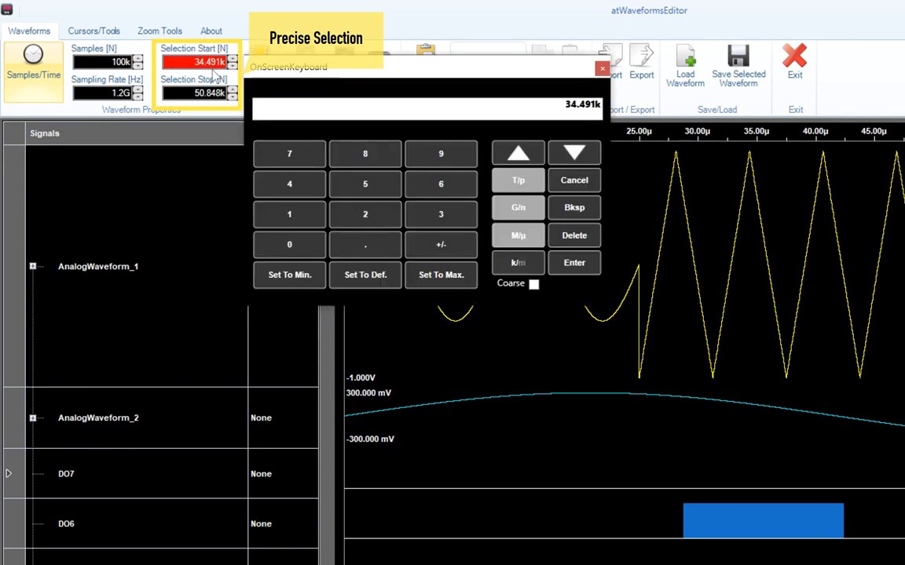
{"action": "left_click", "coordinate": [383, 198]}
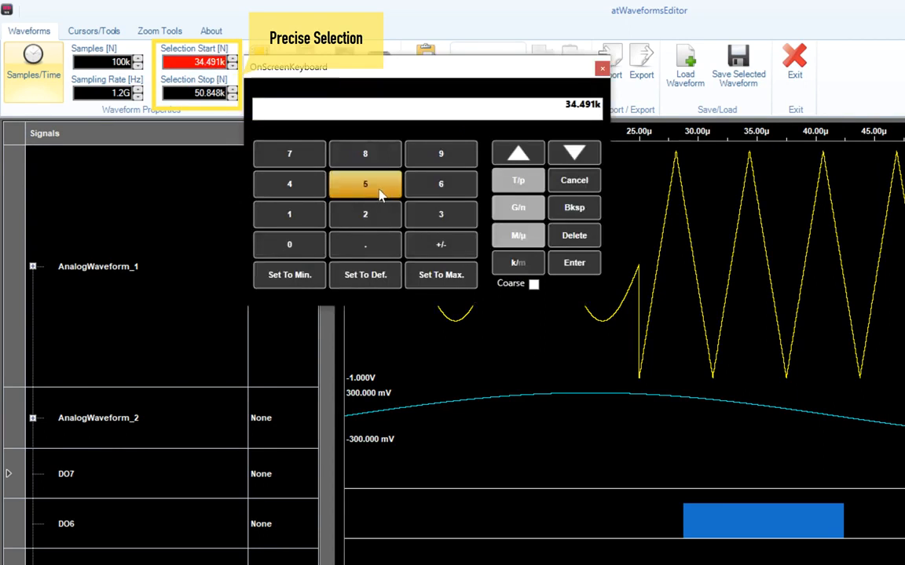
{"action": "left_click", "coordinate": [307, 247]}
{"action": "left_click", "coordinate": [308, 246]}
{"action": "left_click", "coordinate": [306, 243]}
{"action": "left_click", "coordinate": [306, 244]}
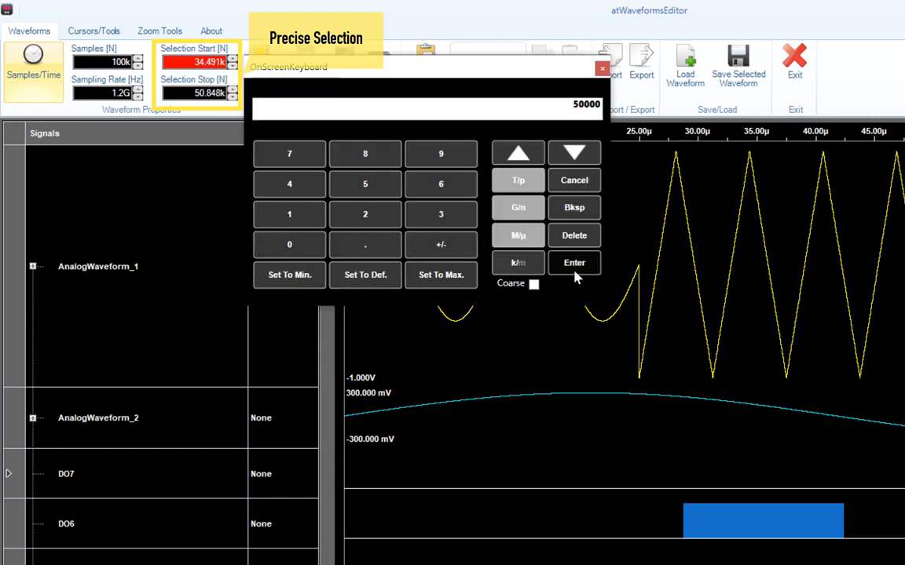
{"action": "left_click", "coordinate": [584, 267]}
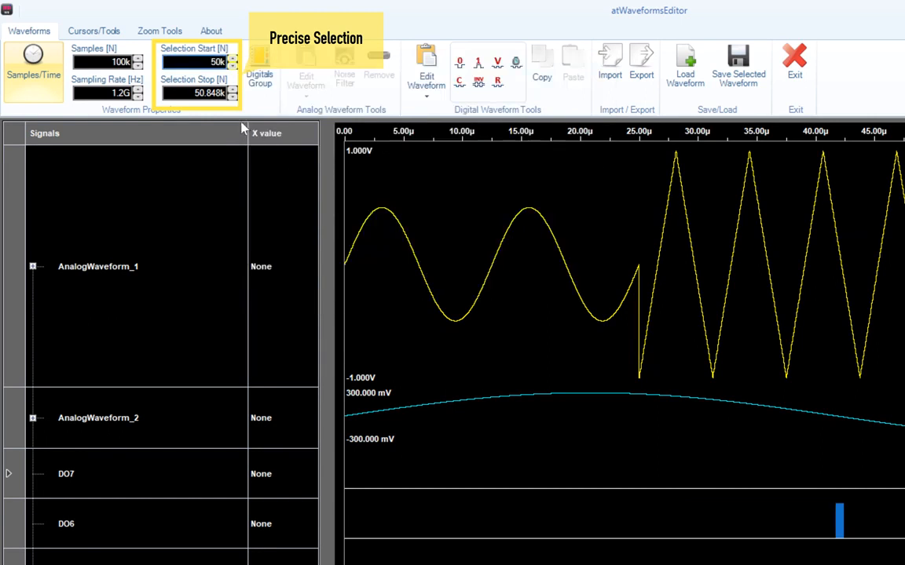
Set the selection stop of DO6 to sample 67000.
{"action": "left_click", "coordinate": [209, 92]}
{"action": "left_click", "coordinate": [209, 92]}
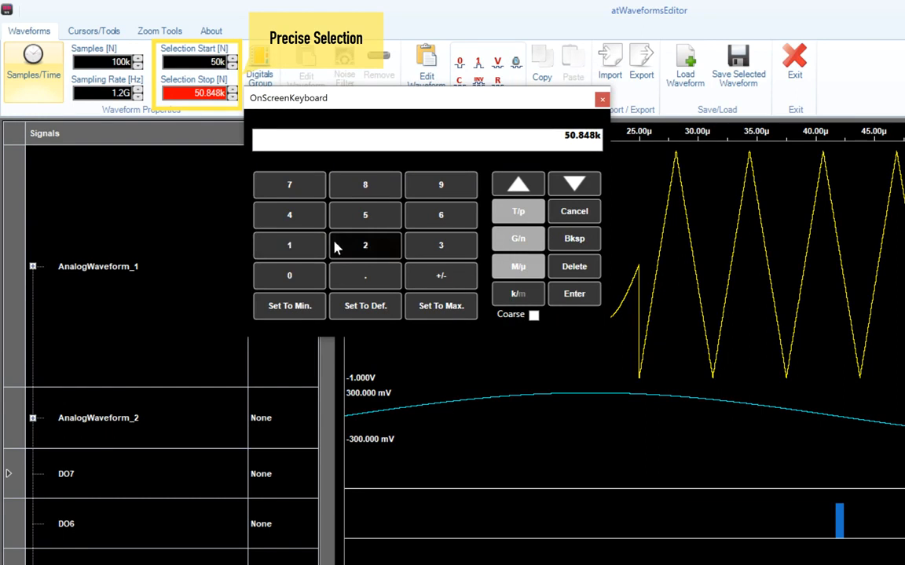
{"action": "left_click", "coordinate": [441, 220]}
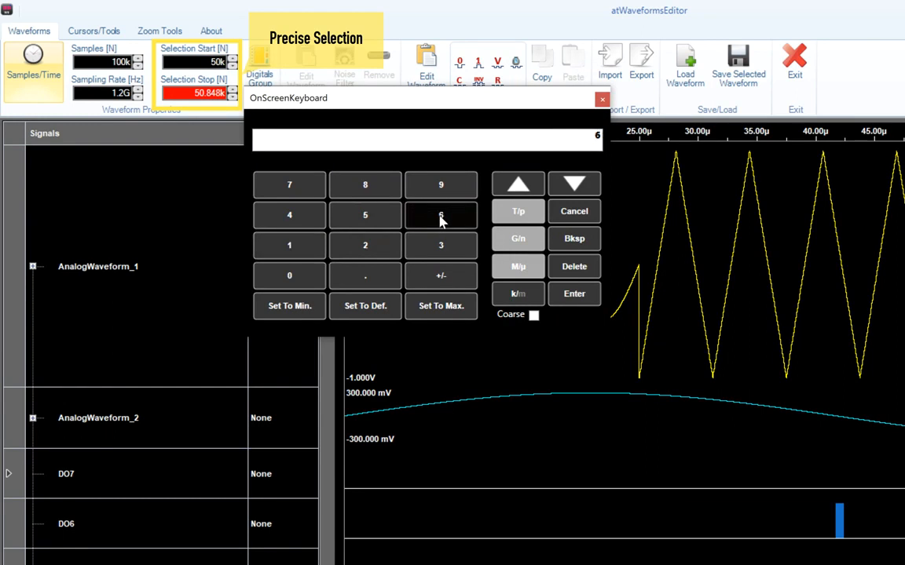
{"action": "left_click", "coordinate": [291, 185]}
{"action": "left_click", "coordinate": [296, 269]}
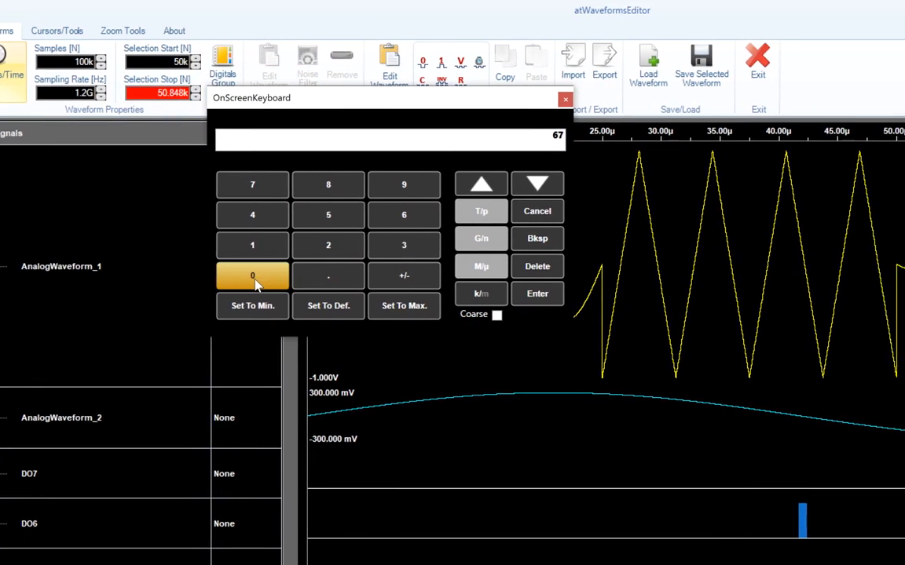
{"action": "left_click", "coordinate": [295, 269]}
{"action": "left_click", "coordinate": [295, 269]}
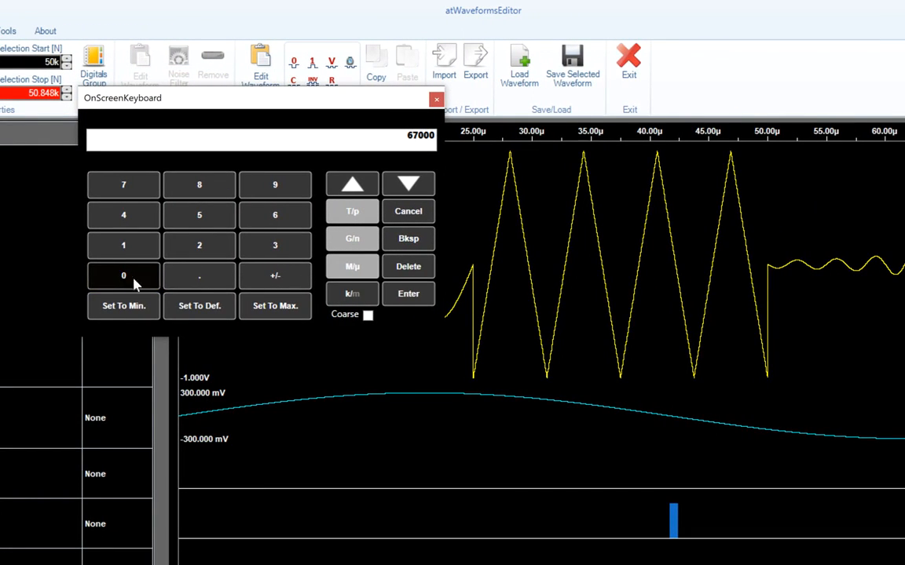
{"action": "left_click", "coordinate": [394, 299]}
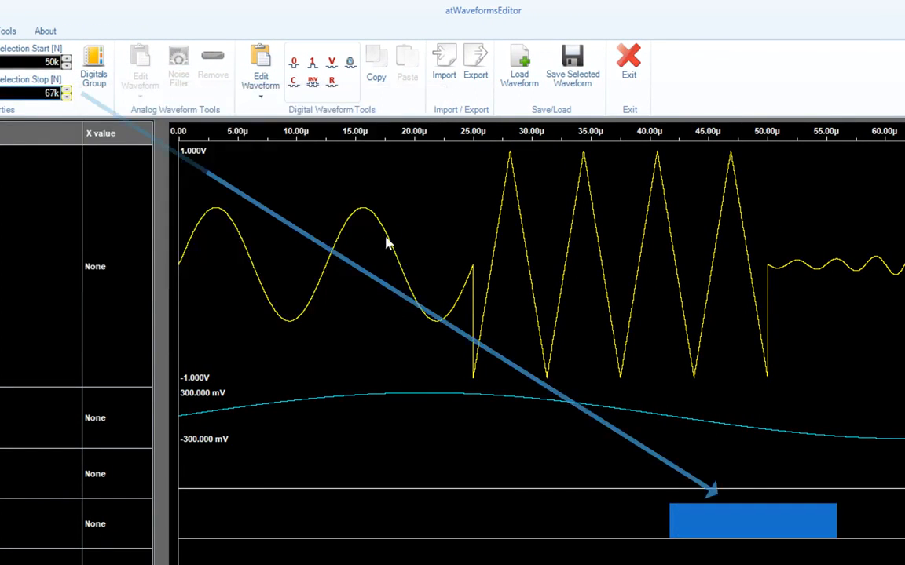
Set the selected DO6 samples to 1 and return them to 0.
{"action": "left_click", "coordinate": [312, 69]}
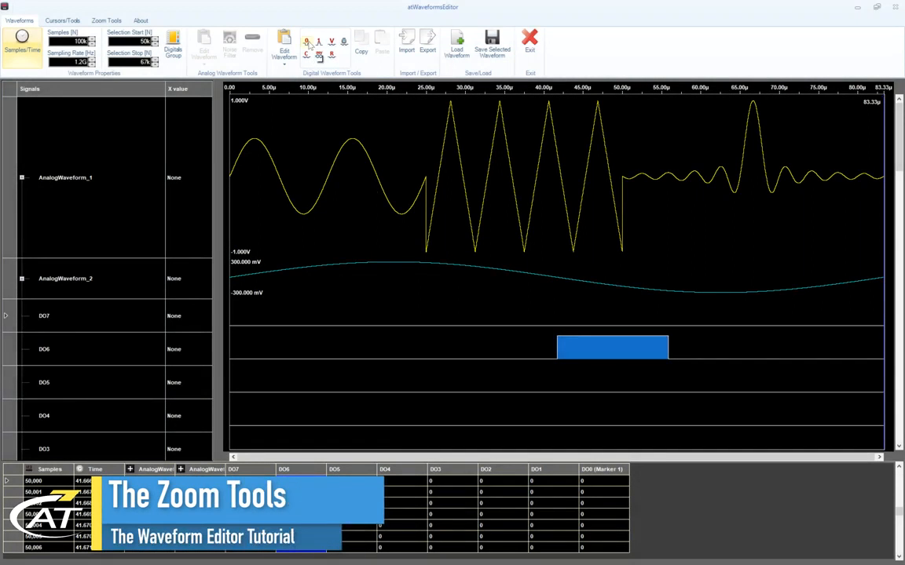
{"action": "left_click", "coordinate": [308, 44]}
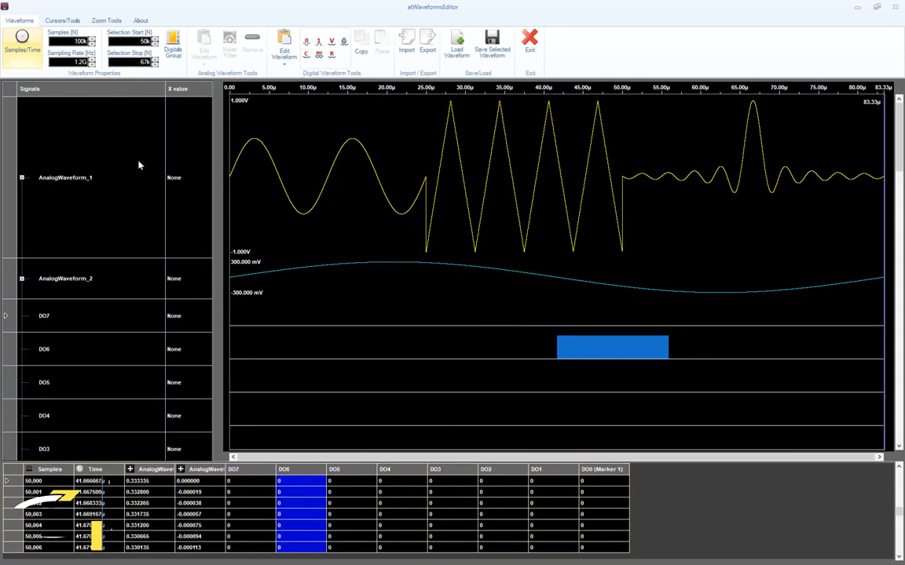
Select the whole of AnalogWaveform_1 and zoom in horizontally to about 31.25 to 52.08 µs.
{"action": "left_click", "coordinate": [138, 165]}
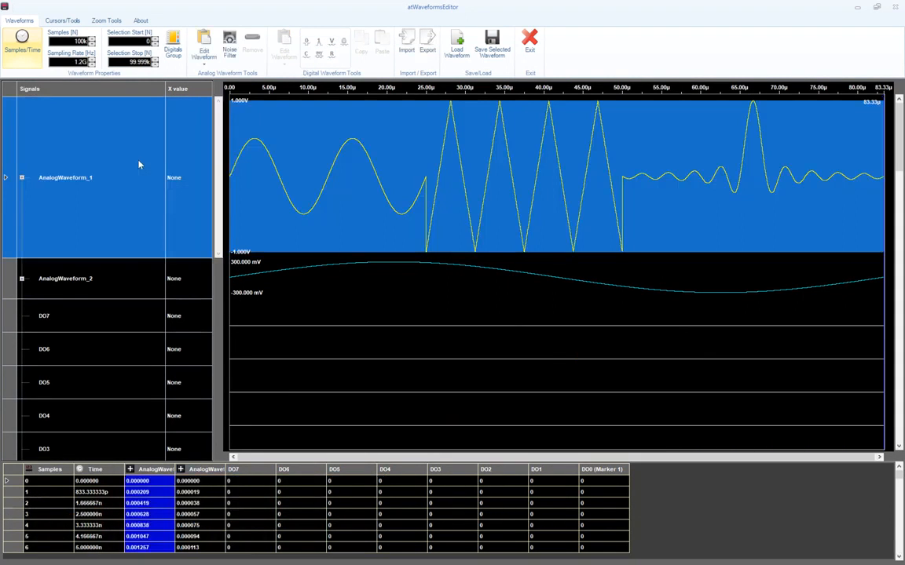
{"action": "left_click", "coordinate": [107, 21]}
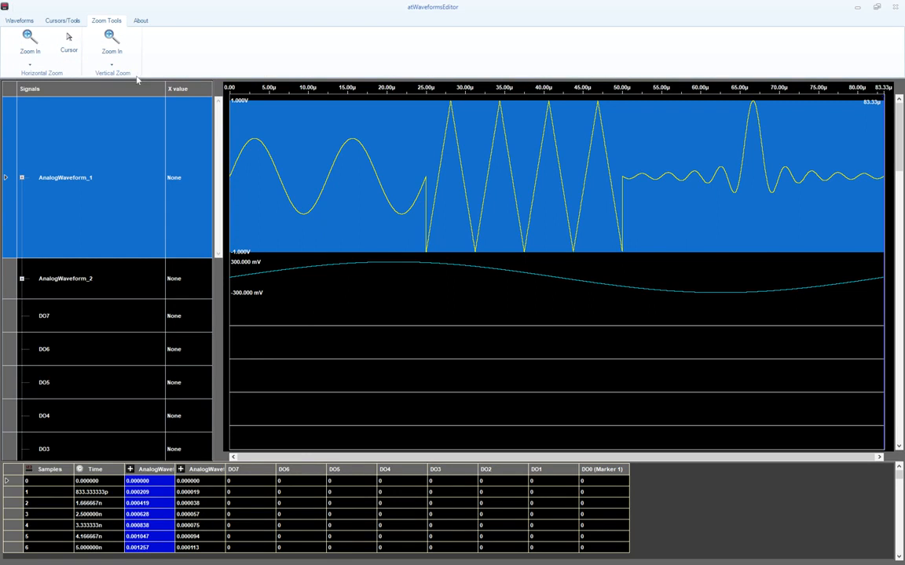
{"action": "left_click", "coordinate": [29, 40]}
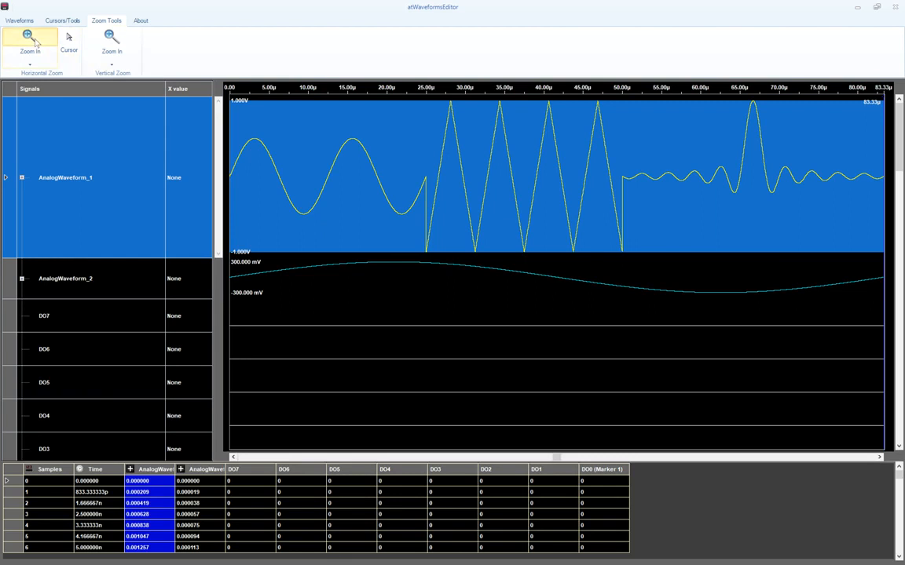
{"action": "left_click", "coordinate": [35, 43]}
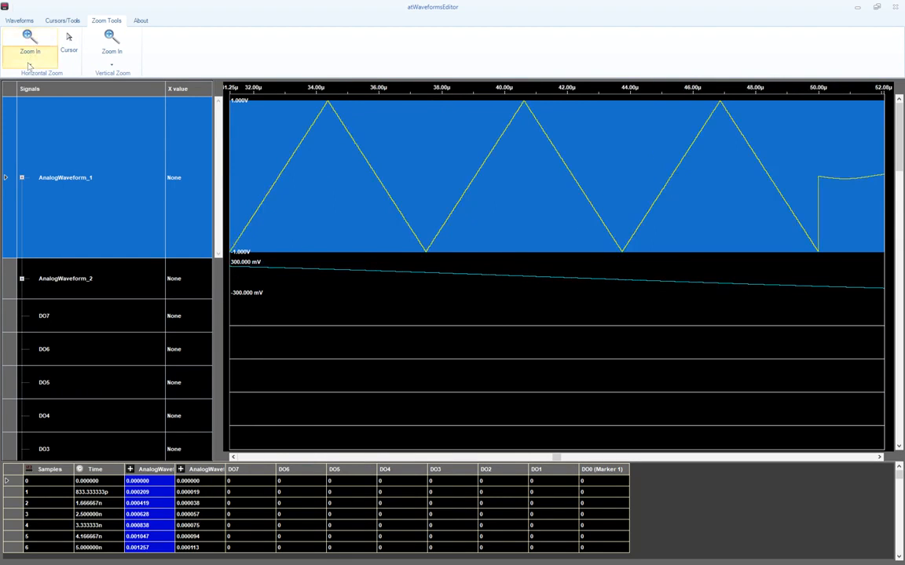
Zoom out horizontally in stages until the graph spans about 6.51 to 76.82 µs.
{"action": "left_click", "coordinate": [30, 63]}
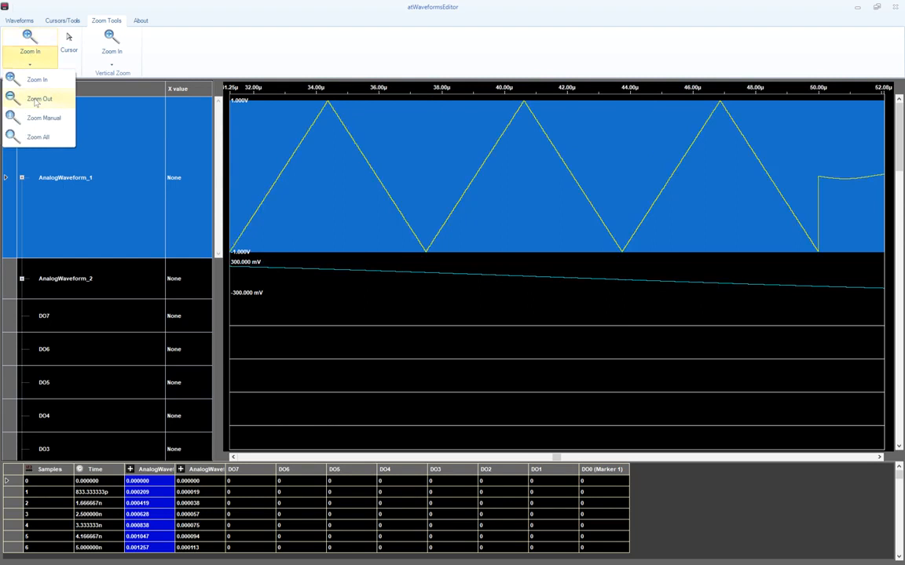
{"action": "left_click", "coordinate": [35, 100]}
{"action": "left_click", "coordinate": [33, 40]}
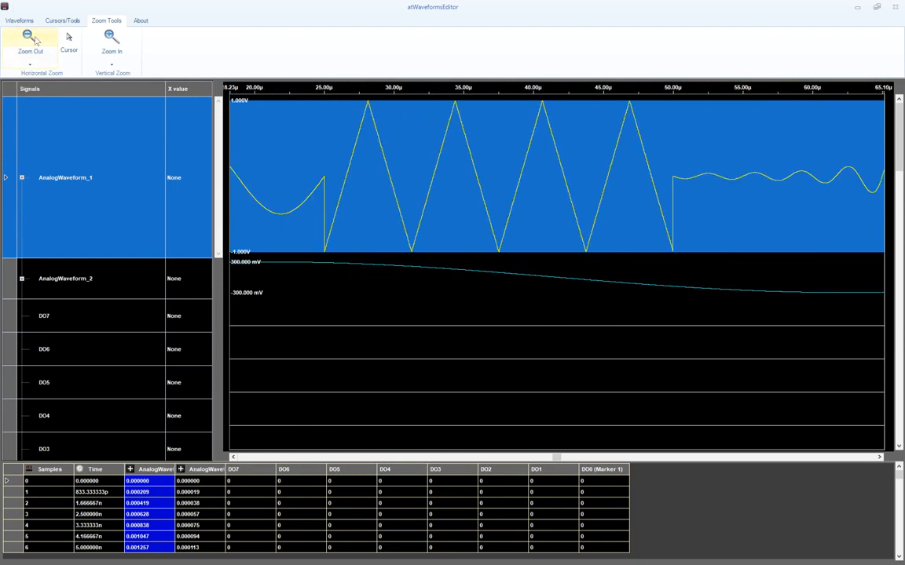
{"action": "left_click", "coordinate": [35, 41]}
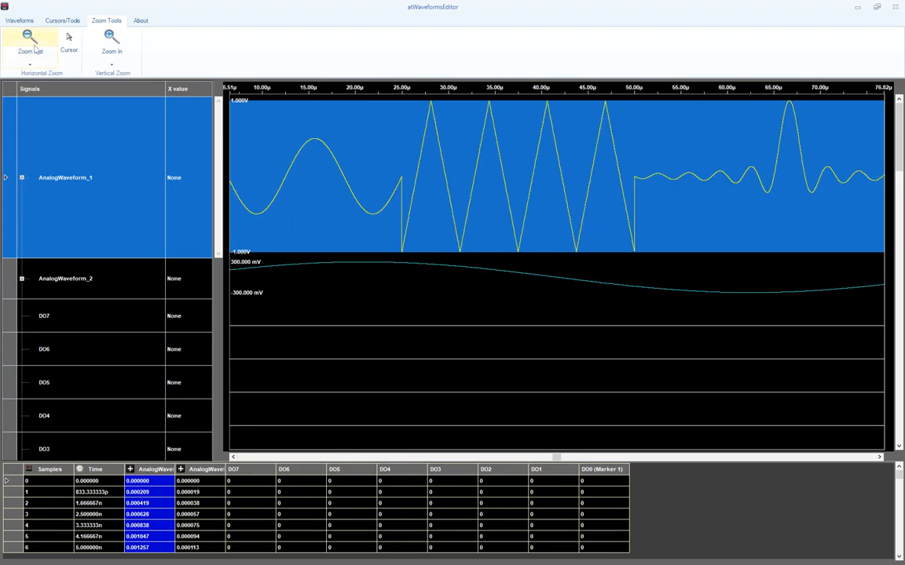
Manually zoom in horizontally on the range from about 23.07 to 26.87 µs, and restore the full time range with Zoom All.
{"action": "left_click", "coordinate": [31, 61]}
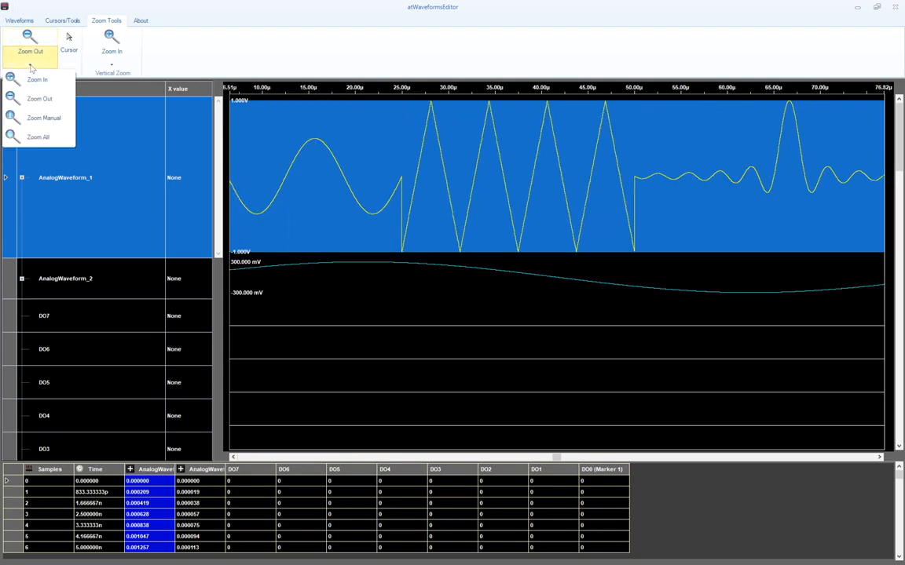
{"action": "left_click", "coordinate": [43, 117]}
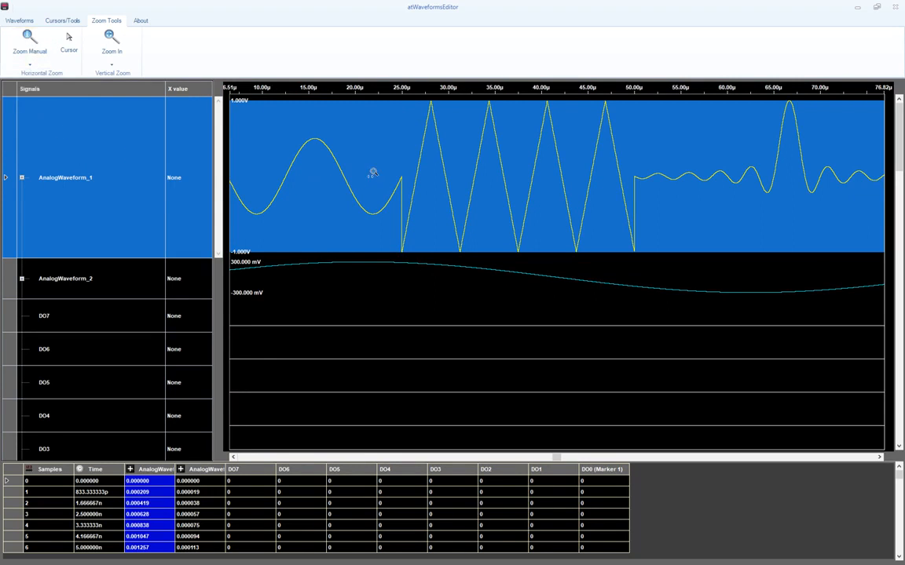
{"action": "left_click_drag", "start_coordinate": [384, 168], "coordinate": [420, 187]}
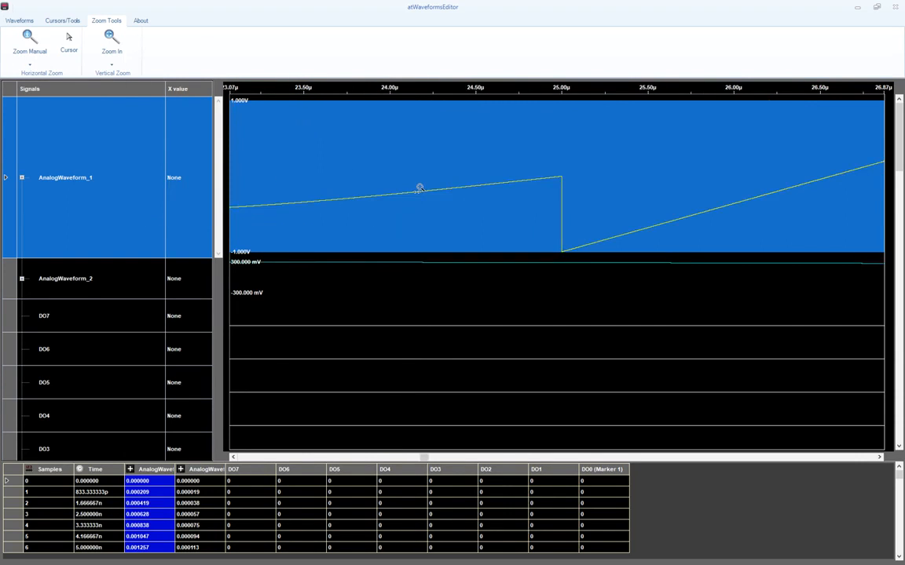
{"action": "left_click", "coordinate": [36, 65]}
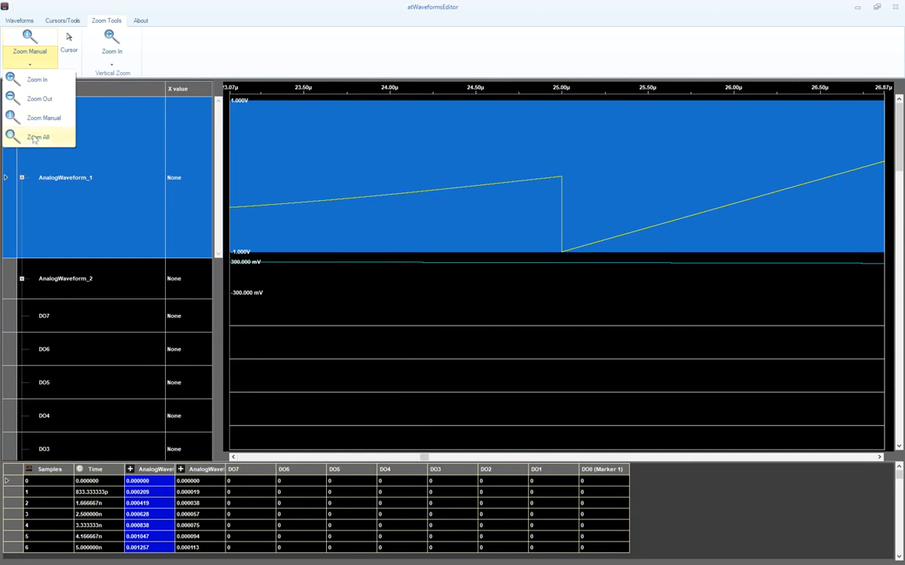
{"action": "left_click", "coordinate": [36, 138]}
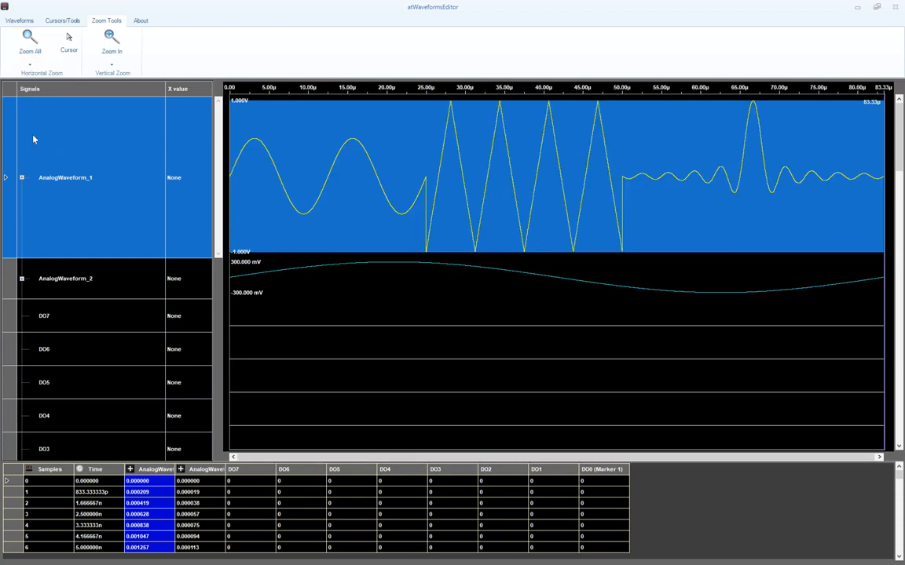
Zoom in vertically on AnalogWaveform_1 until its range is about ±262 mV.
{"action": "left_click", "coordinate": [110, 37]}
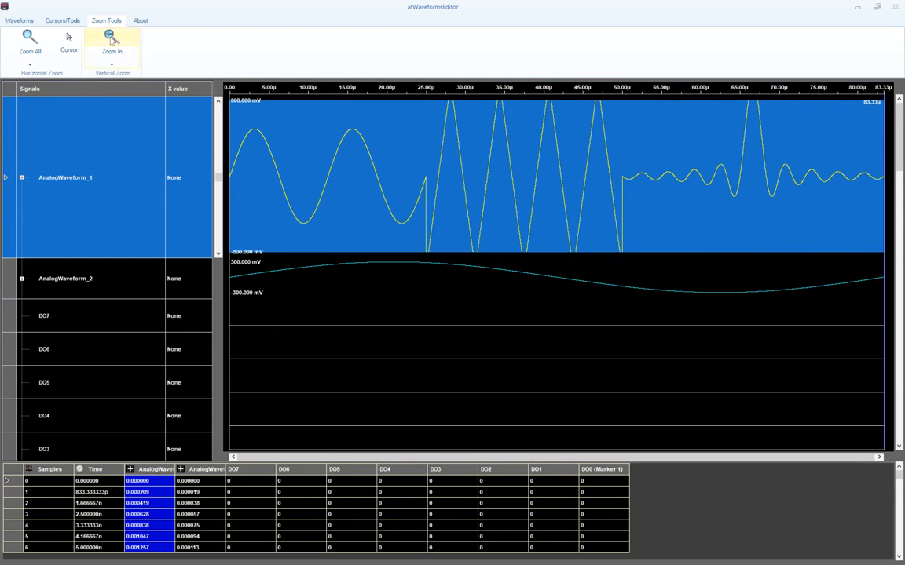
{"action": "left_click", "coordinate": [111, 38]}
{"action": "left_click", "coordinate": [112, 37]}
{"action": "left_click", "coordinate": [111, 38]}
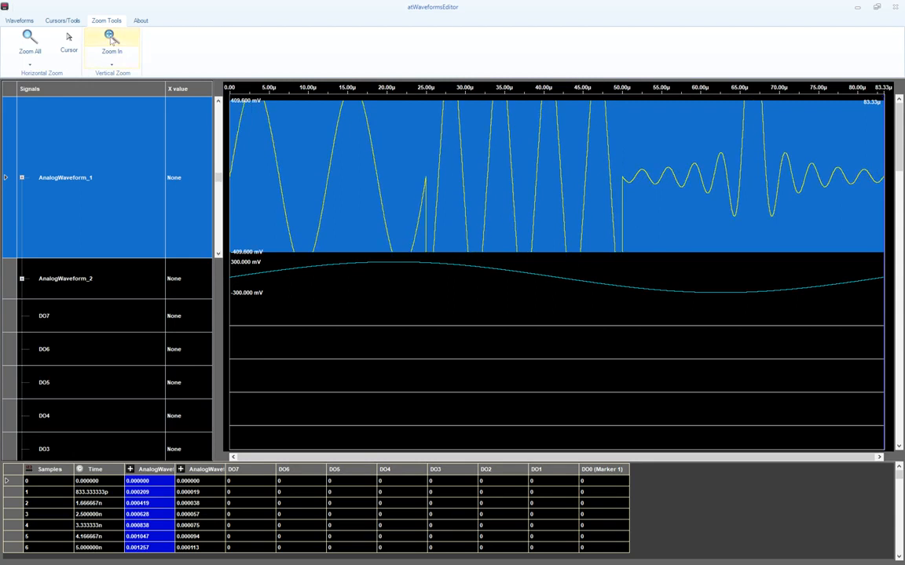
{"action": "left_click", "coordinate": [112, 38]}
{"action": "left_click", "coordinate": [111, 38]}
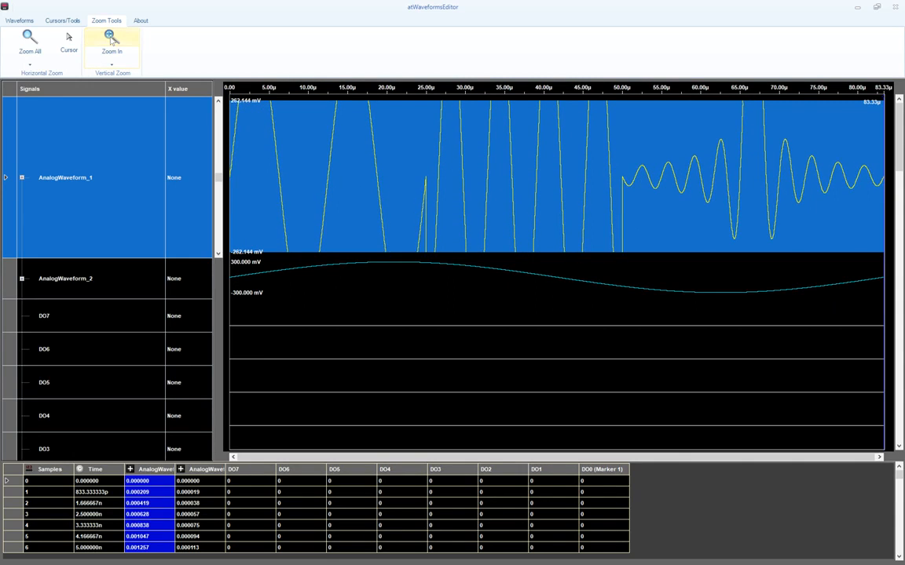
Zoom out vertically on AnalogWaveform_1 to about ±453 mV, and fit its full amplitude with Zoom Fit.
{"action": "left_click", "coordinate": [101, 60]}
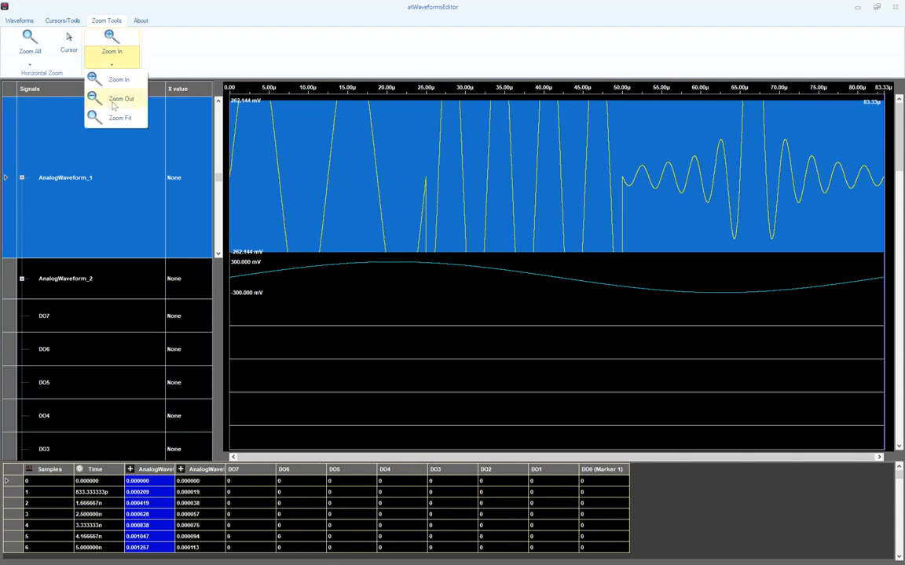
{"action": "left_click", "coordinate": [114, 99]}
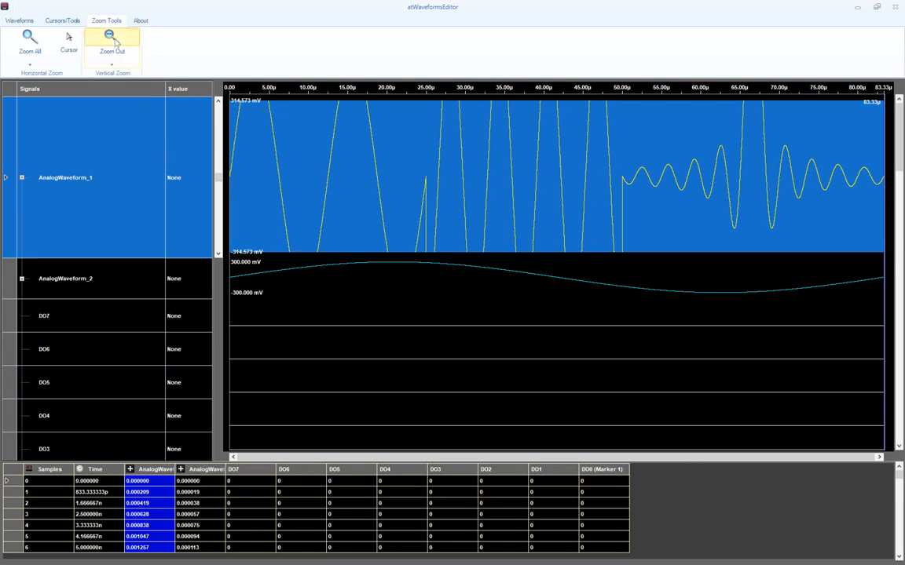
{"action": "left_click", "coordinate": [115, 42]}
{"action": "left_click", "coordinate": [115, 42]}
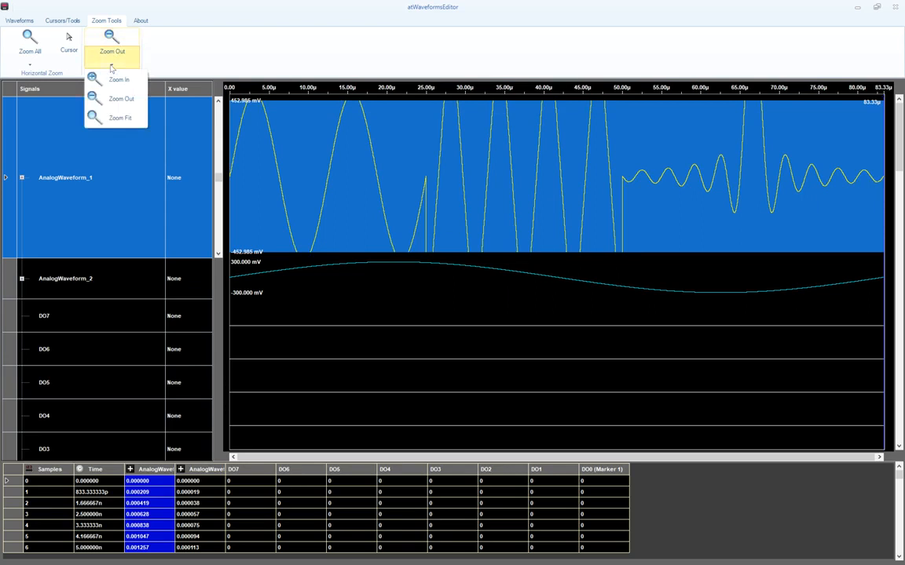
{"action": "left_click", "coordinate": [115, 118]}
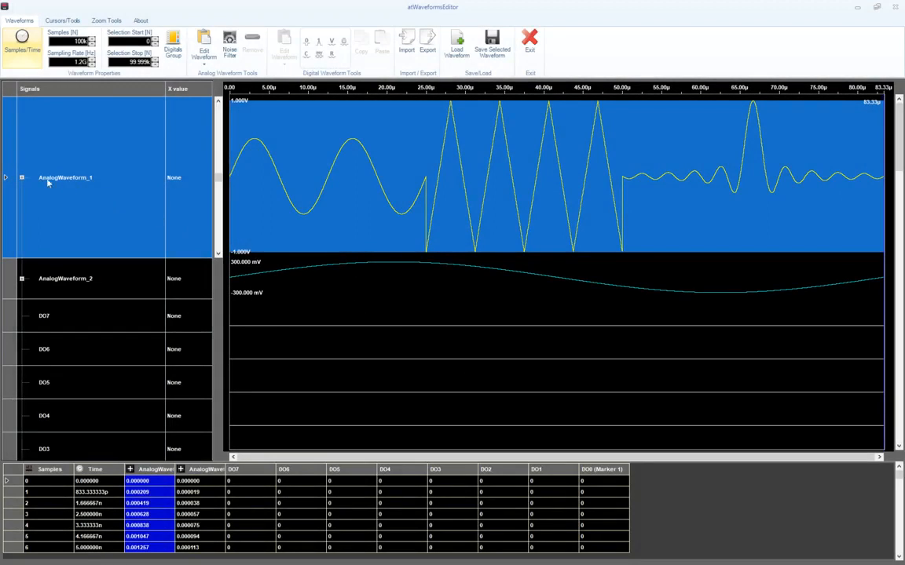
Expand AnalogWaveform_1 and remove Segment3 from it.
{"action": "left_click", "coordinate": [22, 178]}
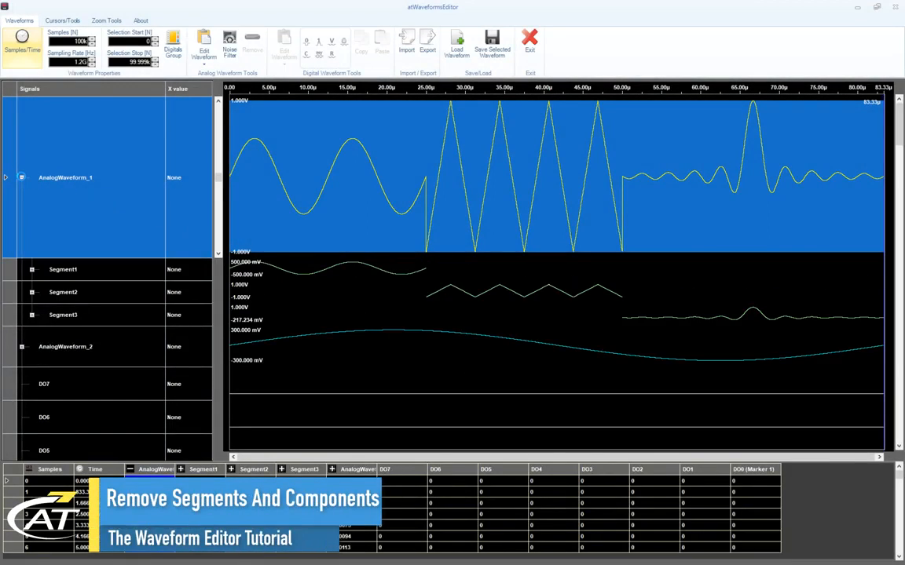
{"action": "left_click", "coordinate": [102, 315]}
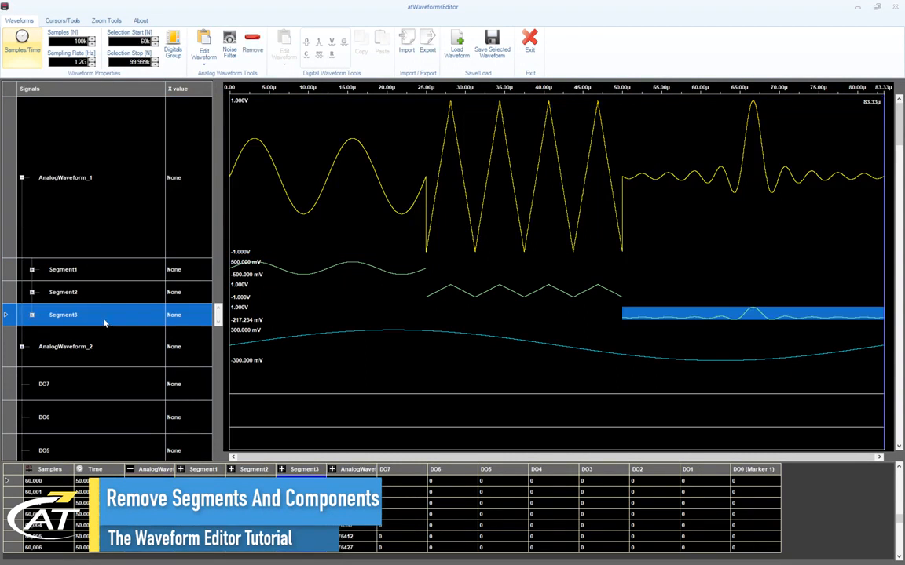
{"action": "left_click", "coordinate": [253, 43]}
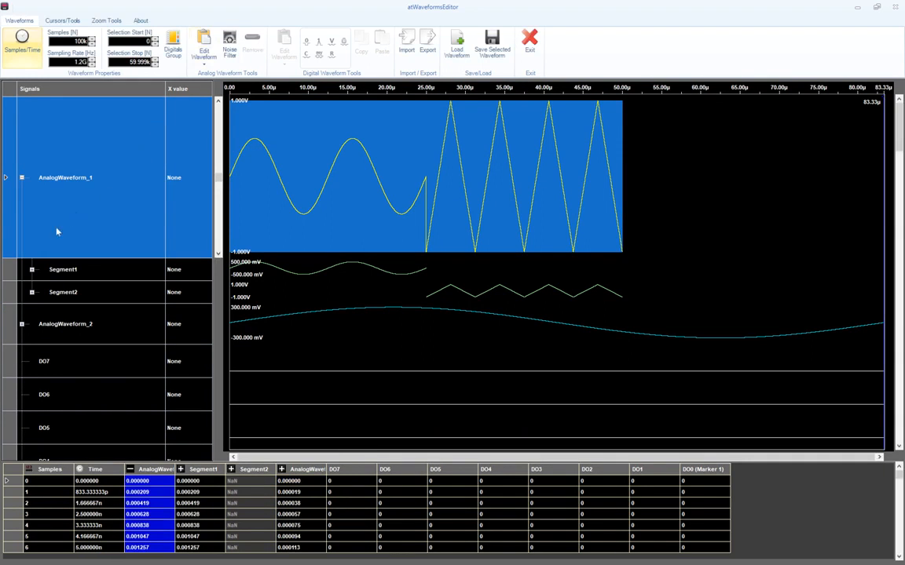
Remove Component2 from Segment1 of AnalogWaveform_1, and collapse the waveform's segment list.
{"action": "left_click", "coordinate": [32, 270]}
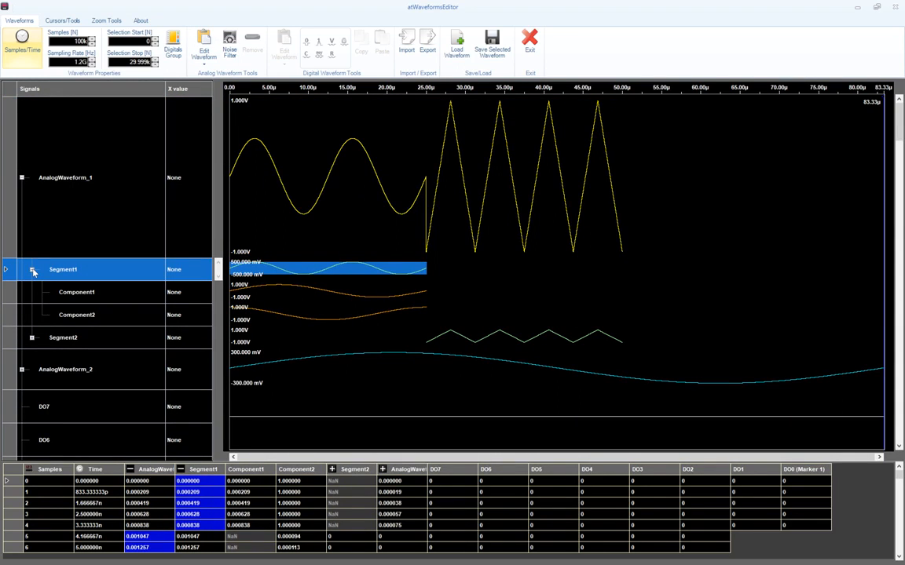
{"action": "left_click", "coordinate": [77, 315]}
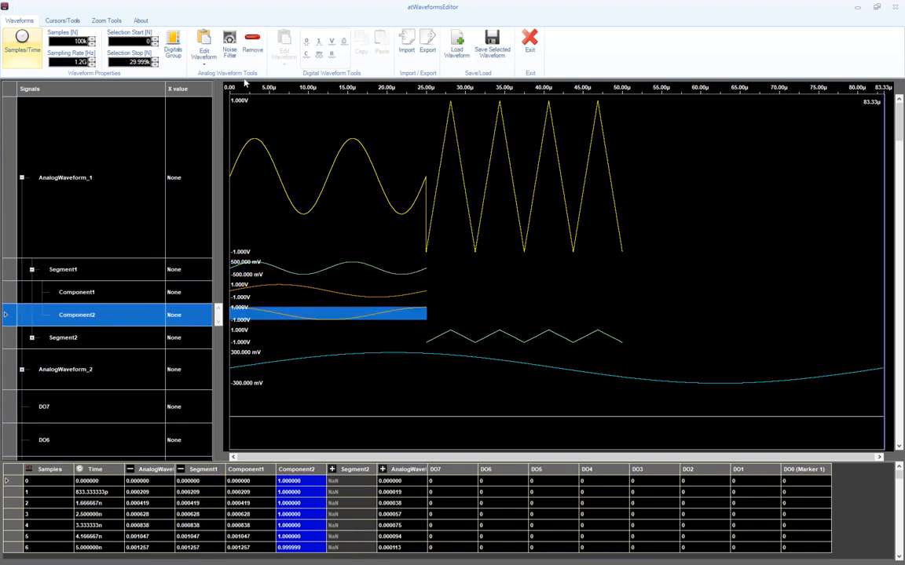
{"action": "left_click", "coordinate": [253, 43]}
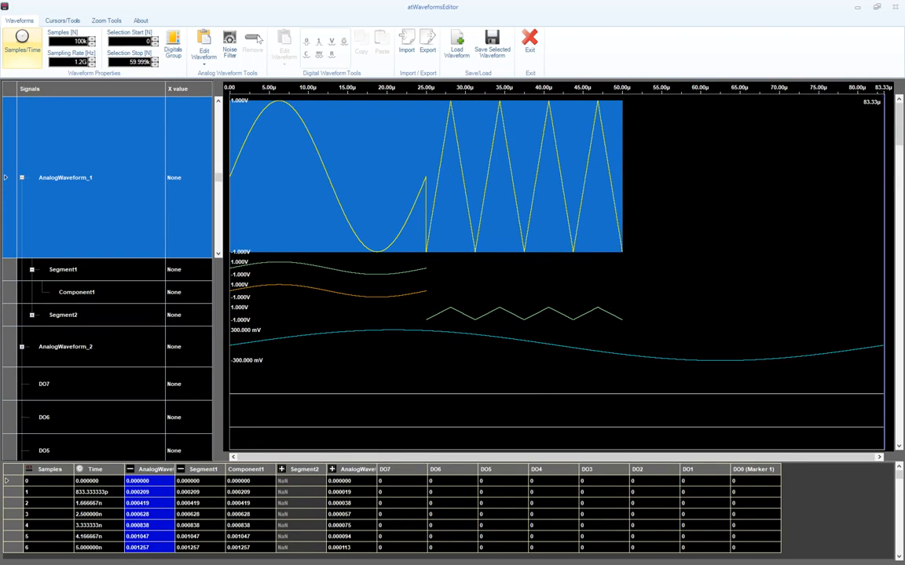
{"action": "left_click", "coordinate": [22, 178]}
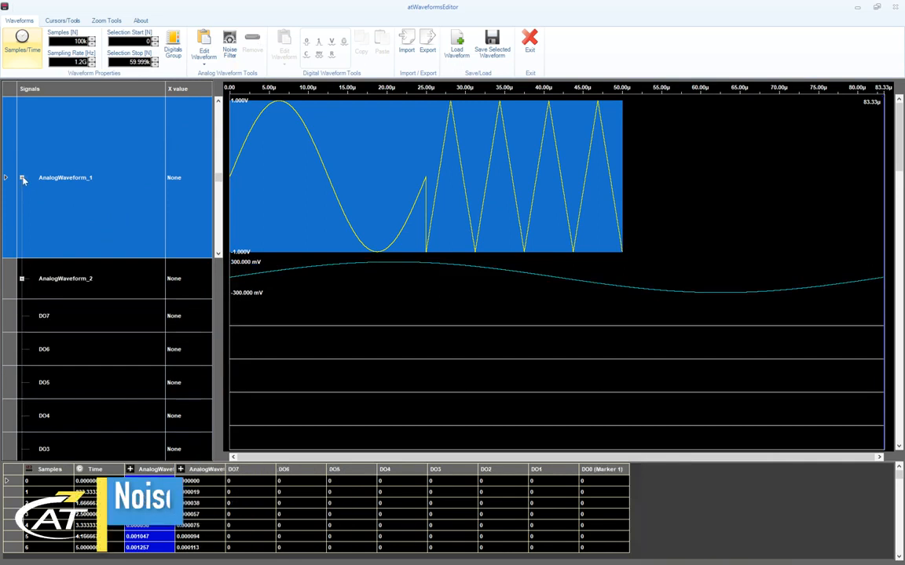
Select about 19.55 to 28.61 µs of AnalogWaveform_1 and enable the Noise effect for that range.
{"action": "left_click", "coordinate": [383, 173]}
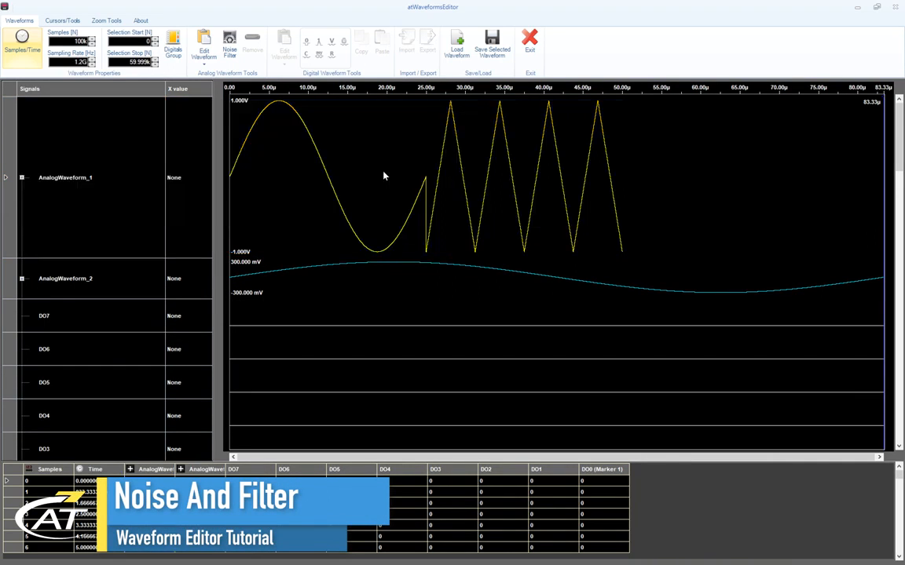
{"action": "left_click_drag", "start_coordinate": [429, 224], "coordinate": [454, 247]}
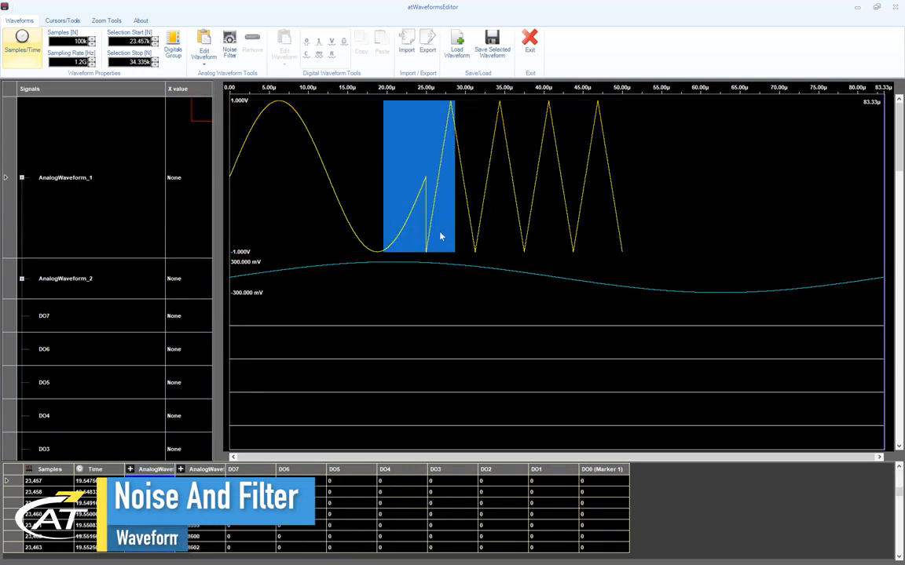
{"action": "left_click", "coordinate": [230, 40]}
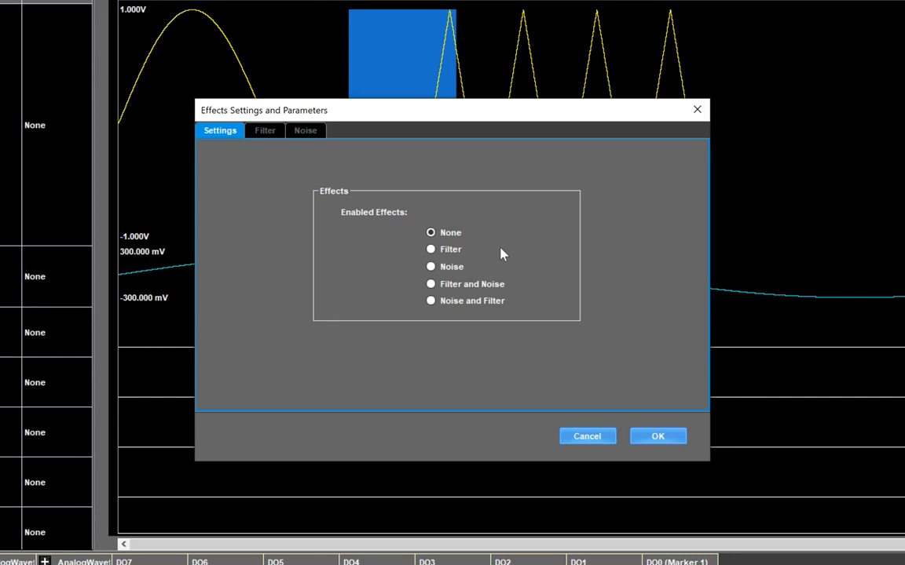
{"action": "left_click", "coordinate": [462, 270]}
{"action": "left_click", "coordinate": [306, 132]}
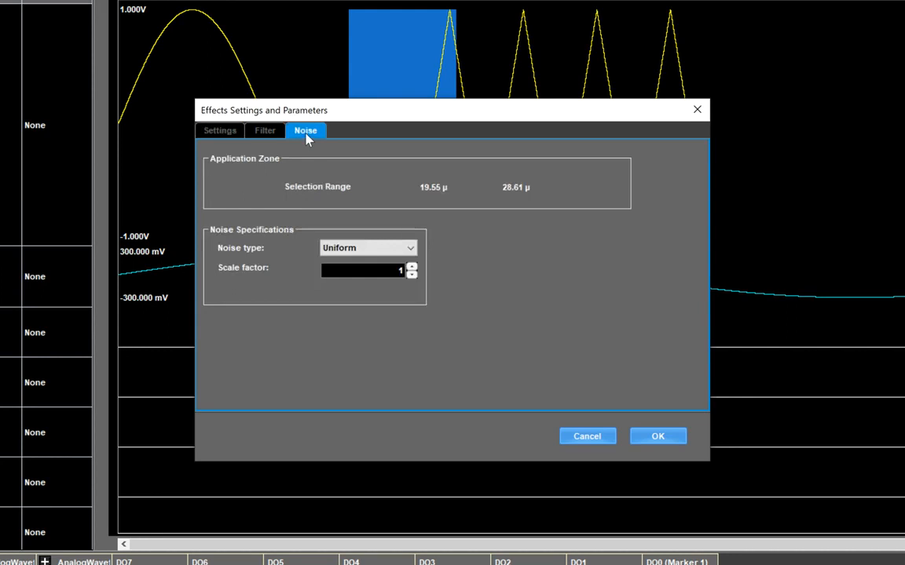
Apply Gaussian noise with a standard deviation of 0.2 to the selected range.
{"action": "left_click", "coordinate": [397, 248]}
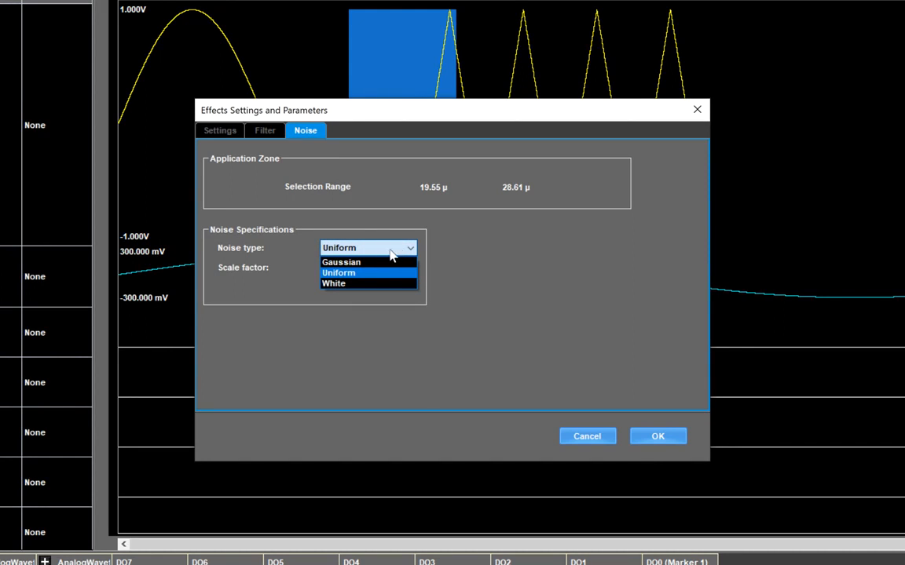
{"action": "left_click", "coordinate": [385, 266]}
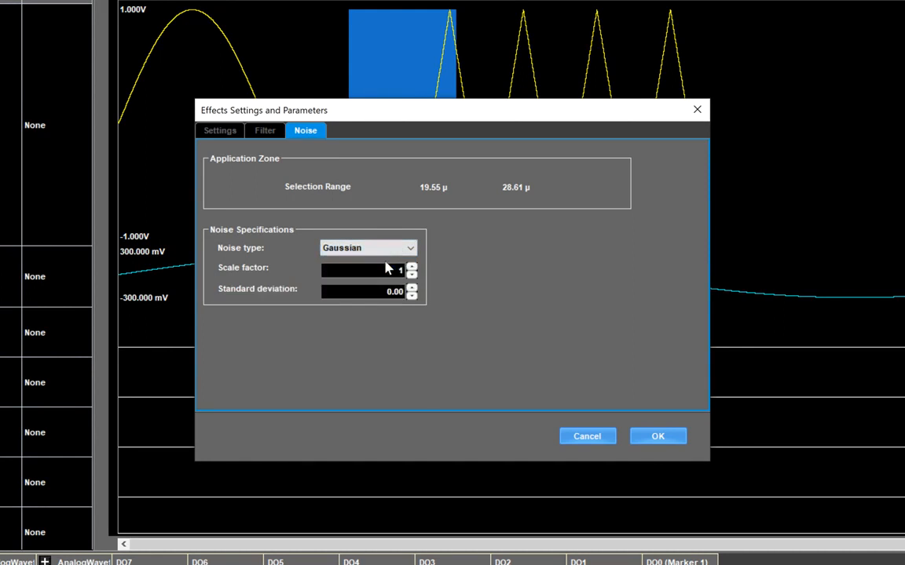
{"action": "left_click", "coordinate": [395, 290]}
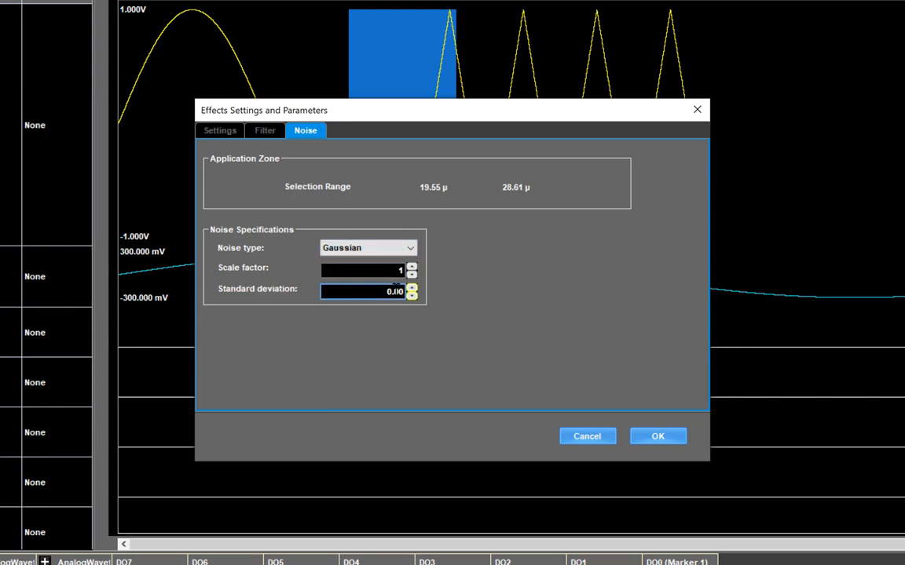
{"action": "left_click", "coordinate": [395, 291]}
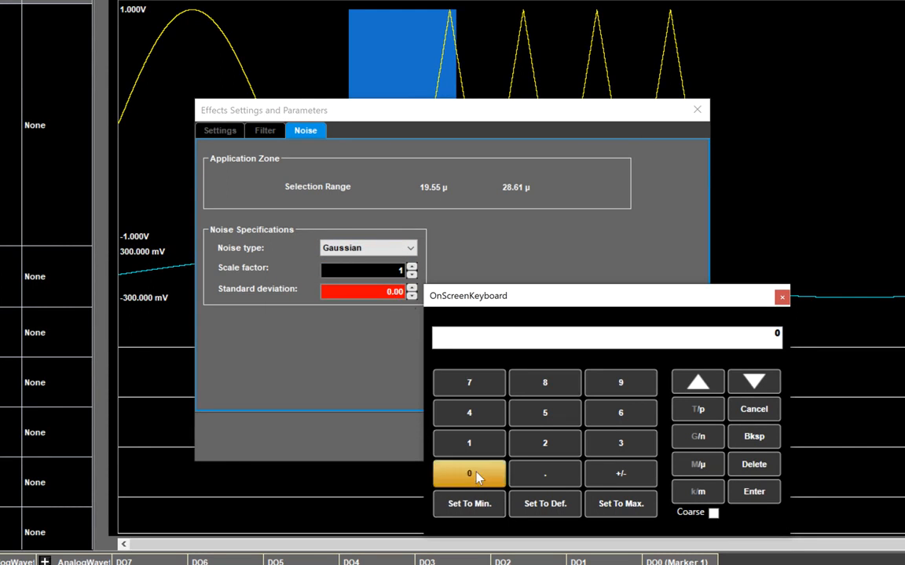
{"action": "left_click", "coordinate": [548, 472]}
{"action": "left_click", "coordinate": [550, 441]}
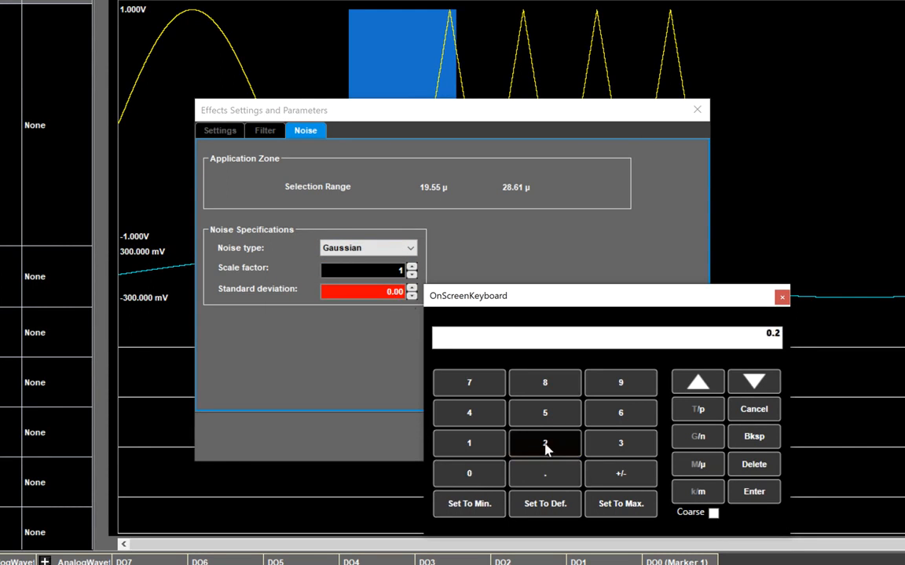
{"action": "left_click", "coordinate": [750, 491]}
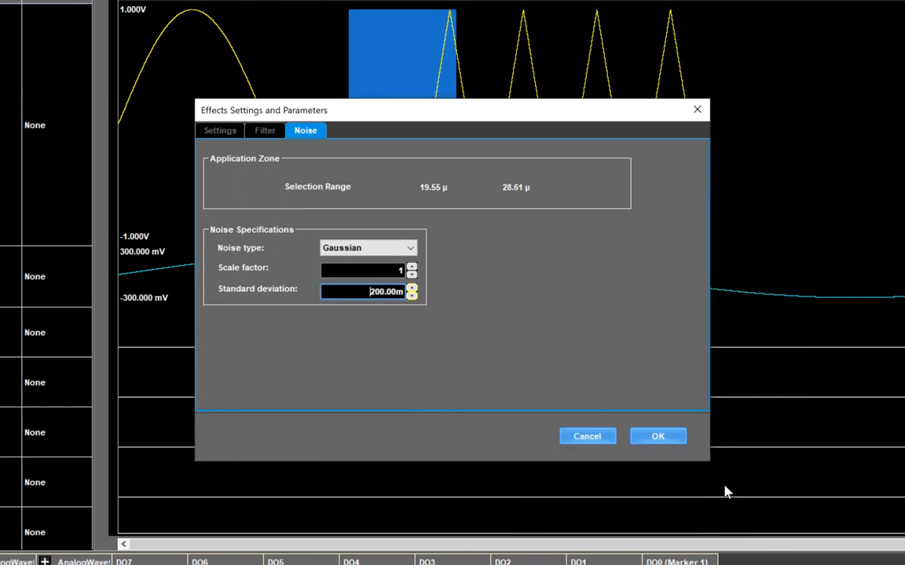
{"action": "left_click", "coordinate": [655, 437]}
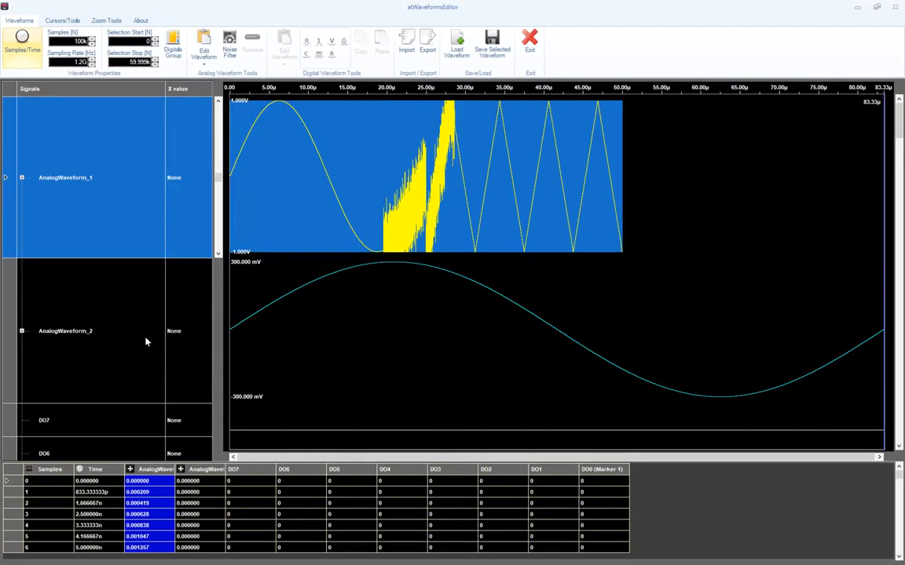
Open AnalogWaveform_2 in the Waveform Standard Editor and change its type to Sweep.
{"action": "left_click", "coordinate": [146, 342]}
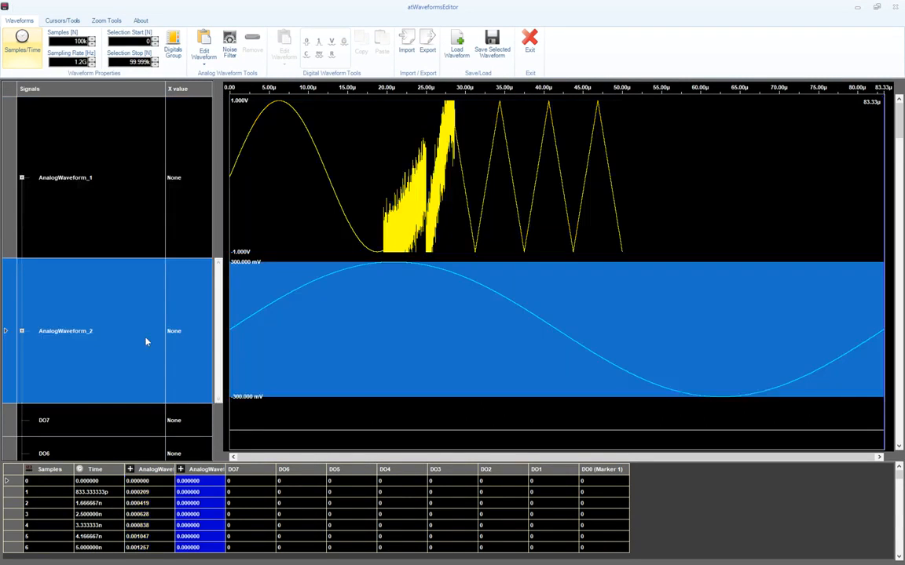
{"action": "left_click", "coordinate": [206, 45]}
{"action": "left_click", "coordinate": [338, 183]}
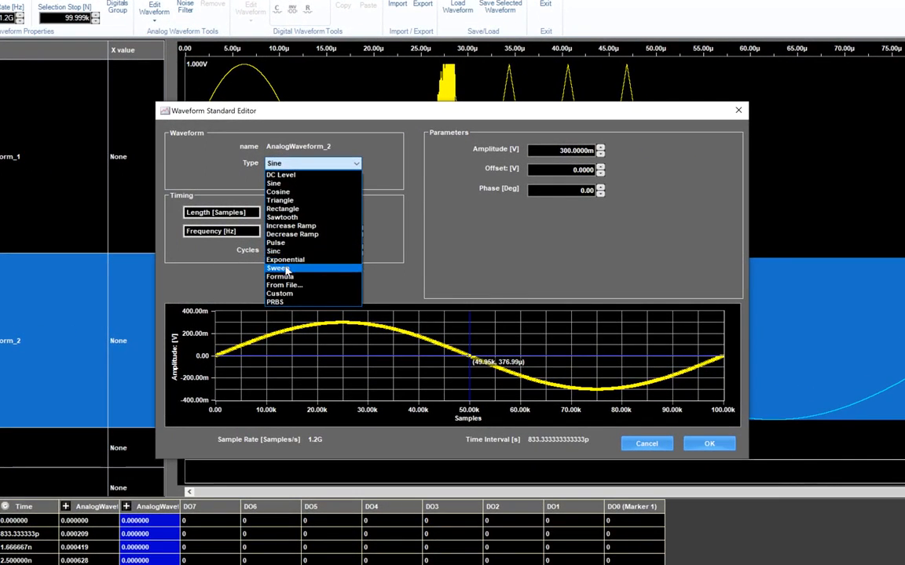
{"action": "left_click", "coordinate": [279, 269]}
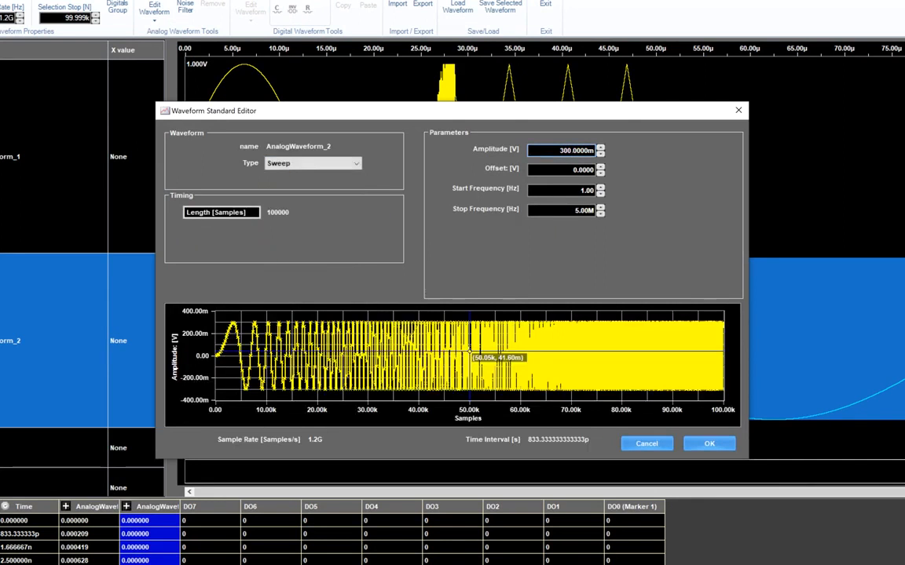
Set the sweep's amplitude to 1 V and stop frequency to 10 MHz, and apply it to AnalogWaveform_2.
{"action": "left_click", "coordinate": [567, 151]}
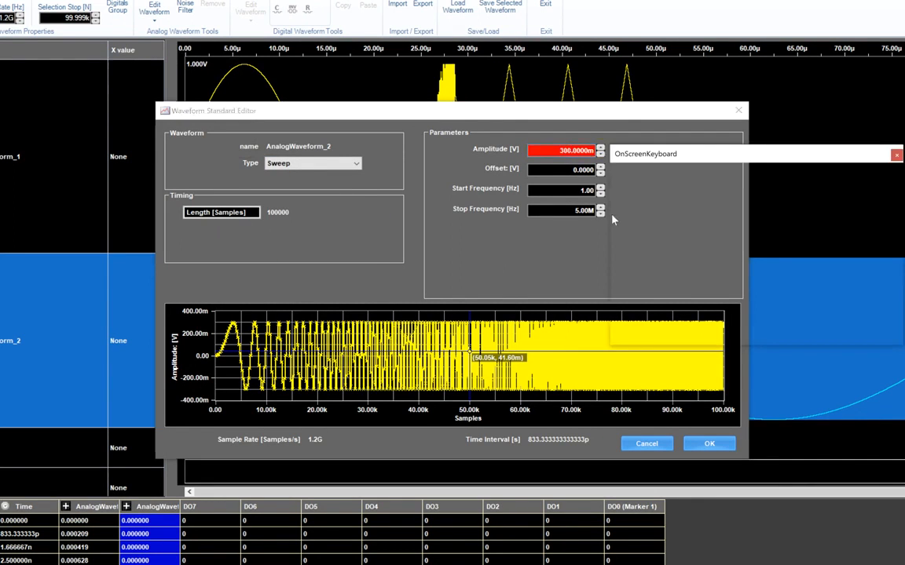
{"action": "left_click", "coordinate": [640, 270]}
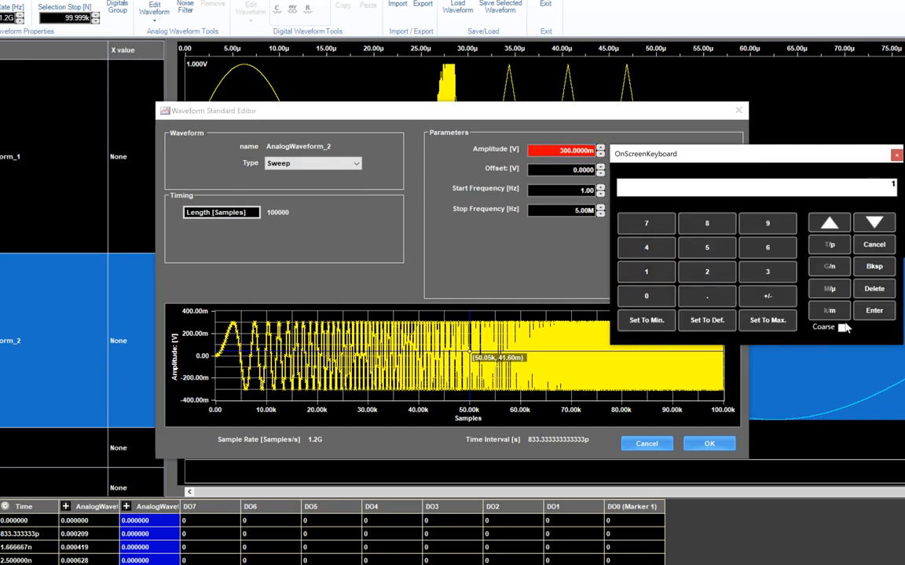
{"action": "left_click", "coordinate": [873, 311]}
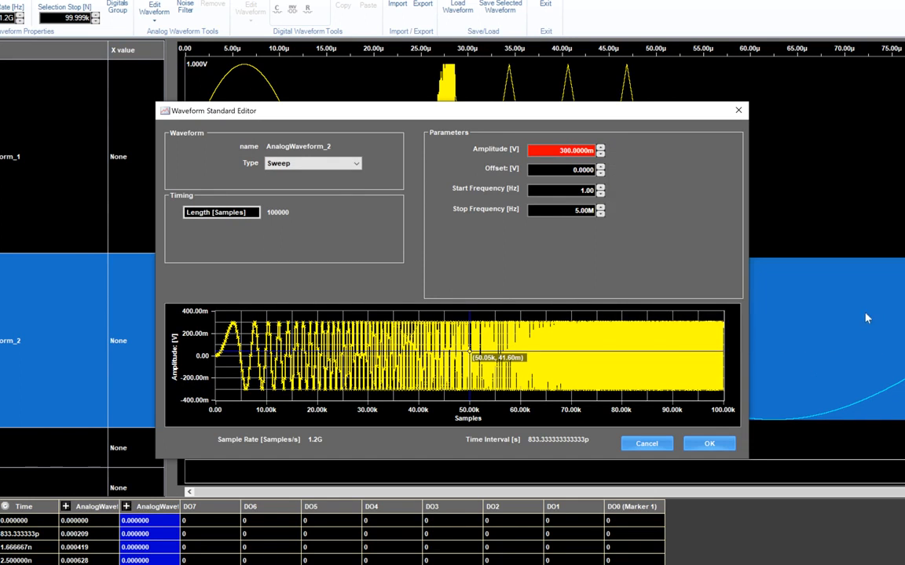
{"action": "left_click", "coordinate": [583, 212]}
{"action": "left_click", "coordinate": [642, 332]}
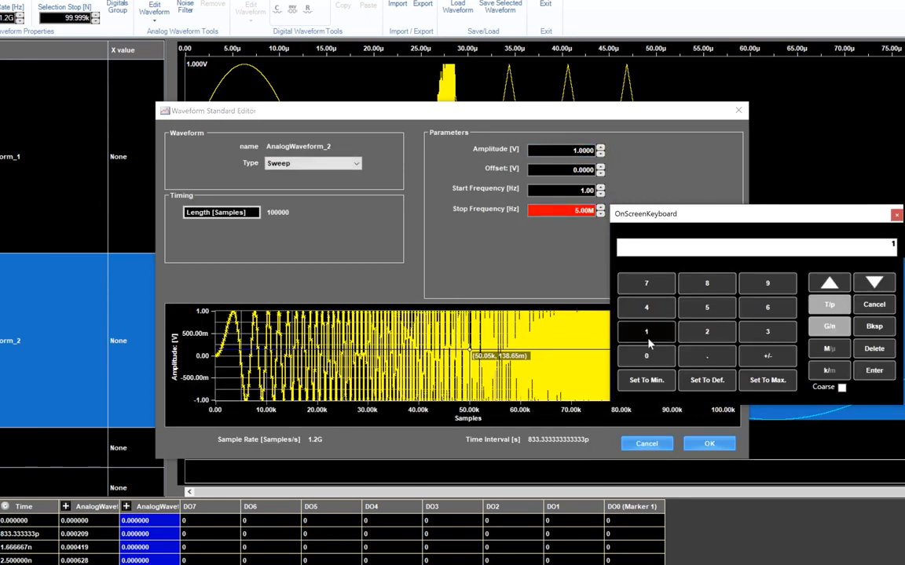
{"action": "left_click", "coordinate": [646, 355]}
{"action": "left_click", "coordinate": [825, 351]}
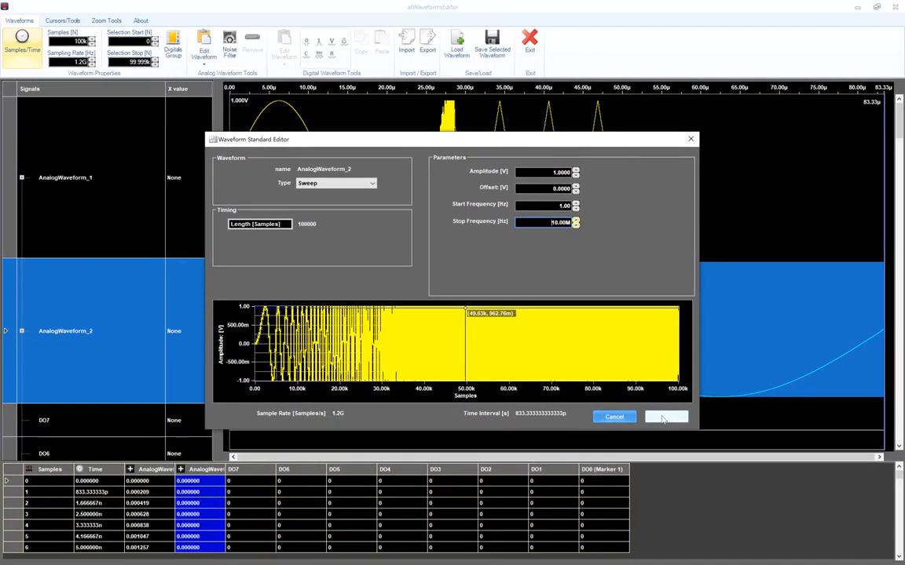
{"action": "left_click", "coordinate": [710, 445]}
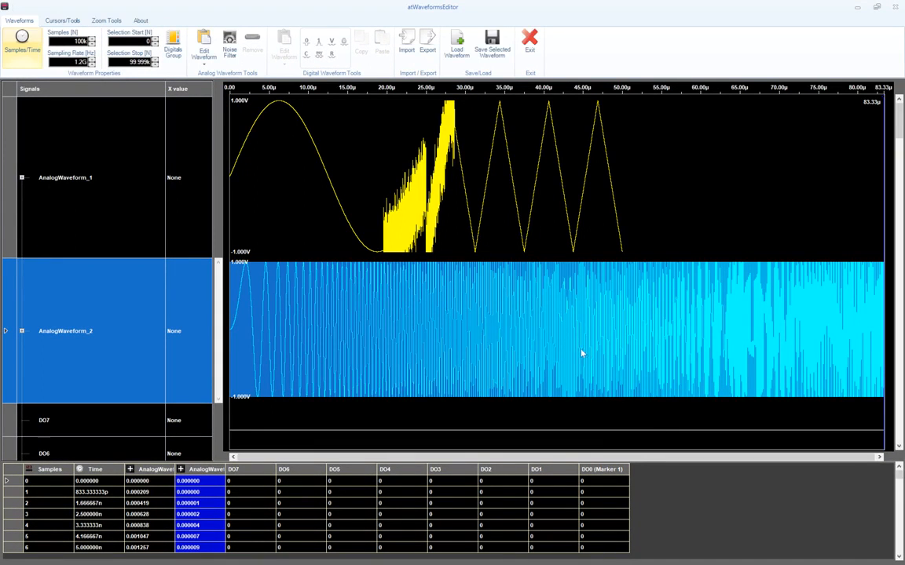
Enable the Filter effect for AnalogWaveform_2 and specify an IIR Butterworth Lowpass filter.
{"action": "left_click", "coordinate": [230, 43]}
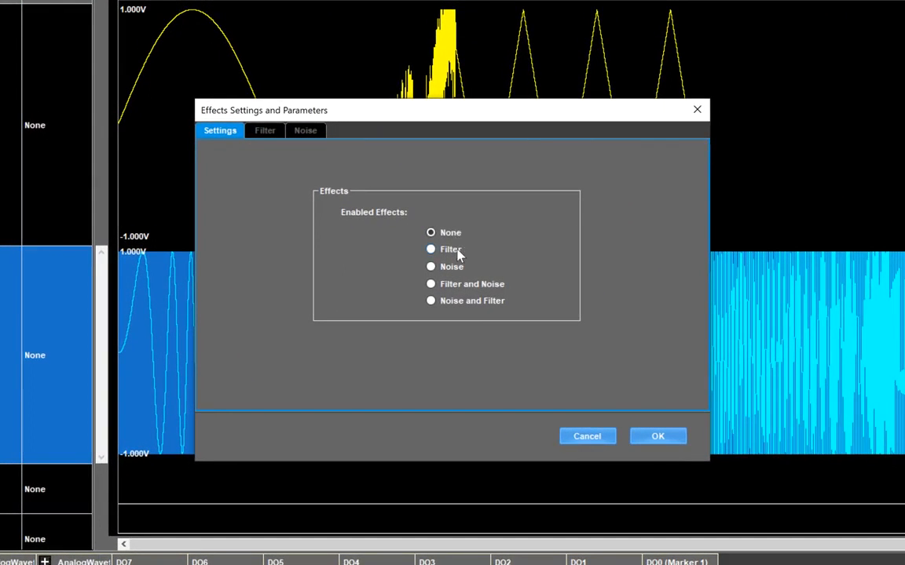
{"action": "left_click", "coordinate": [272, 135]}
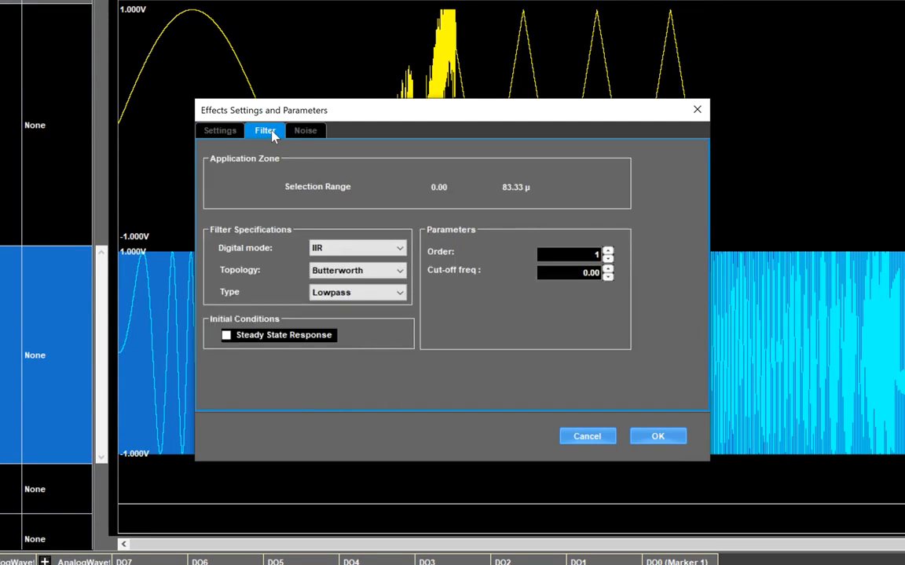
{"action": "left_click", "coordinate": [397, 249]}
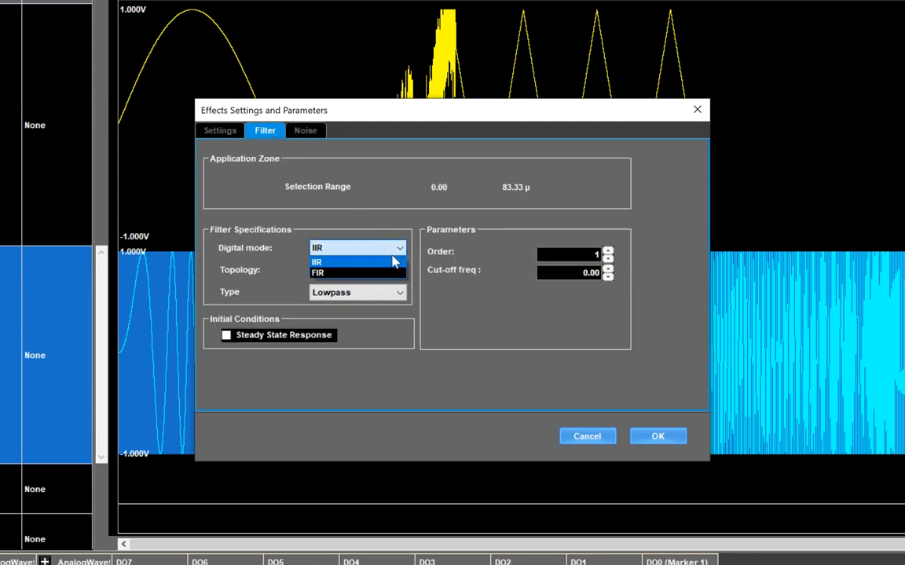
{"action": "left_click", "coordinate": [367, 231]}
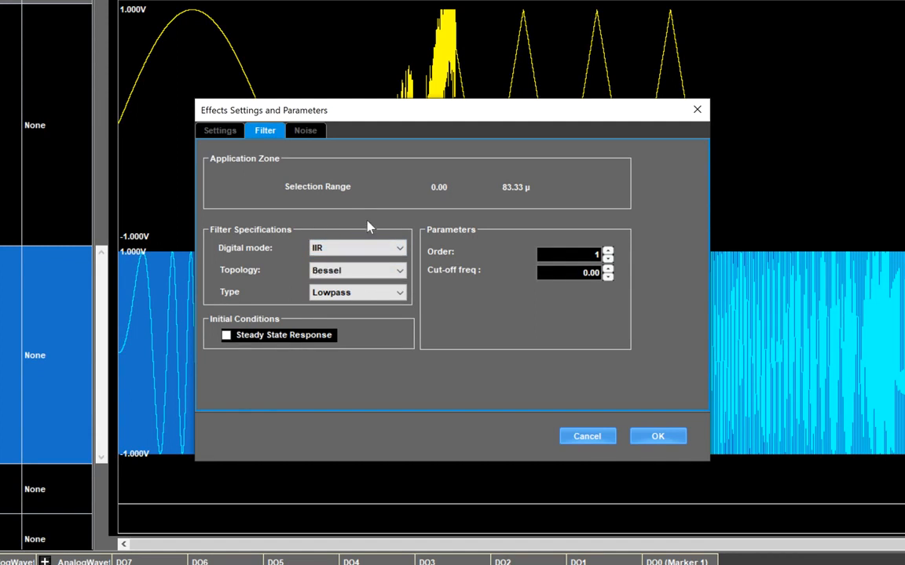
{"action": "left_click", "coordinate": [400, 272]}
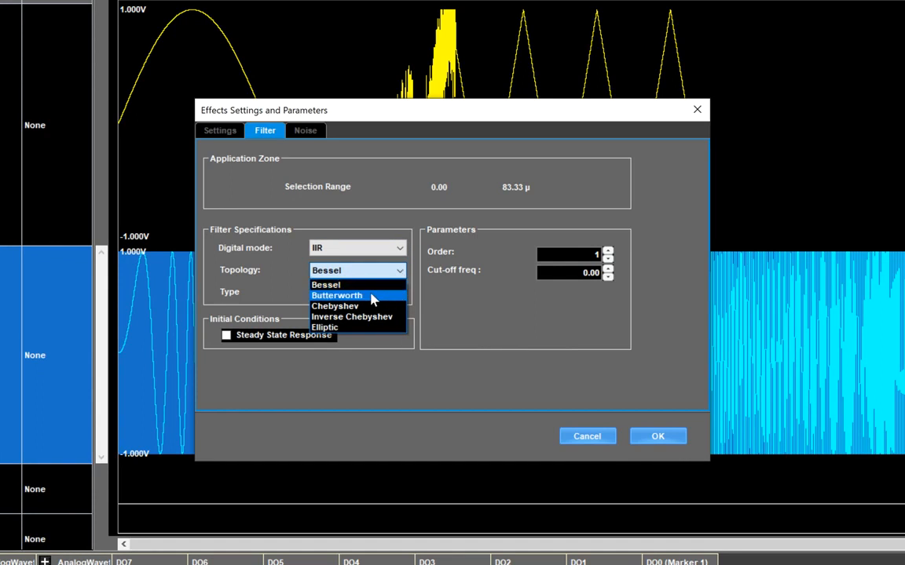
{"action": "left_click", "coordinate": [373, 298]}
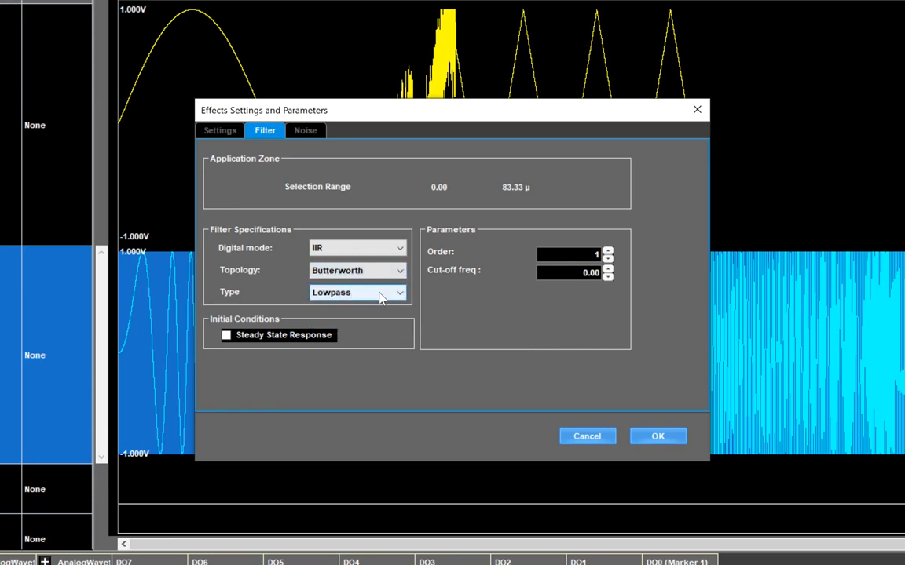
{"action": "left_click", "coordinate": [381, 296]}
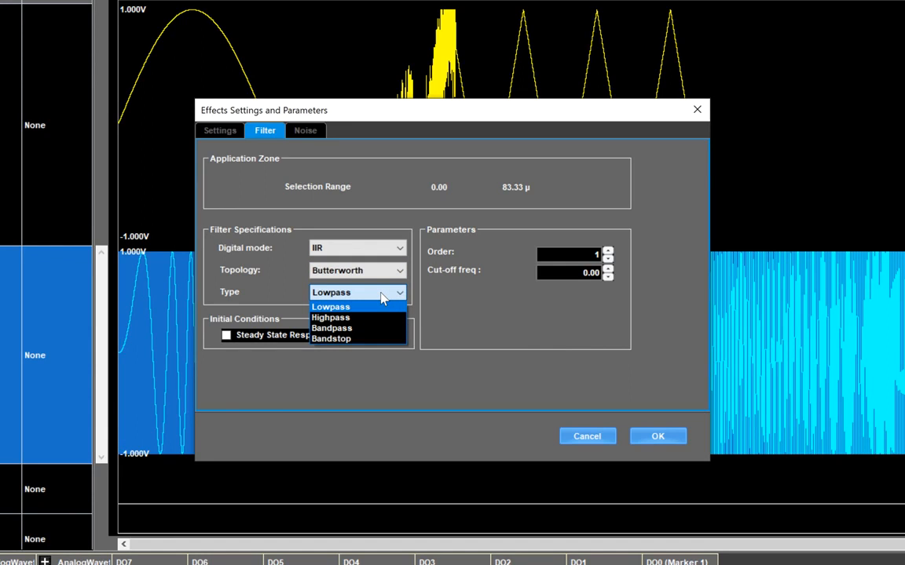
{"action": "left_click", "coordinate": [383, 297]}
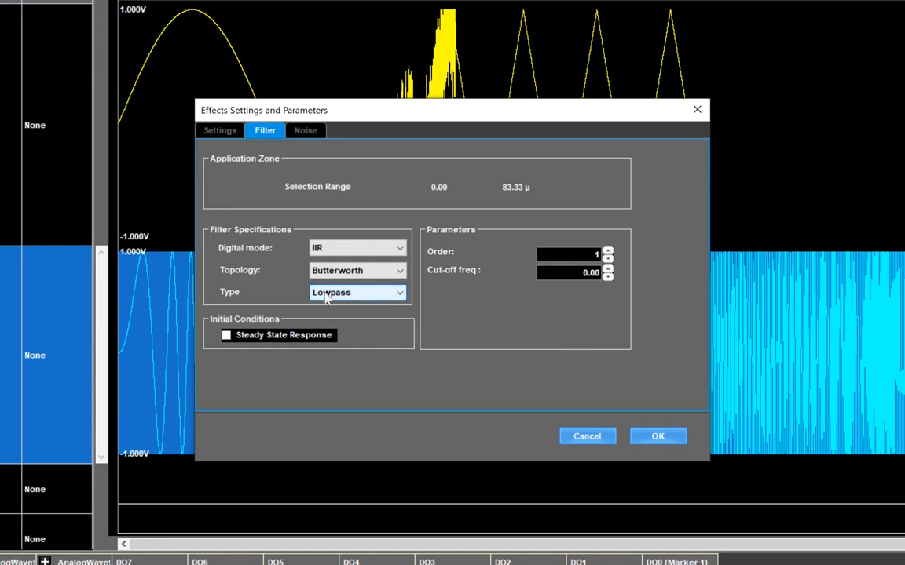
Enable the steady state response, set the lowpass filter's cut-off frequency to 5 MHz, and apply the filter to AnalogWaveform_2.
{"action": "left_click", "coordinate": [229, 338]}
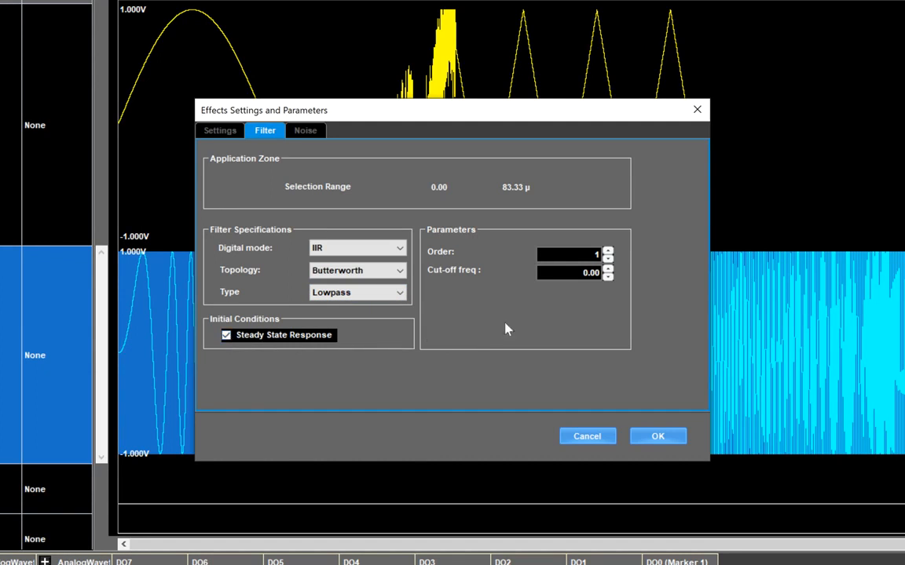
{"action": "left_click", "coordinate": [591, 273]}
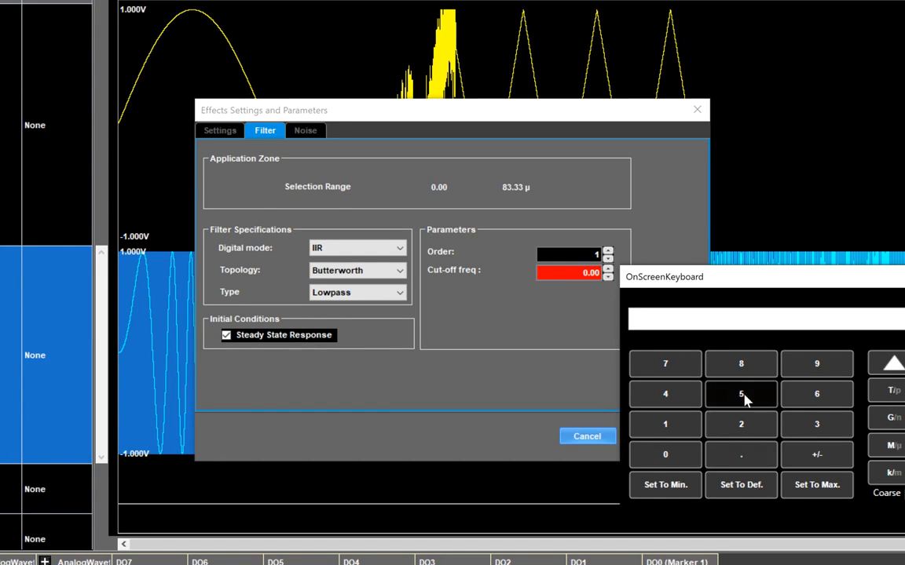
{"action": "left_click", "coordinate": [893, 448]}
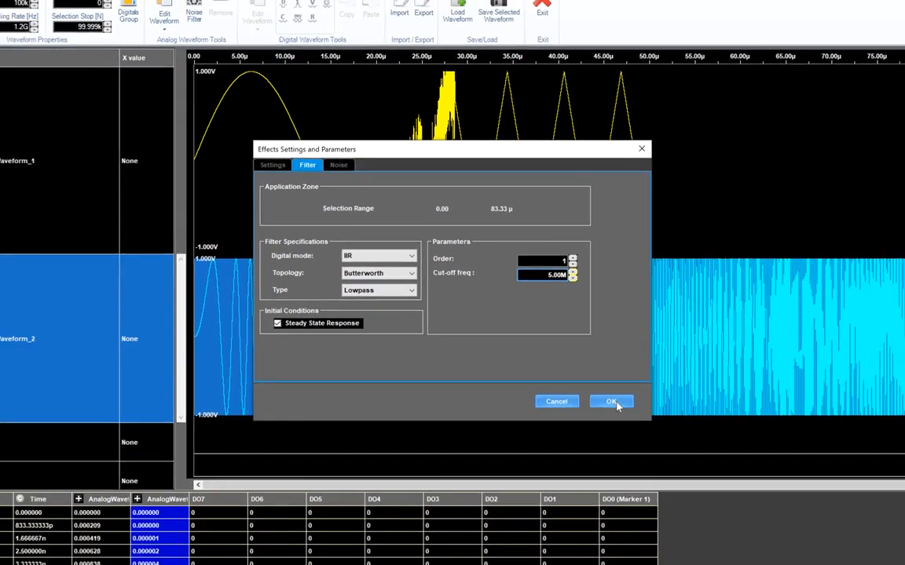
{"action": "left_click", "coordinate": [665, 442]}
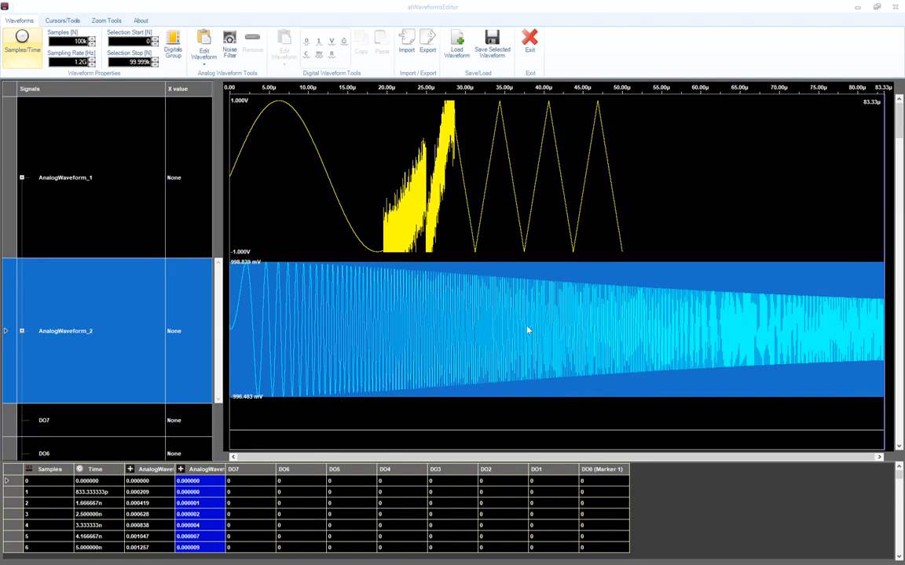
Set the order of AnalogWaveform_2's Butterworth lowpass filter to 4 and apply it.
{"action": "left_click", "coordinate": [230, 39]}
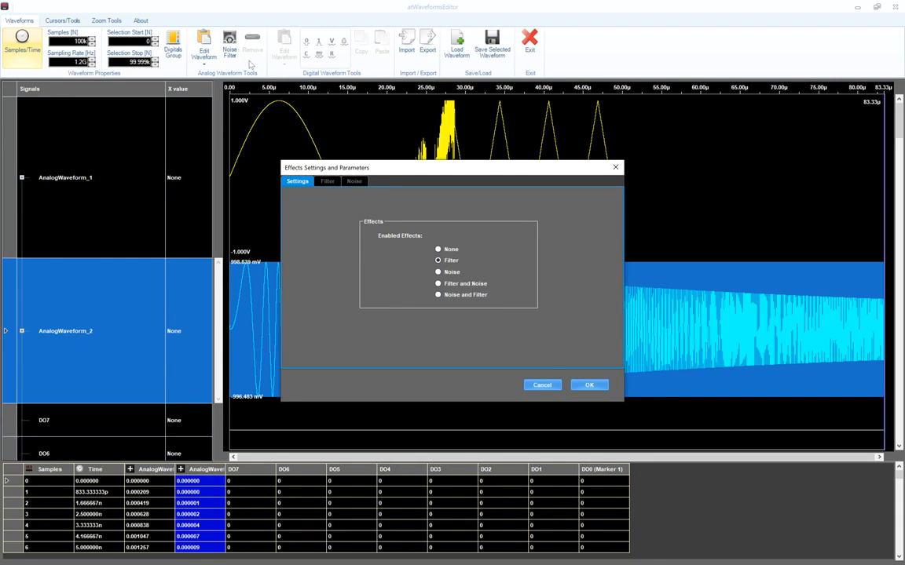
{"action": "left_click", "coordinate": [334, 181]}
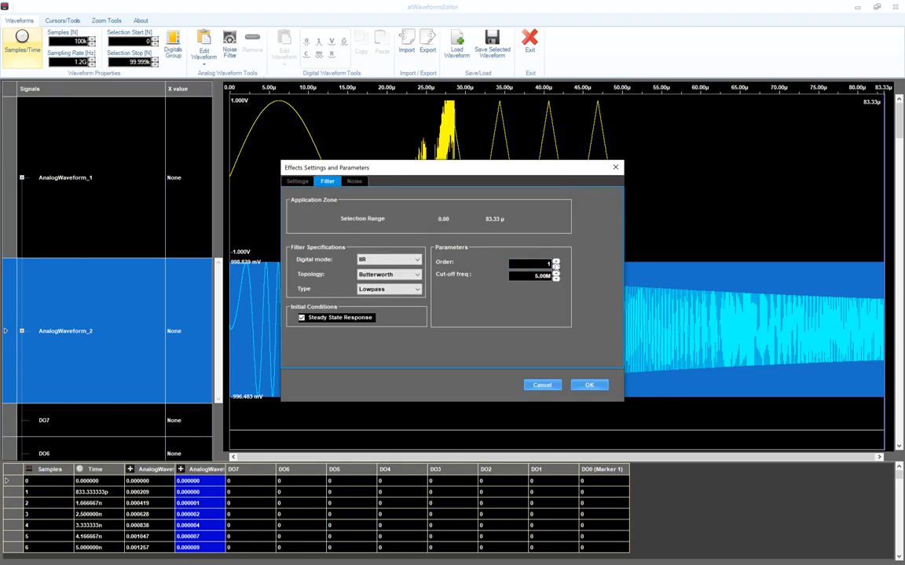
{"action": "left_click", "coordinate": [554, 264]}
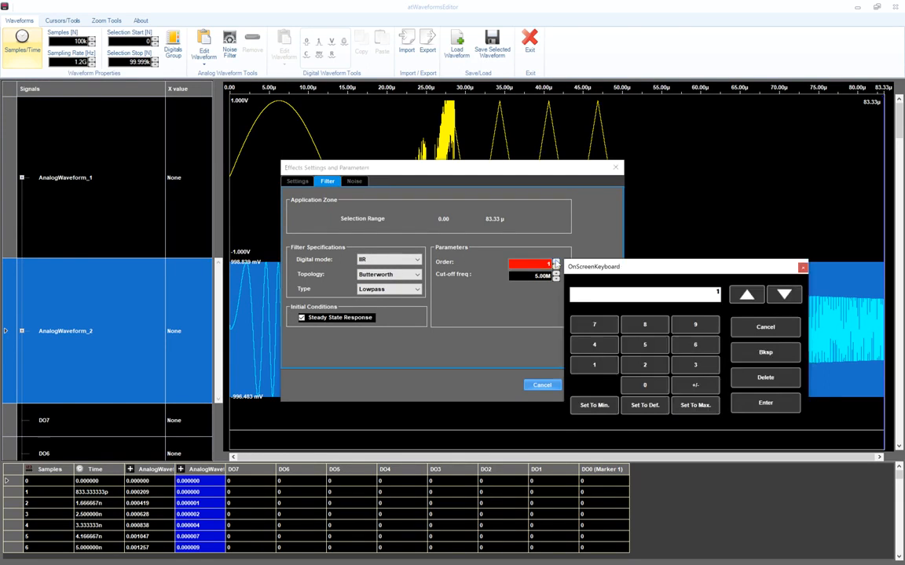
{"action": "left_click", "coordinate": [609, 351]}
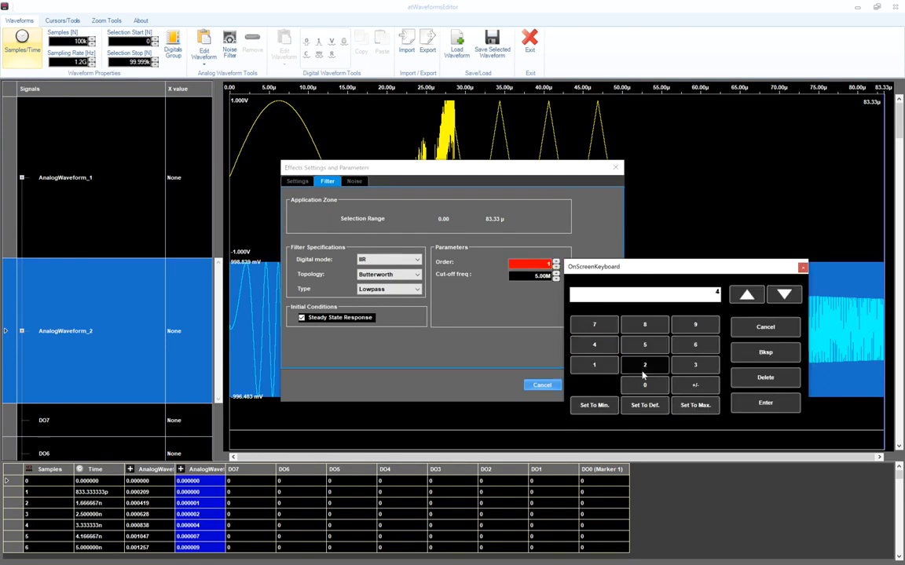
{"action": "left_click", "coordinate": [763, 404]}
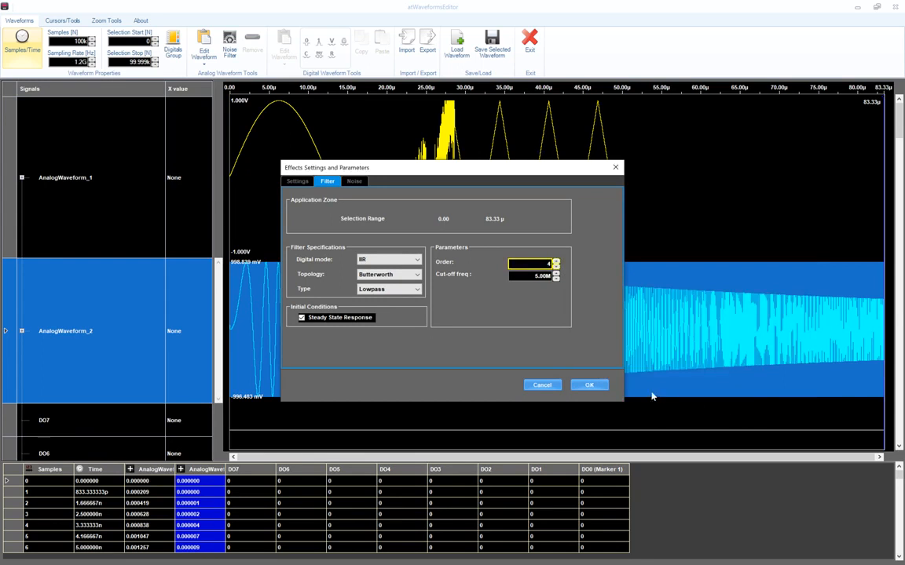
{"action": "left_click", "coordinate": [589, 385]}
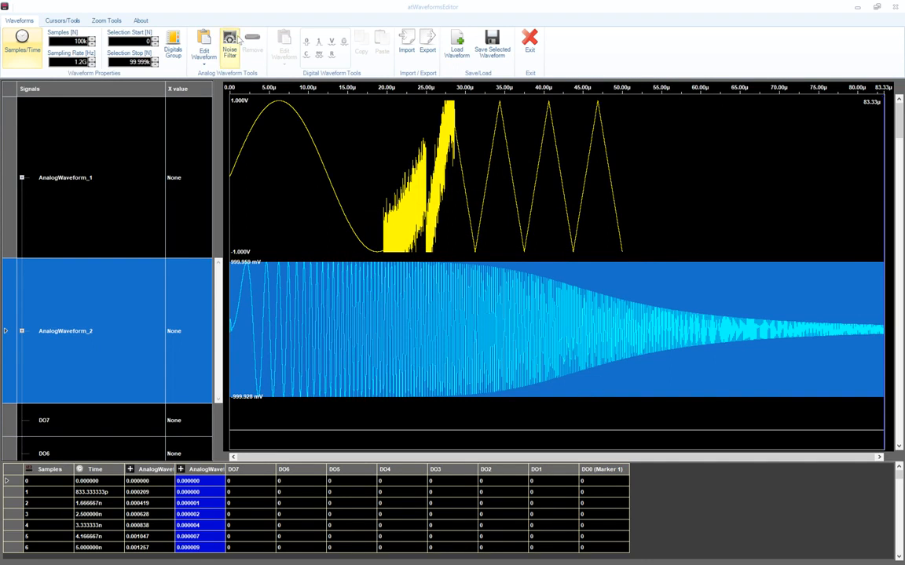
Remove the filter from AnalogWaveform_2 by setting its enabled effects to None.
{"action": "left_click", "coordinate": [235, 40]}
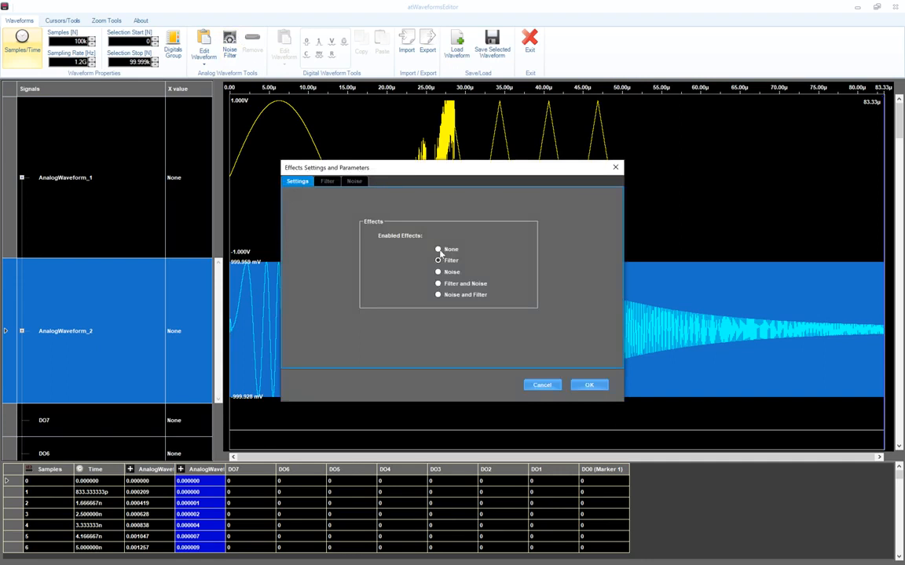
{"action": "left_click", "coordinate": [438, 250]}
{"action": "left_click", "coordinate": [598, 388]}
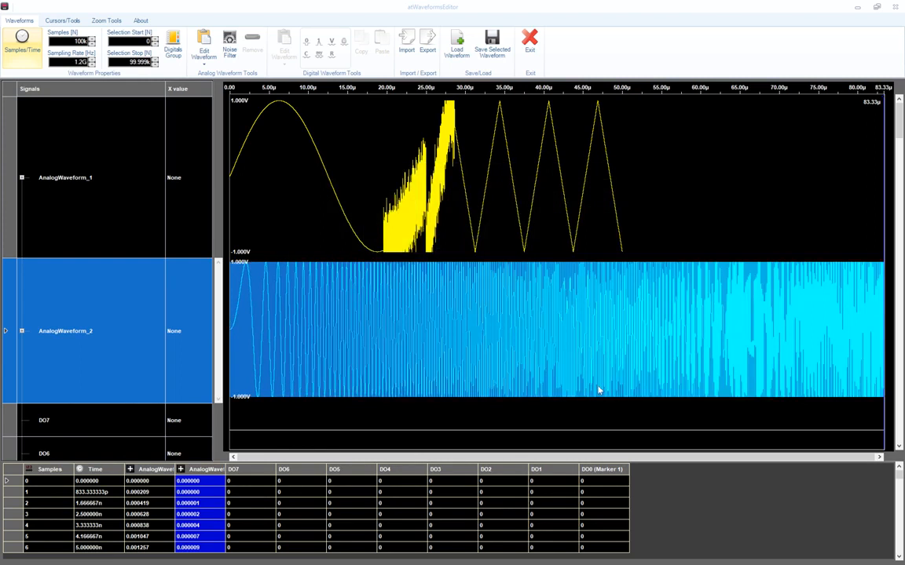